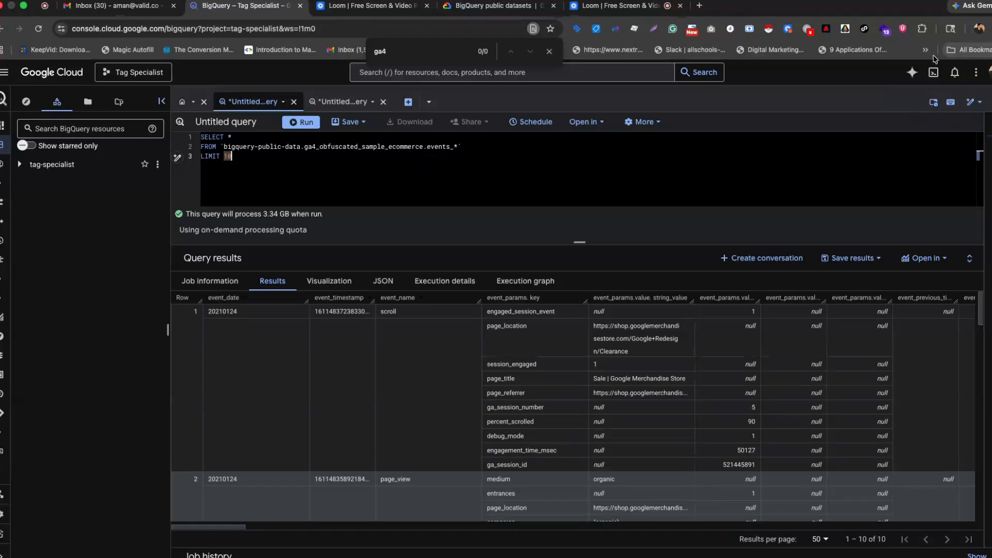
- Set the browser page zoom to 125% for the query editor page
click(990, 30)
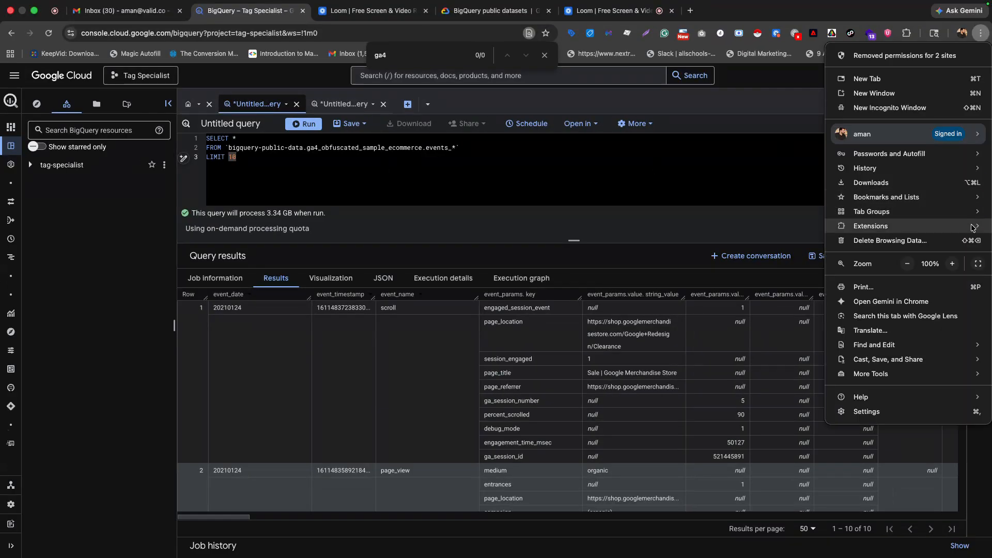
click(951, 263)
click(951, 263)
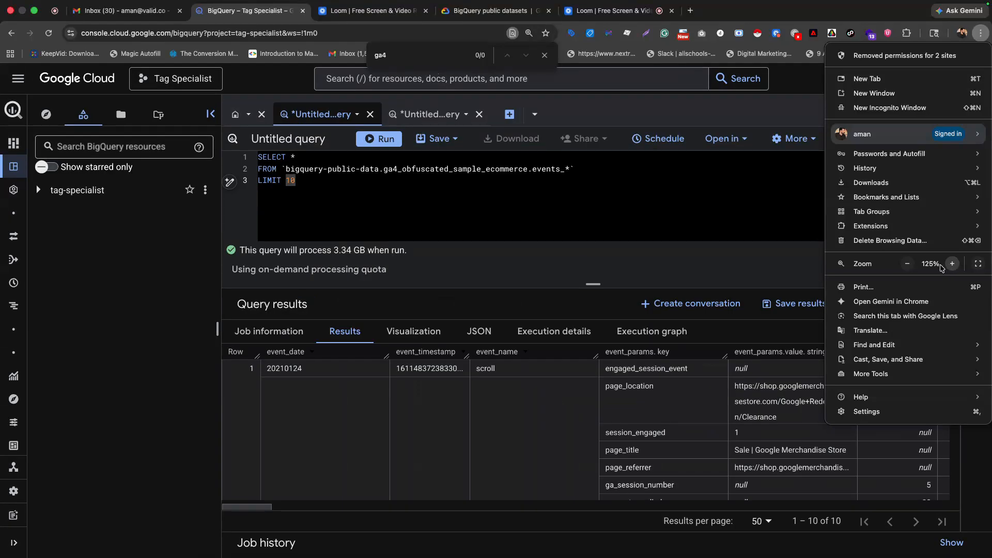
click(409, 161)
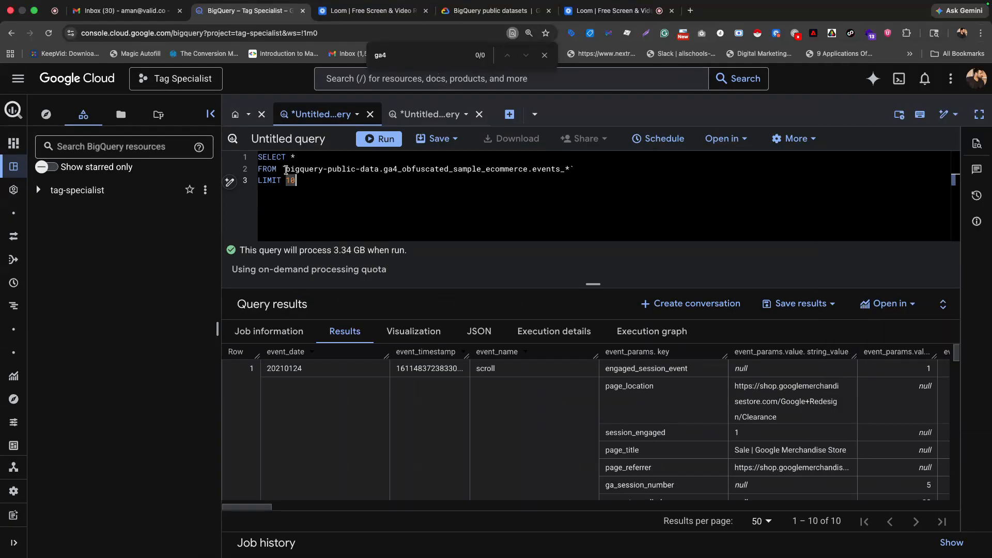
drag(285, 170, 570, 170)
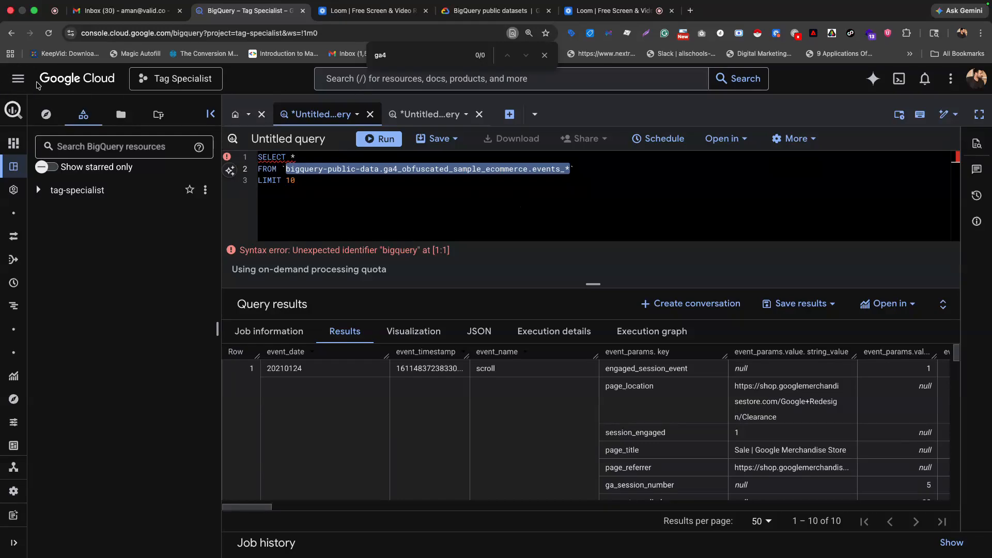
click(361, 80)
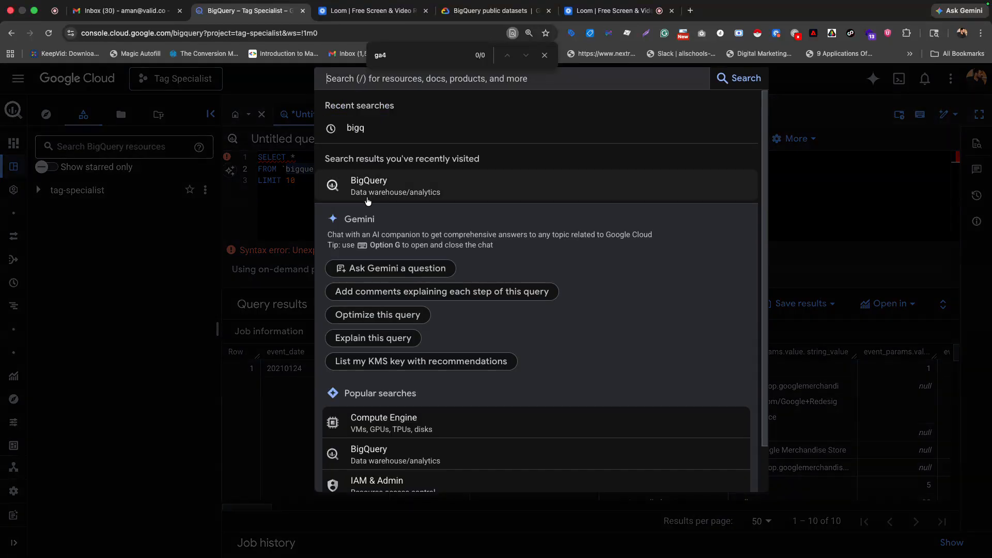
click(71, 267)
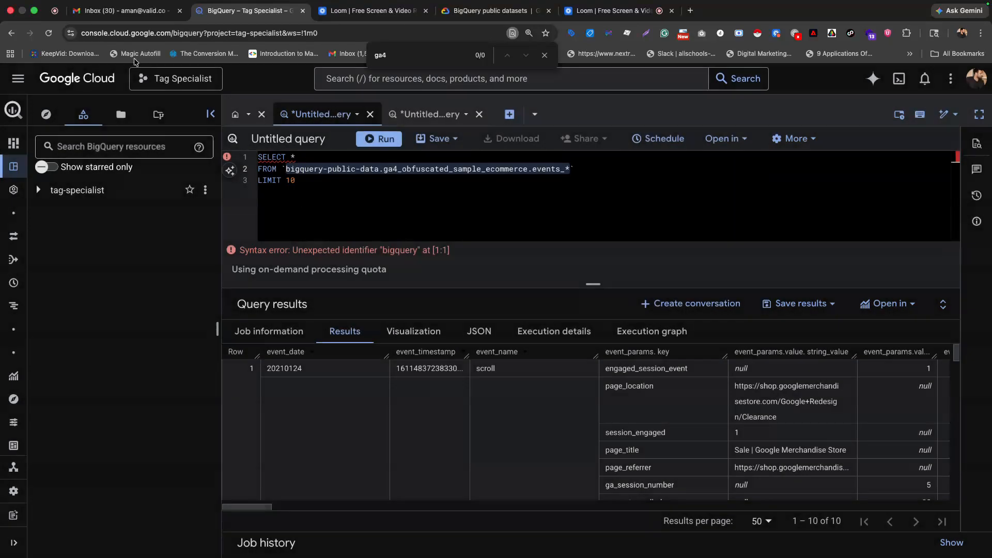
click(205, 190)
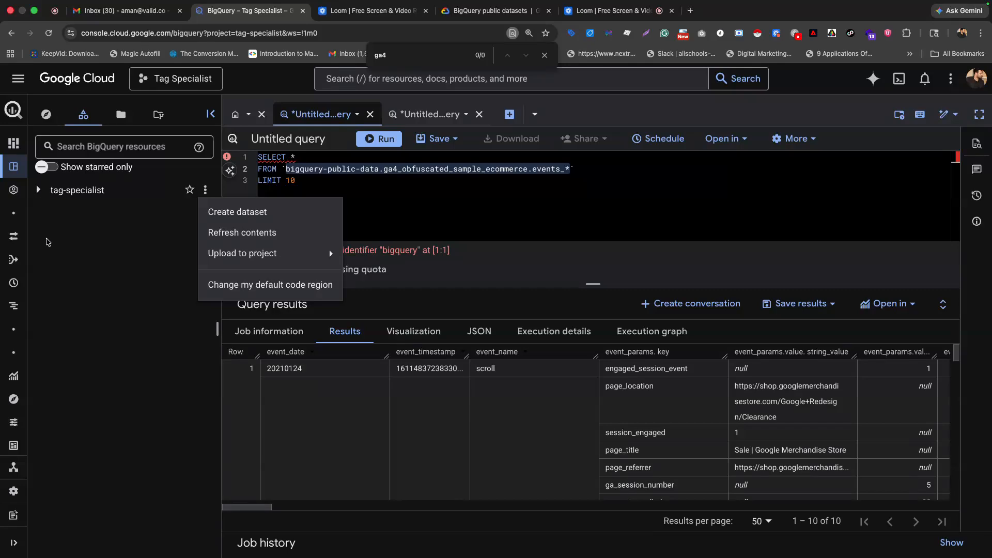
click(188, 222)
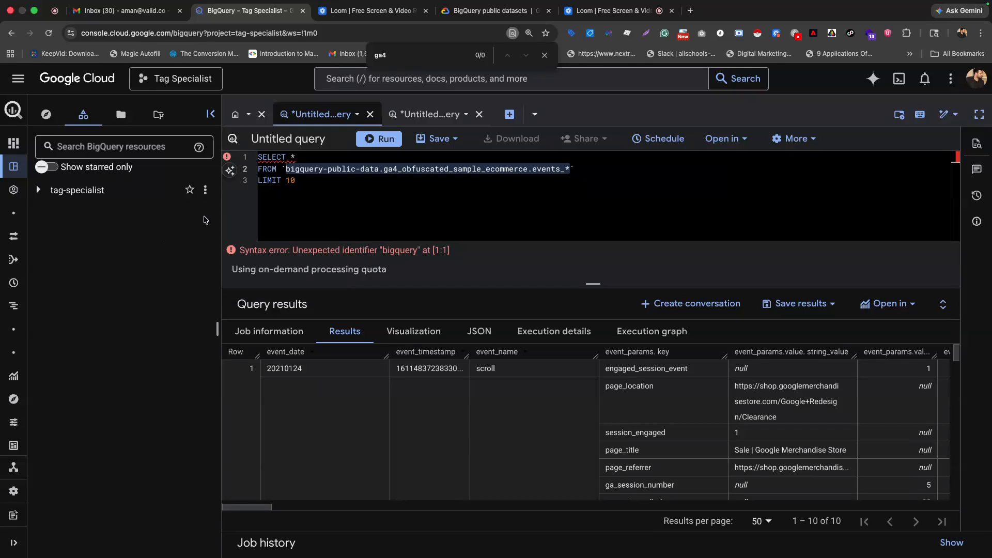
click(206, 190)
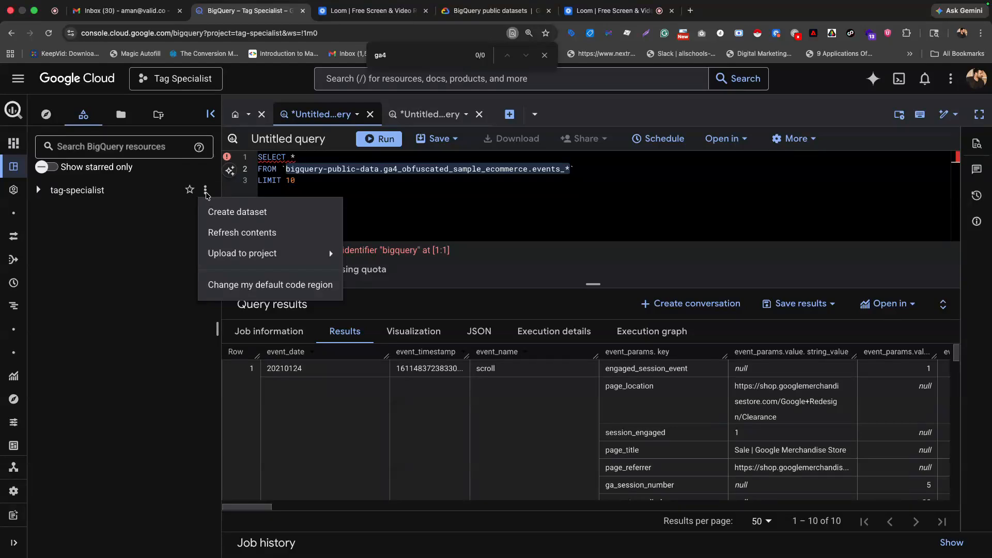
mouse_move(251, 253)
click(385, 208)
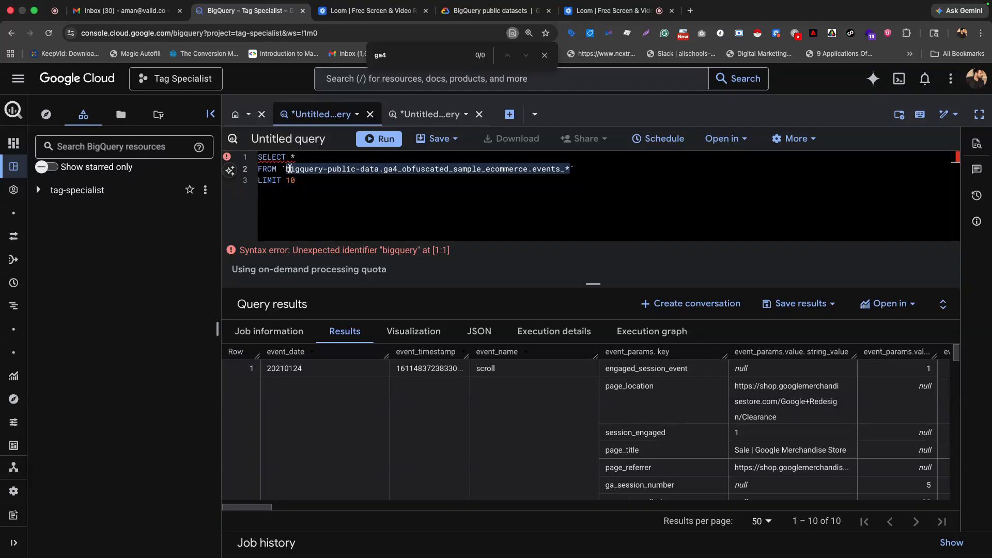
- Review the query's SELECT, FROM and LIMIT clauses and enlarge the query results area to show more rows
drag(306, 181, 258, 157)
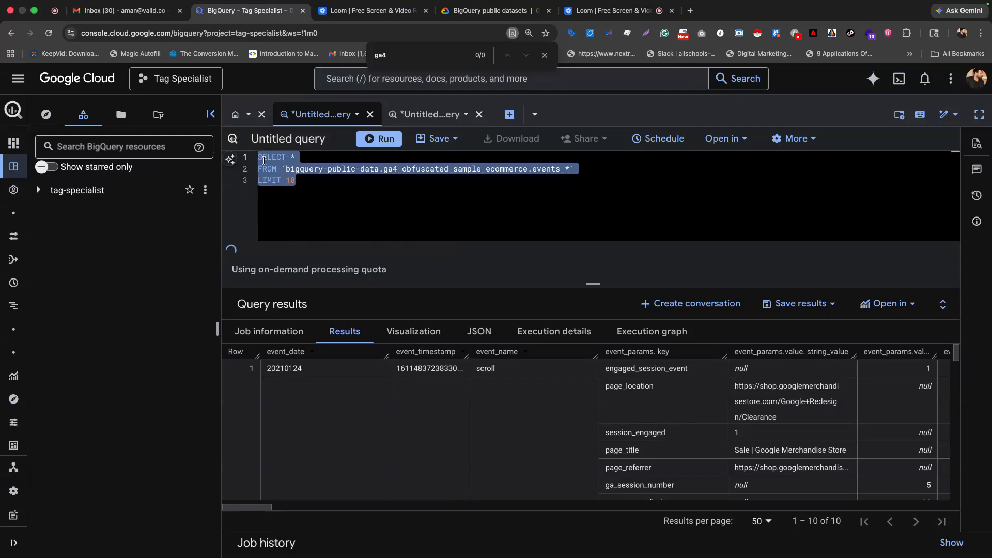
drag(297, 158, 571, 171)
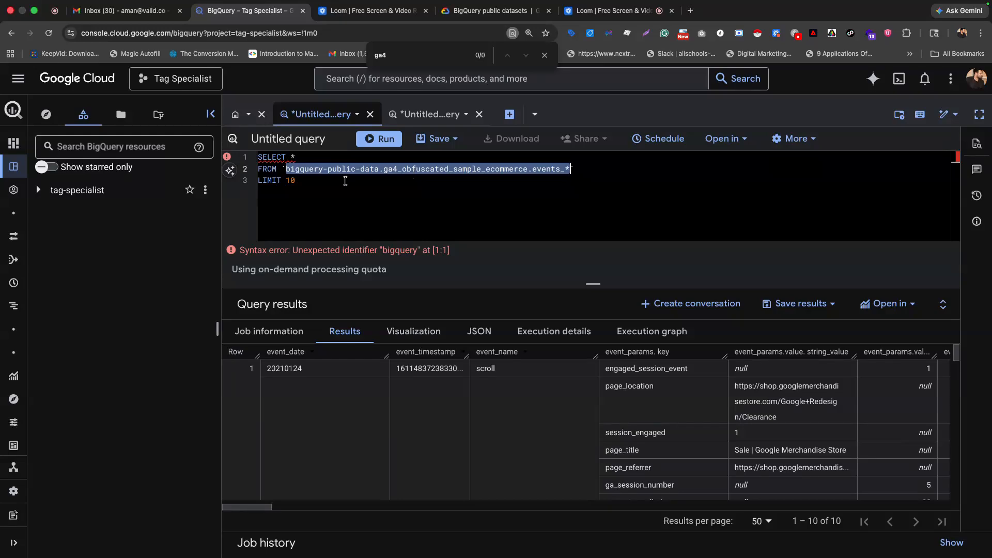
drag(302, 182, 262, 183)
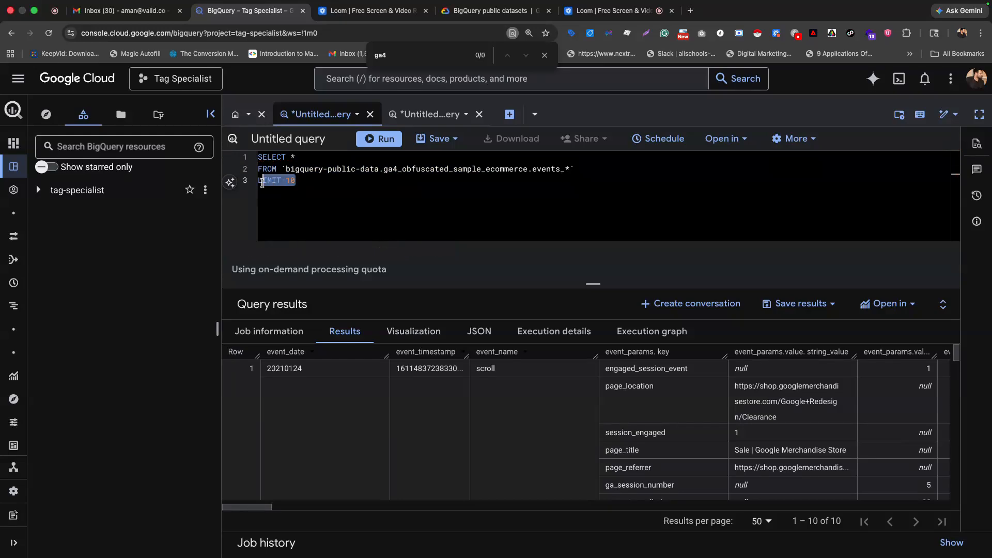
scroll(353, 413, down, 10)
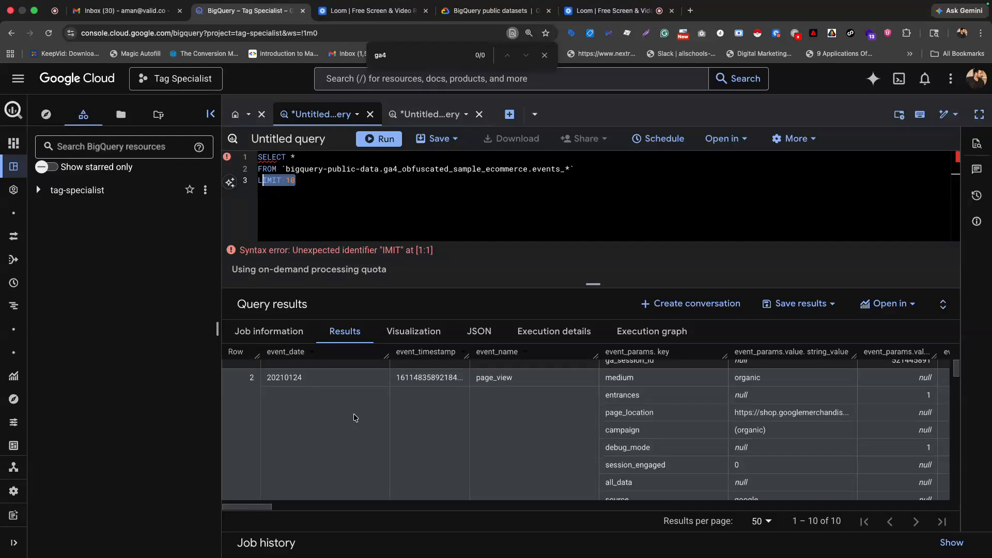
scroll(353, 414, down, 5)
drag(594, 284, 593, 241)
click(359, 192)
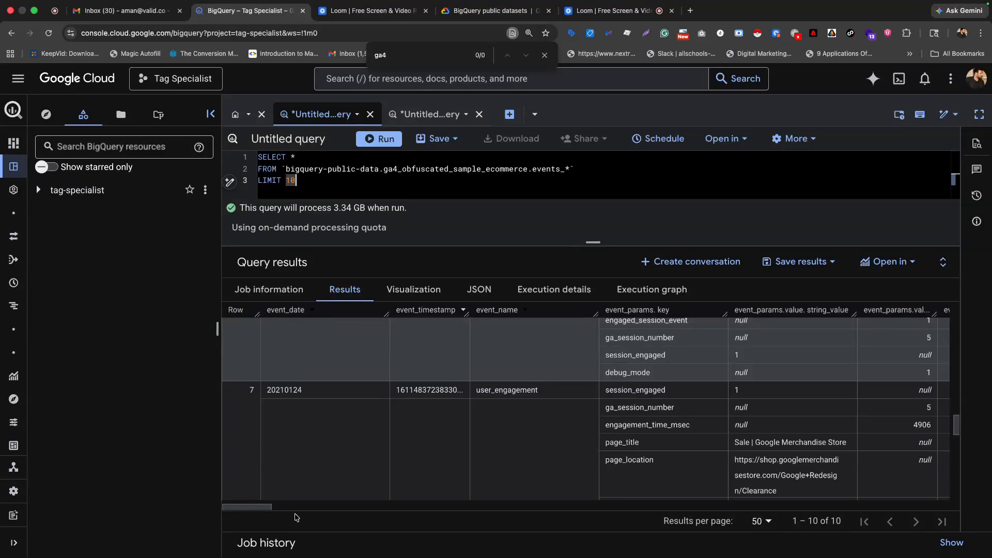
- Widen the truncated event_params value columns for int, float and double in the results table so their headers are readable
drag(253, 509, 272, 510)
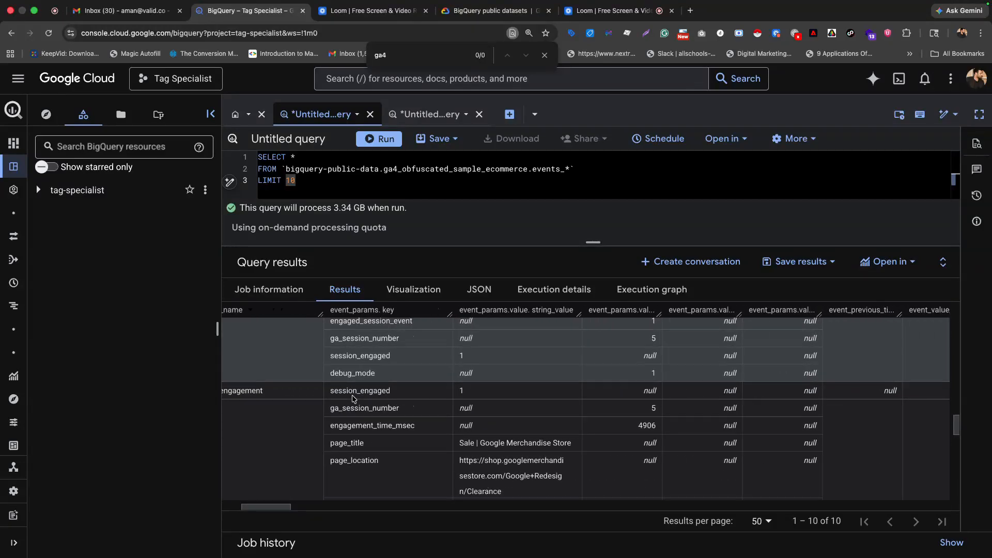
scroll(353, 397, up, 5)
scroll(356, 408, down, 1)
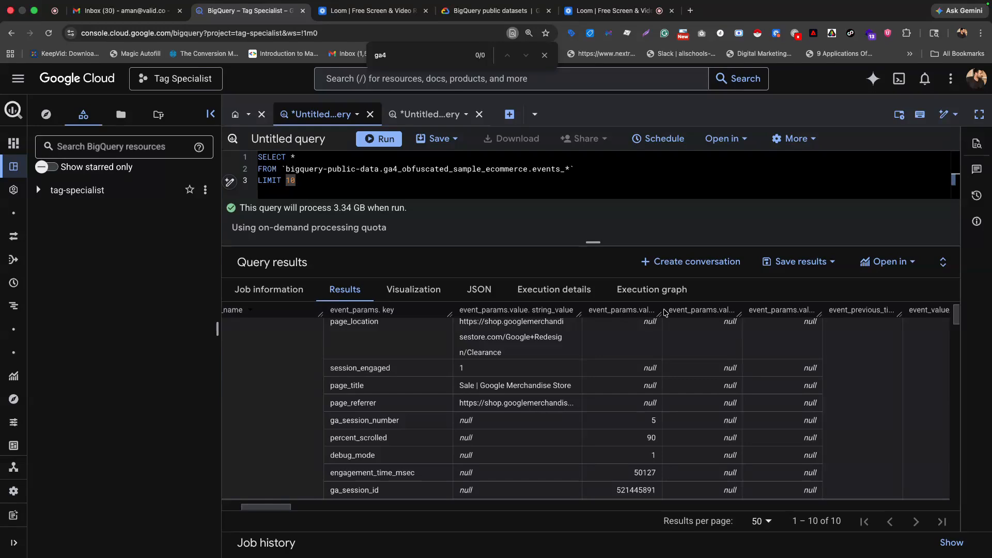
drag(276, 511, 298, 513)
drag(466, 310, 530, 310)
drag(610, 310, 681, 312)
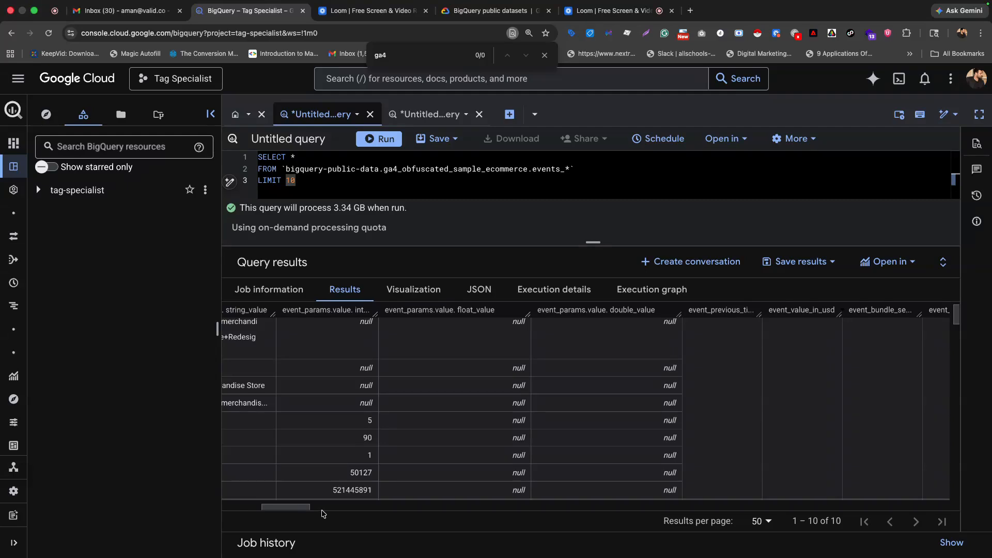
- Examine the user, device and geo columns of the results, and return to the event date, timestamp and name columns
drag(292, 509, 341, 513)
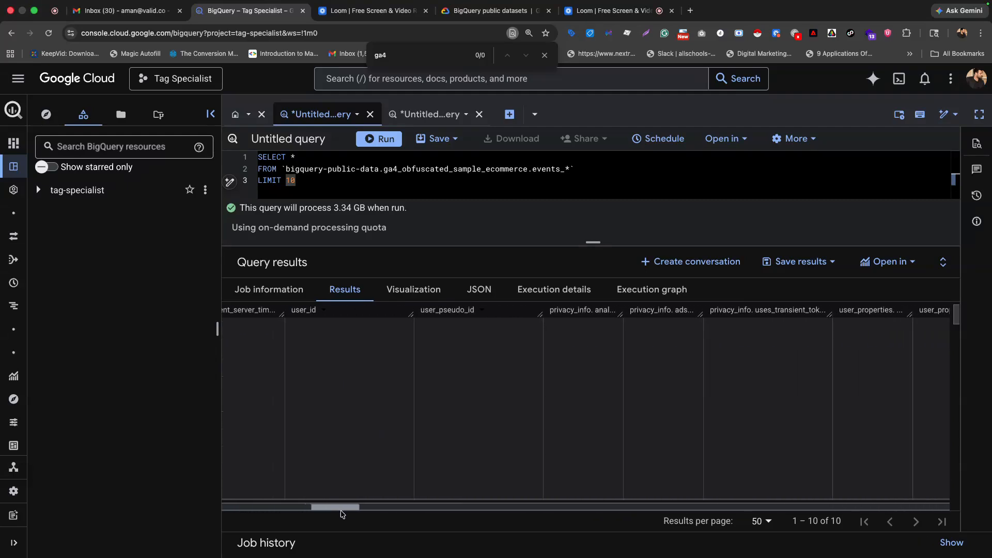
scroll(477, 353, down, 2)
scroll(476, 354, up, 1)
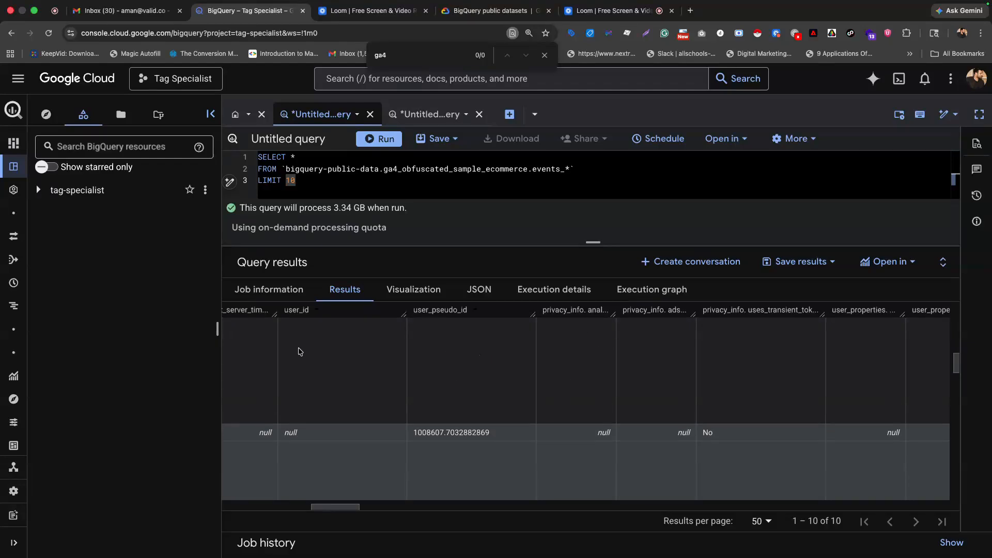
drag(329, 511, 425, 514)
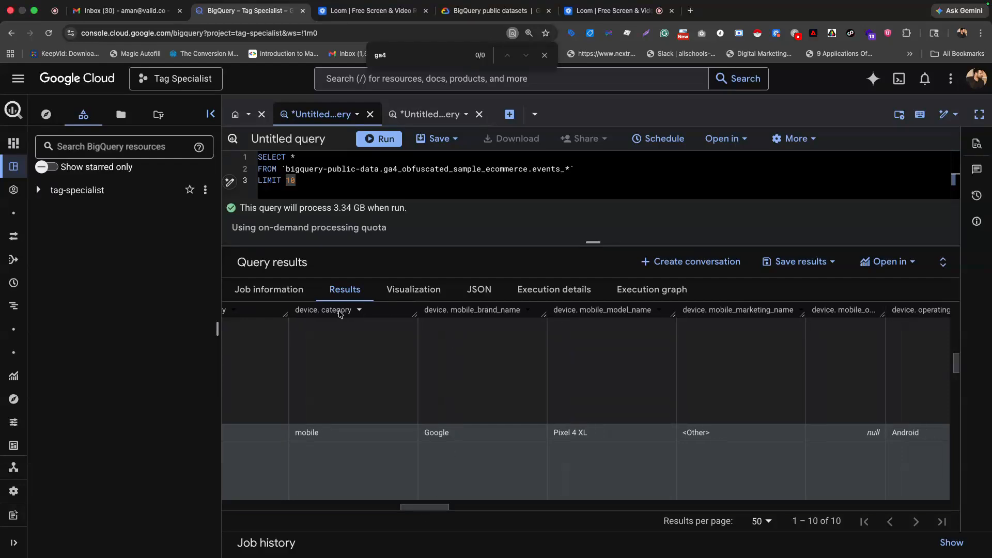
drag(422, 512, 535, 508)
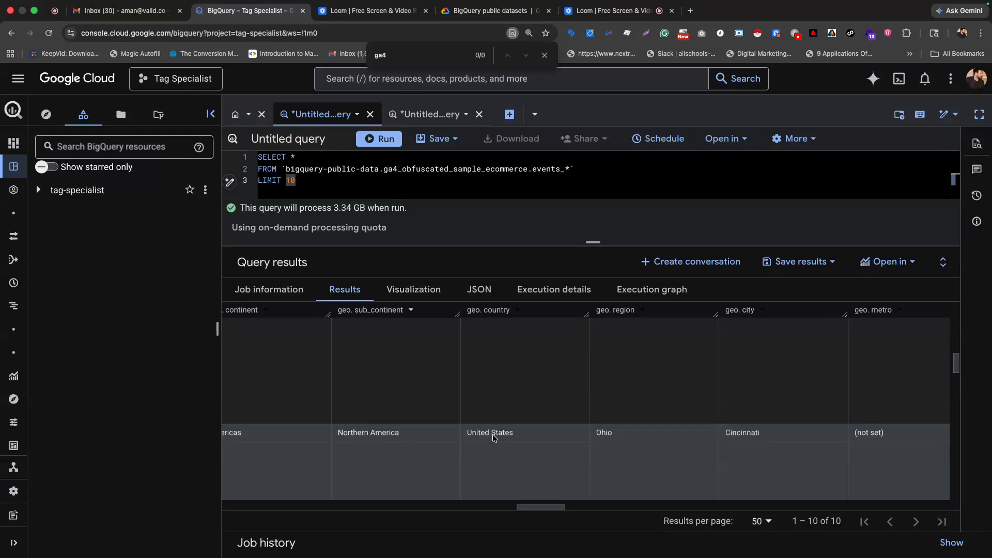
drag(531, 509, 221, 512)
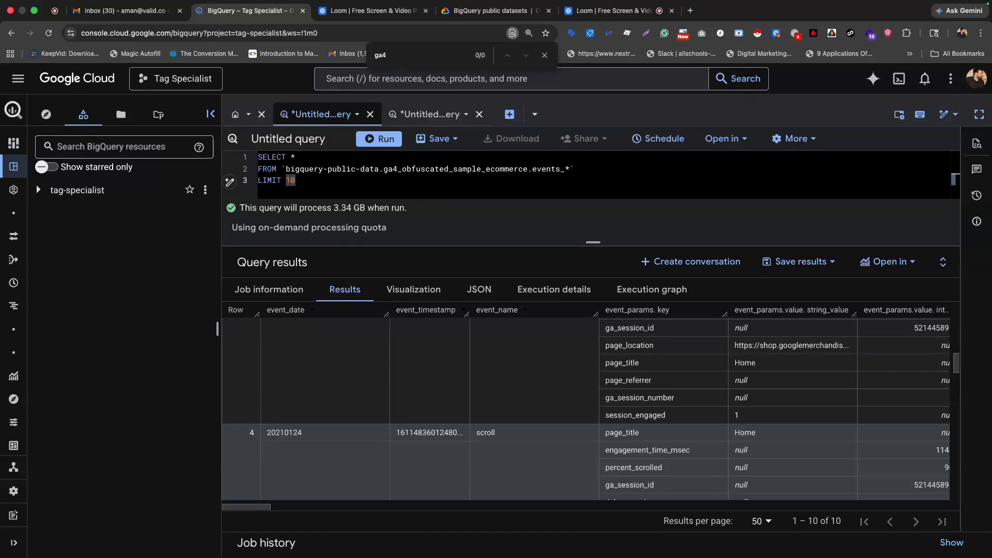
scroll(438, 334, down, 5)
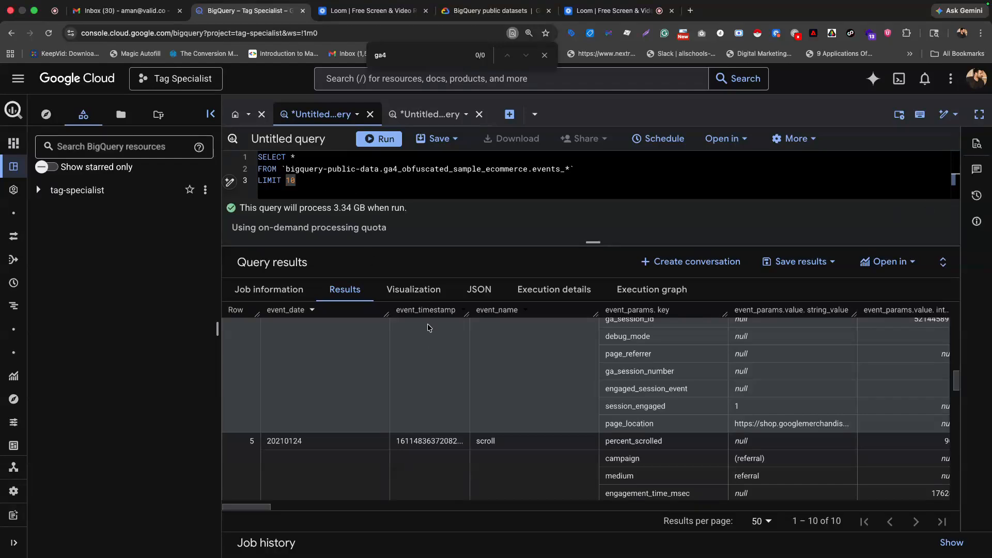
scroll(368, 377, down, 4)
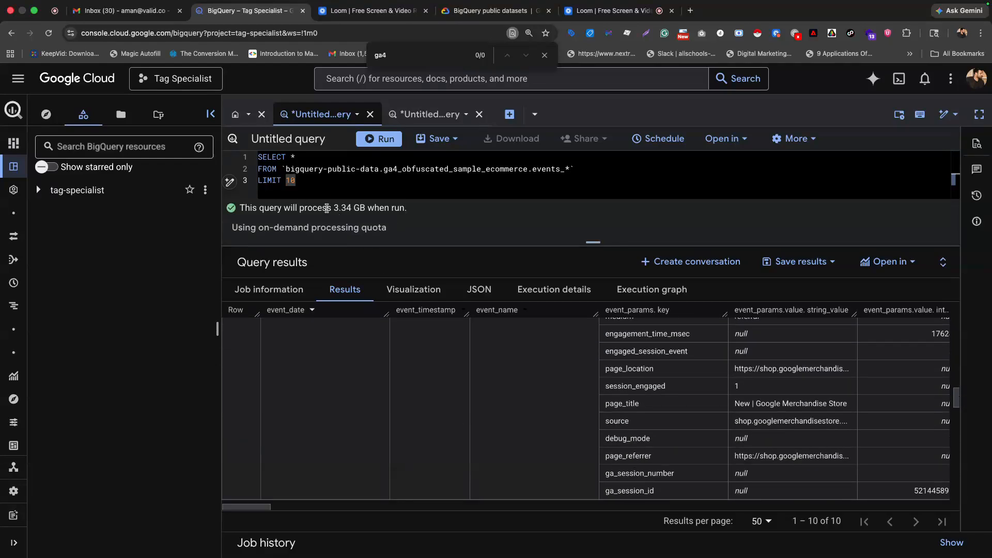
- Check the query's estimated data volume and its LIMIT clause, and return to the first row of the results
drag(267, 208, 411, 209)
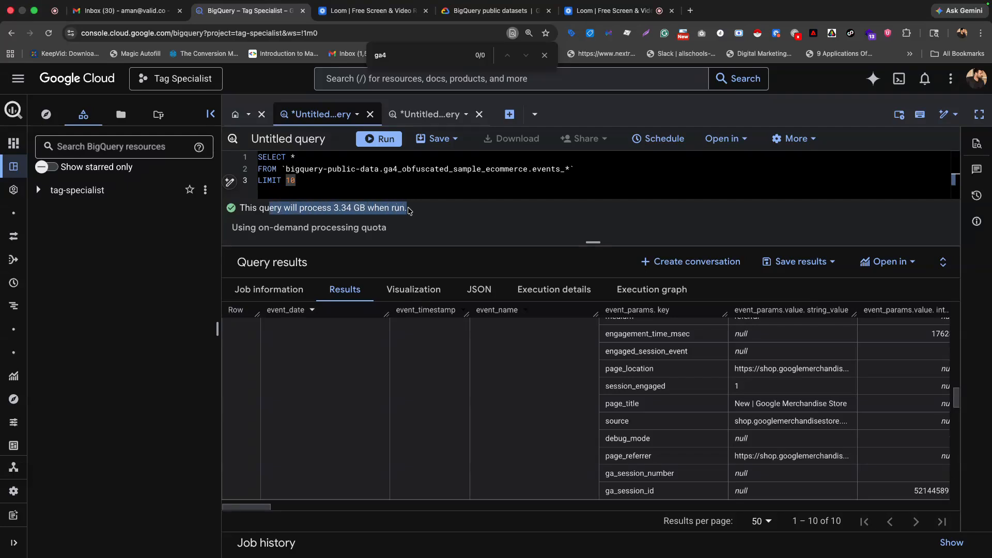
click(329, 185)
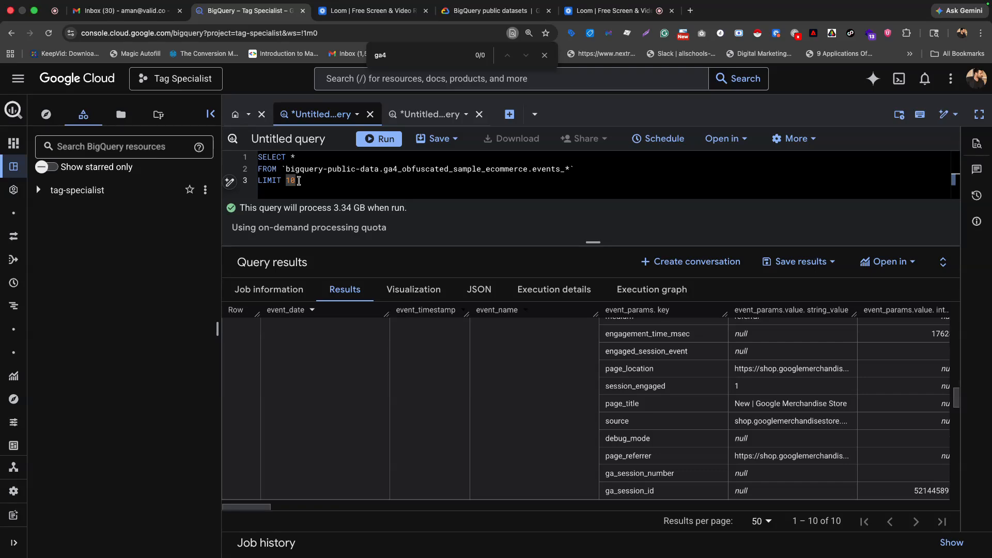
click(585, 168)
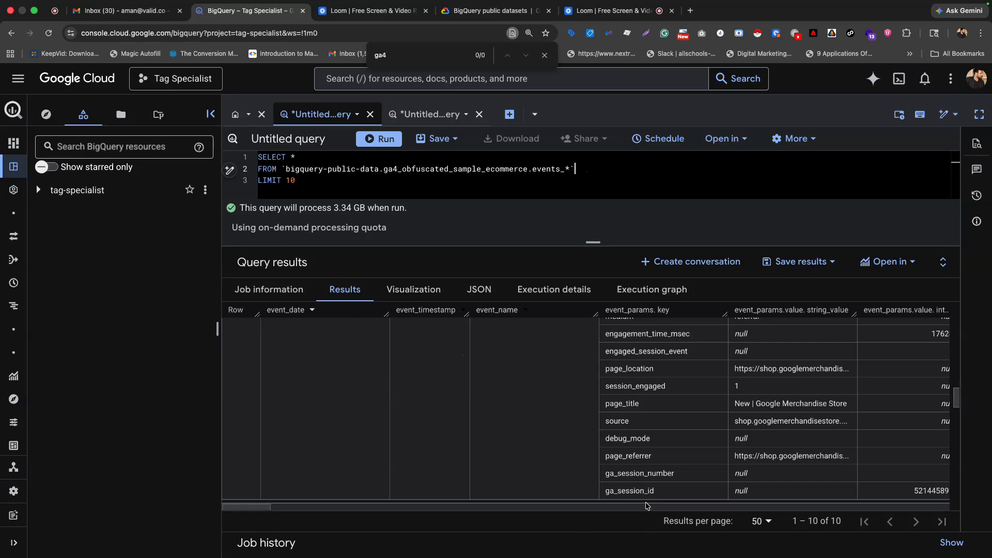
drag(240, 512, 256, 476)
scroll(379, 422, up, 10)
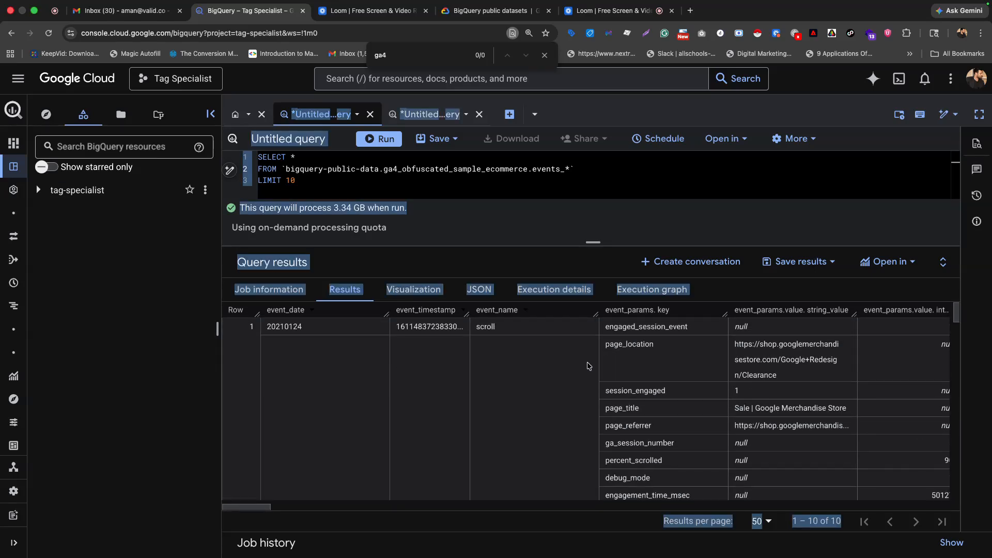
click(337, 192)
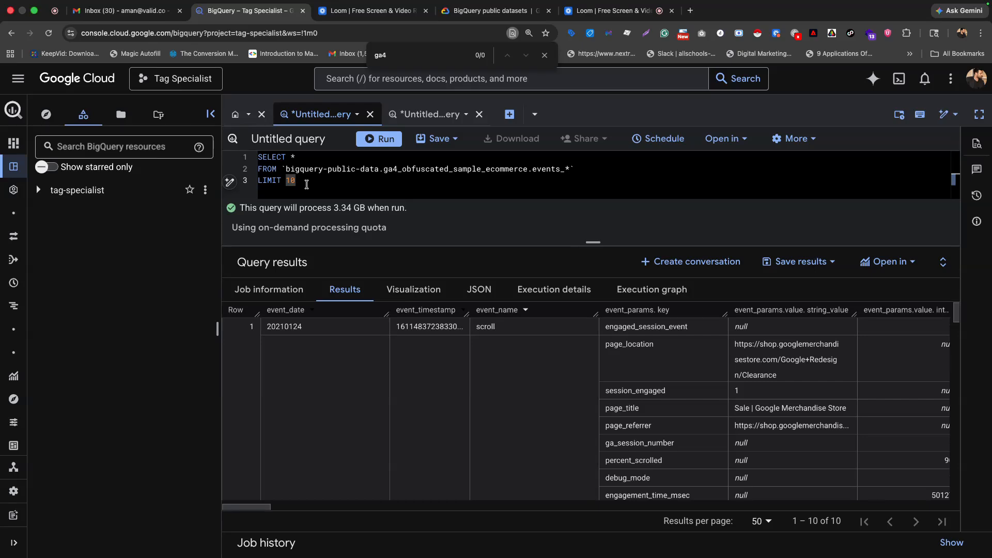
- Add a GROUP BY event_name clause below the FROM line and remove the LIMIT 10 line
click(584, 169)
key(Return)
text(GROUP BY event_name)
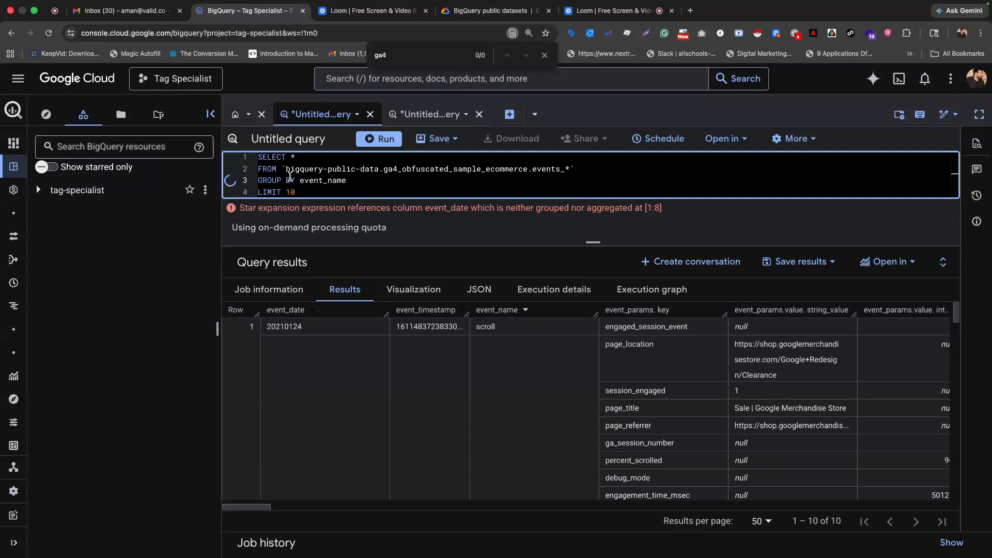
drag(296, 191, 258, 192)
key(BackSpace)
- Replace the asterisk in the SELECT line with event_name, COUNT(*) AS event_count
click(303, 157)
key(BackSpace)
text(event_name)
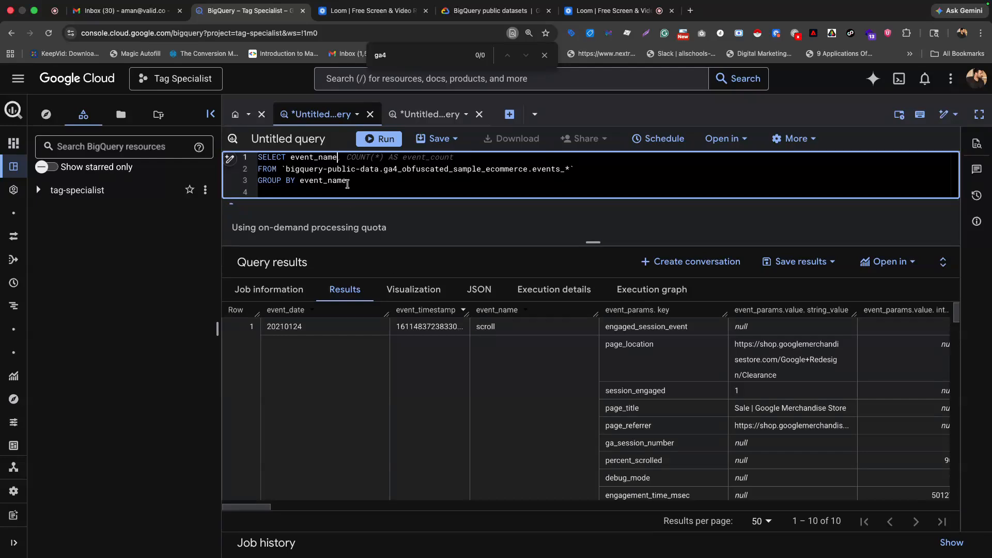
key(Tab)
- Run the grouped query and review the count for each event name down to the last row
click(371, 141)
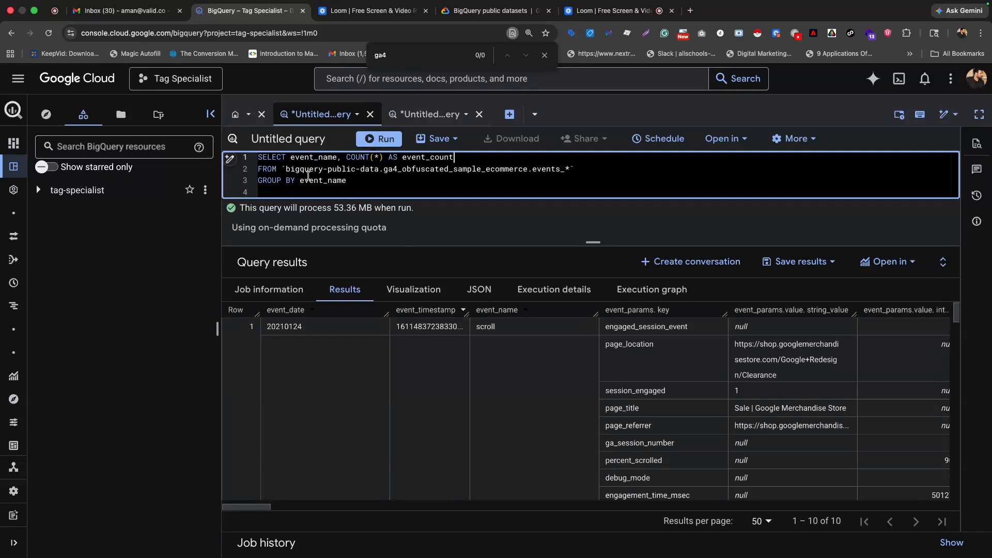
drag(413, 209, 334, 209)
click(385, 139)
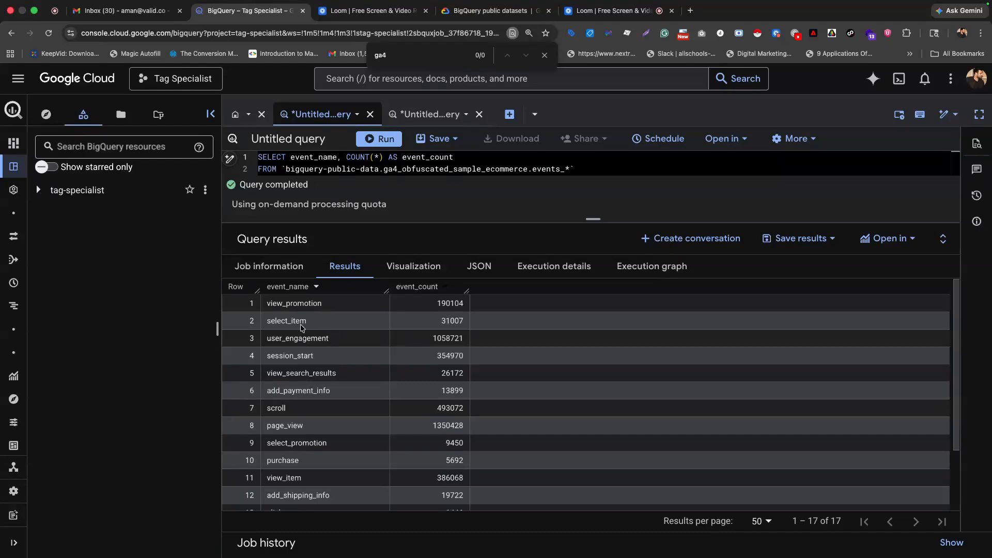
scroll(304, 325, down, 3)
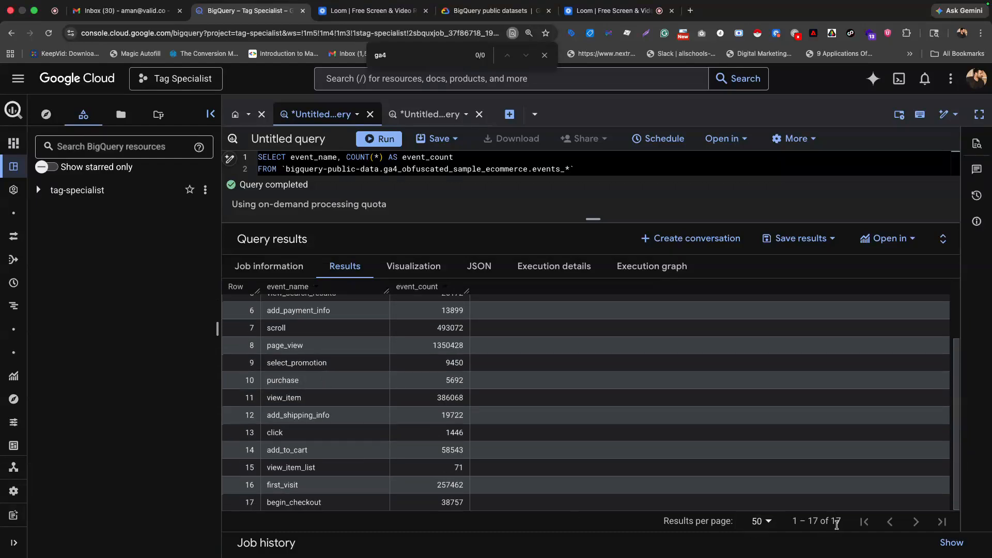
- Enlarge the query editor area and add ORDER BY event_count DESC; after the GROUP BY event_name clause
scroll(287, 455, up, 3)
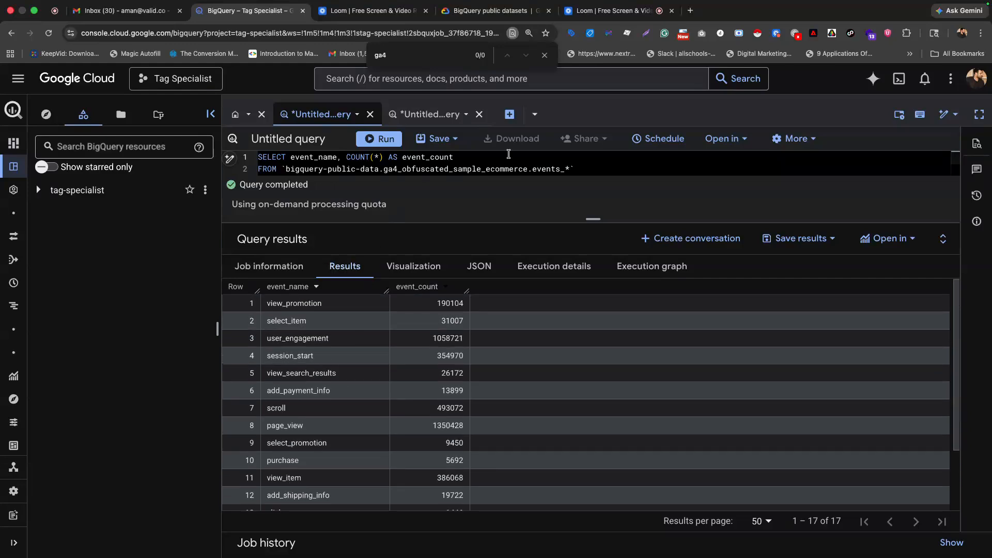
scroll(560, 162, down, 1)
drag(593, 219, 593, 271)
click(362, 186)
text(ORDER)
key(Down)
key(Return)
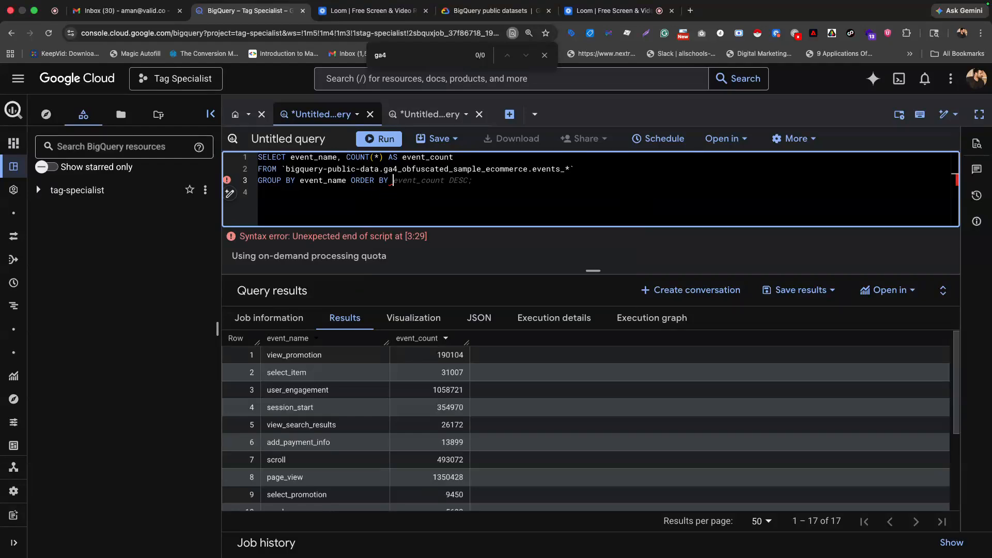
text(evenb)
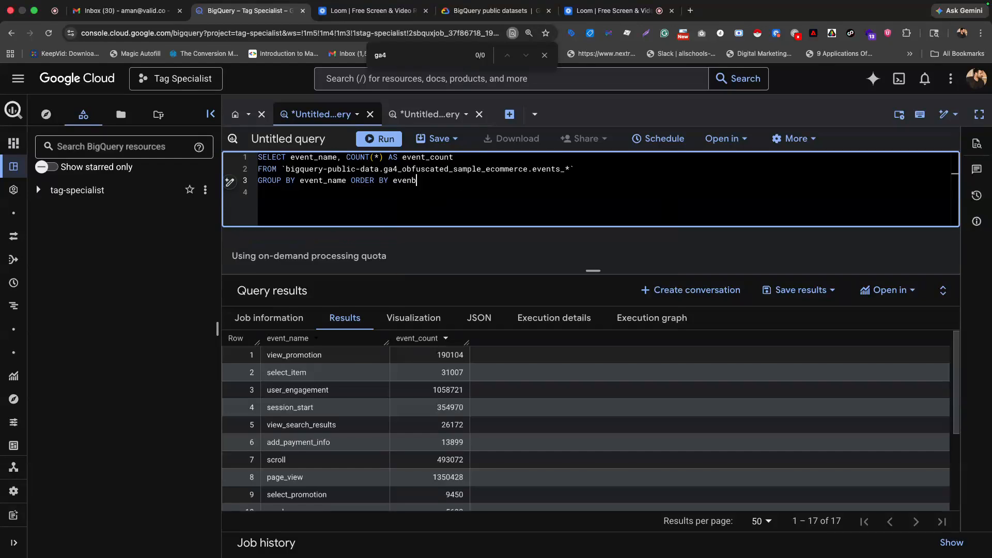
key(BackSpace)
key(Tab)
- Run the sorted query and review the event counts down to the last row
click(386, 139)
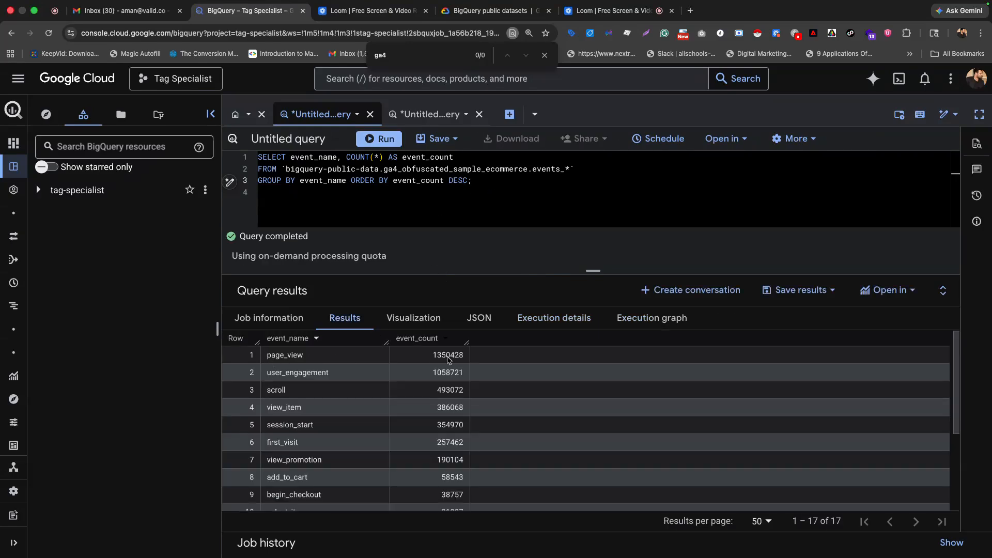
scroll(408, 400, down, 1)
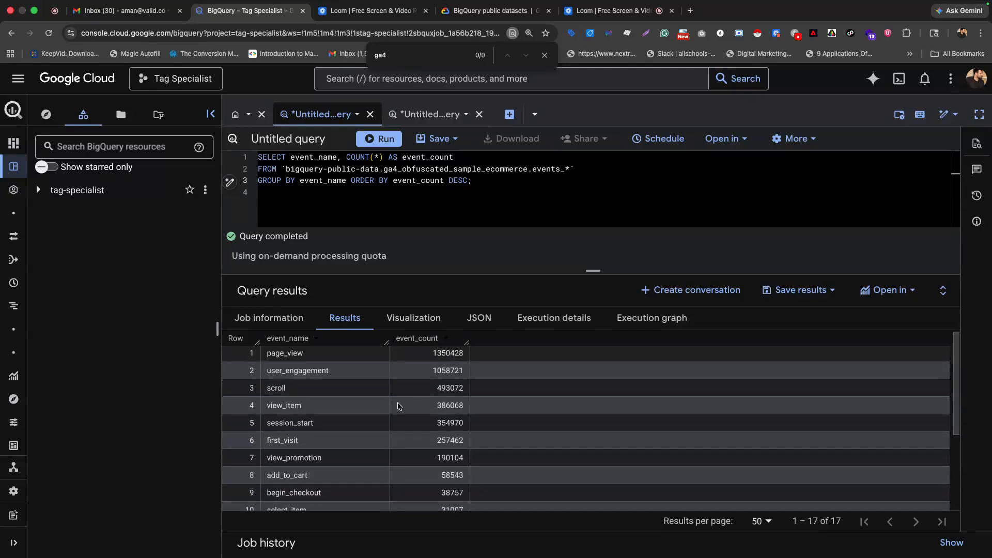
scroll(295, 440, down, 1)
scroll(310, 460, down, 1)
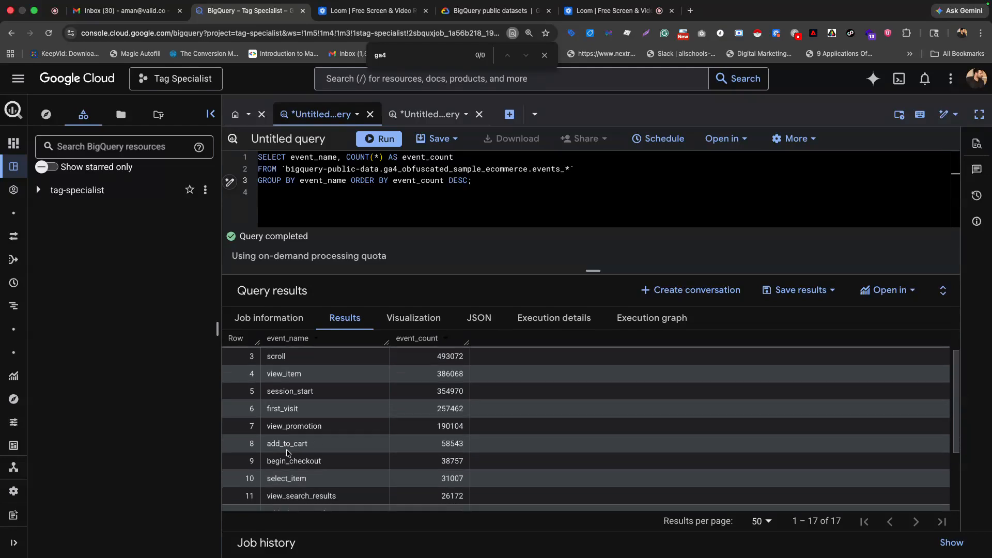
scroll(292, 462, down, 5)
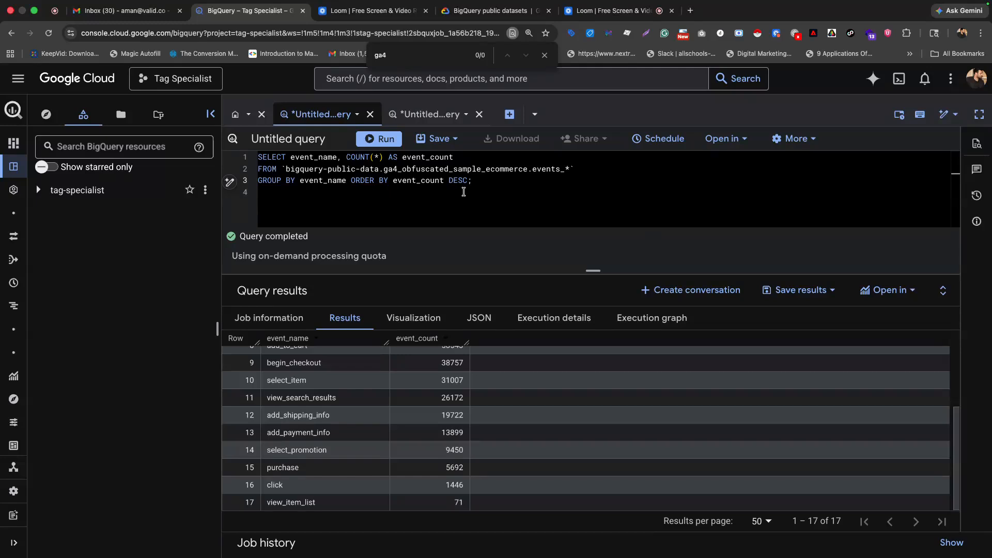
- Copy the complete event count query into a new untitled query
drag(492, 184, 255, 156)
key(ctrl+c)
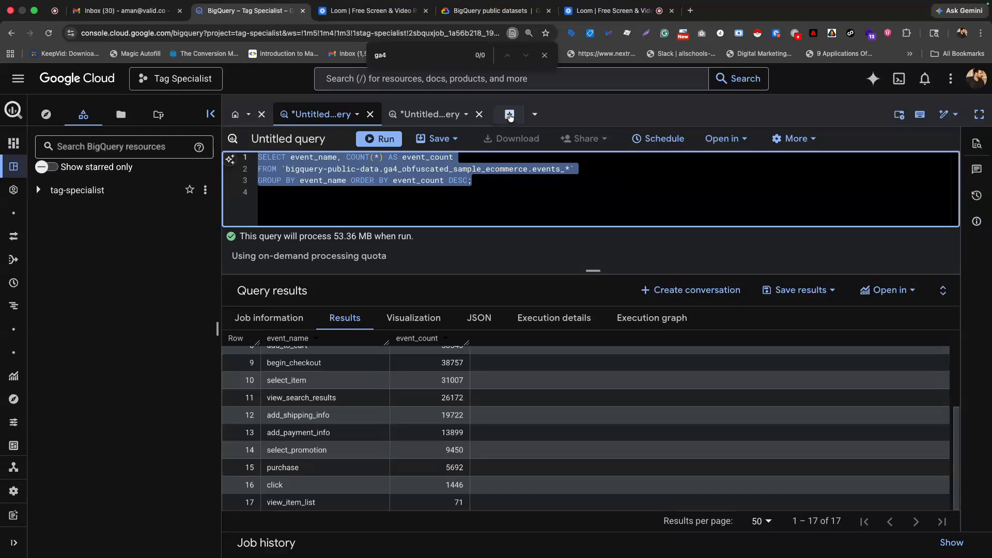
scroll(320, 423, up, 5)
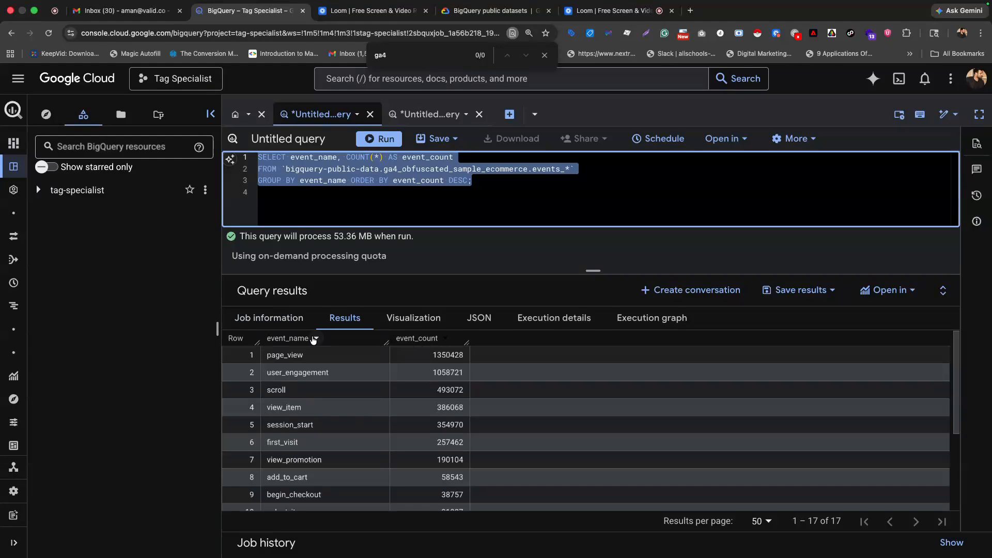
click(510, 115)
click(291, 163)
key(ctrl+v)
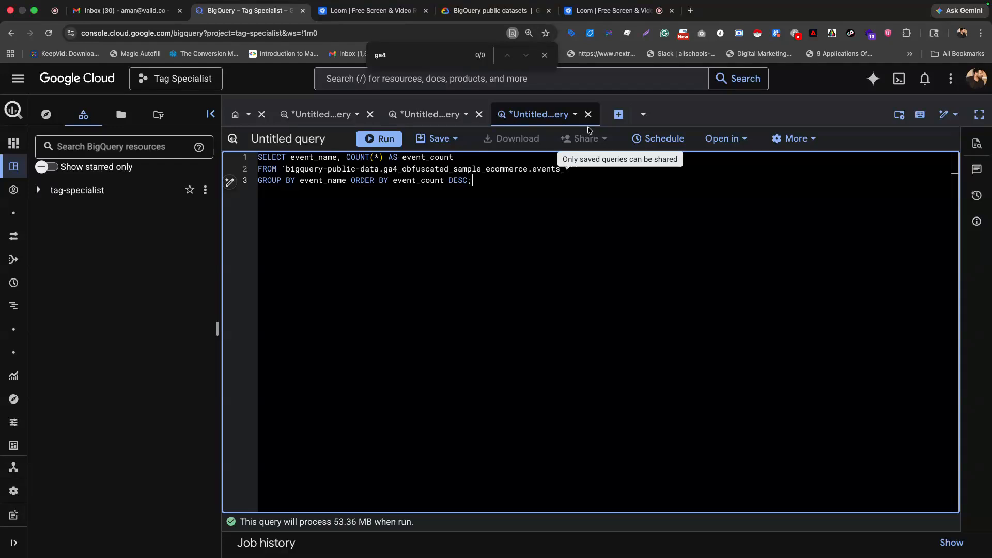
- Replace the new query's SELECT list with a DATE expression wrapping TIMESTAMP_MICROS(event)
drag(457, 161, 292, 161)
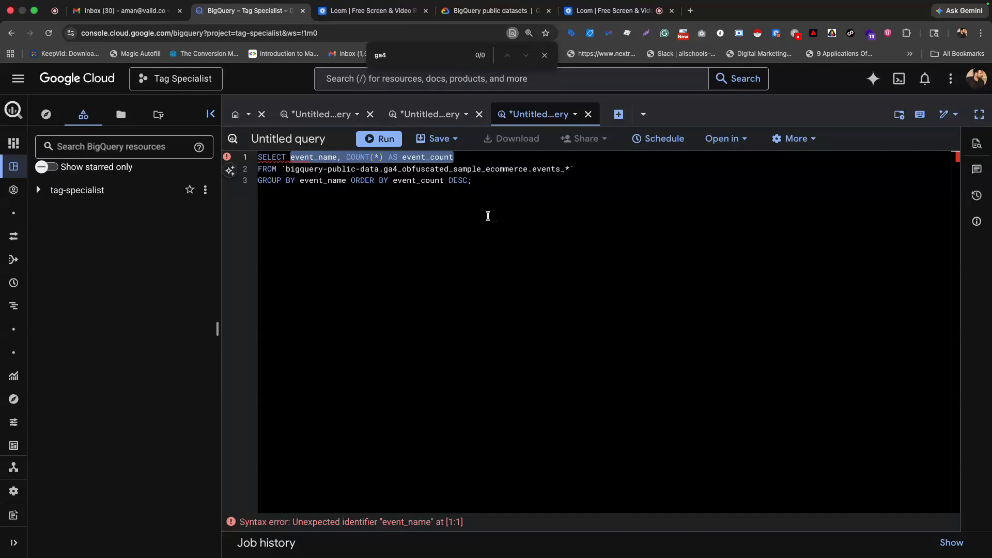
key(BackSpace)
text(DATE()
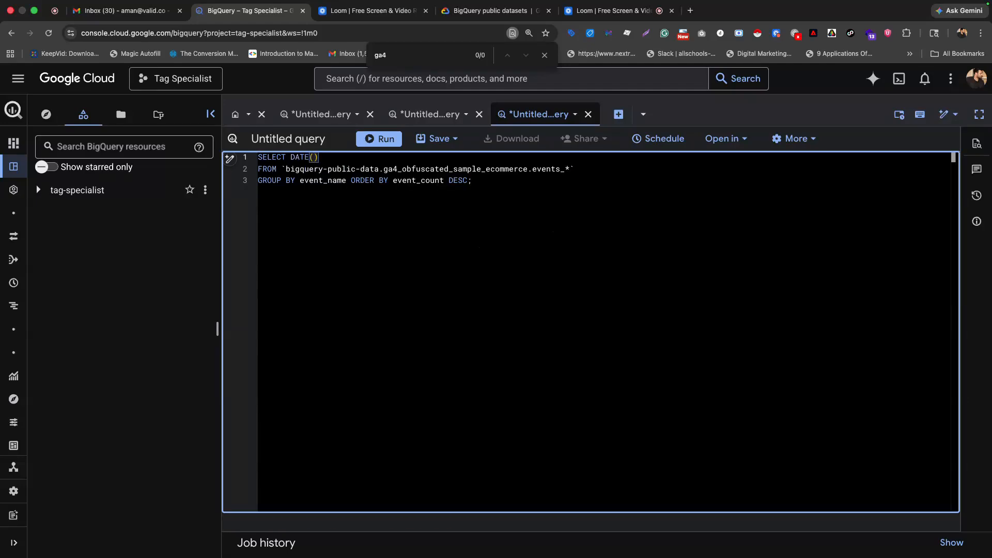
text(TIMESTAMP_MICROS)
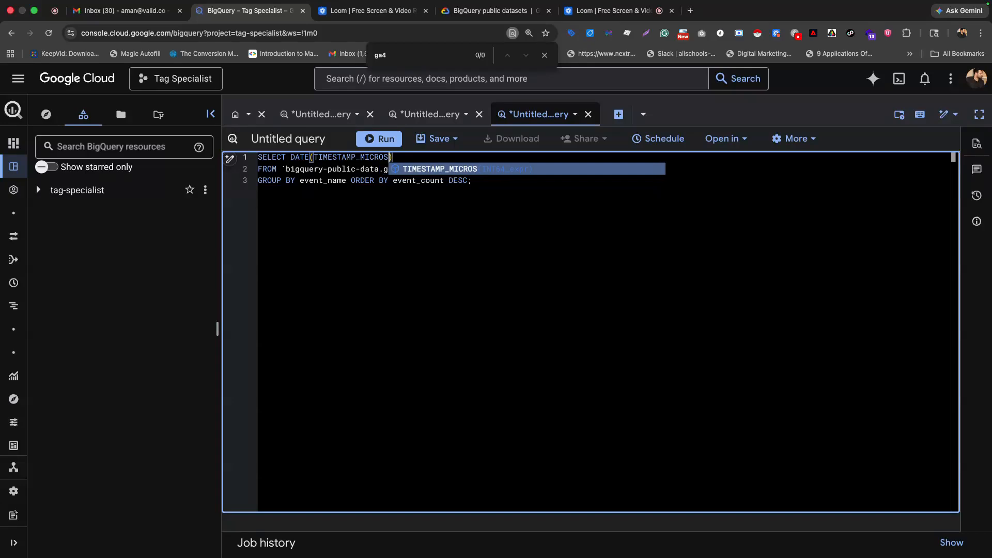
text((event)
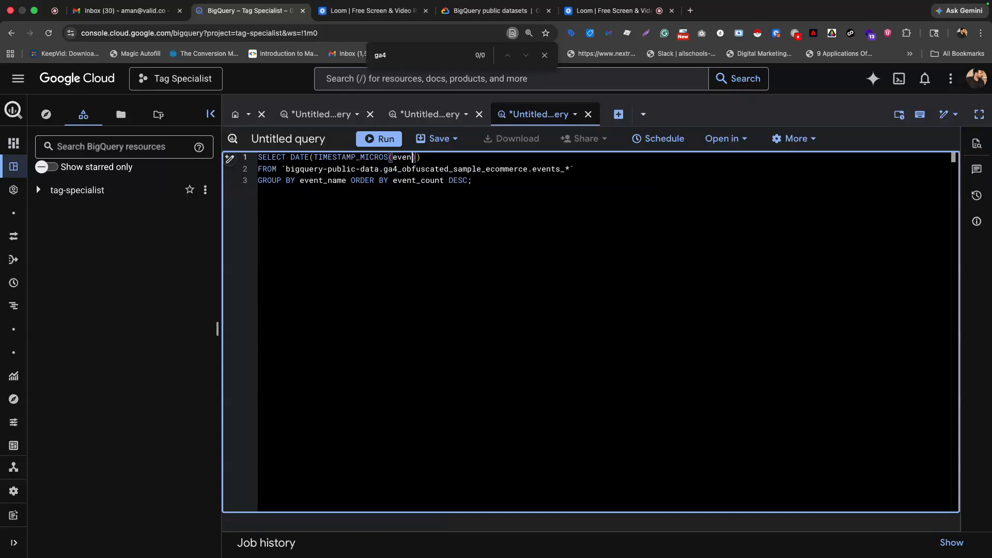
text()tim)
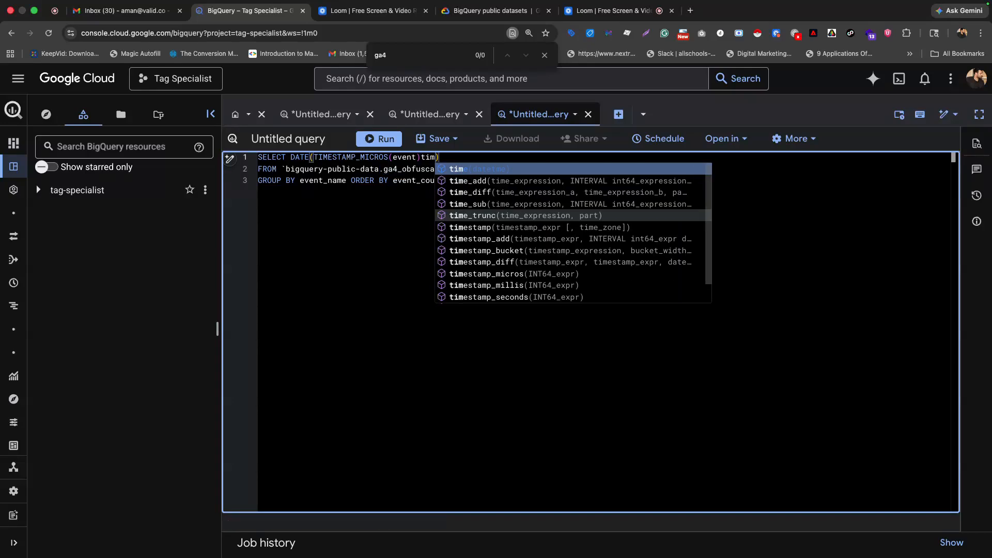
text(e)
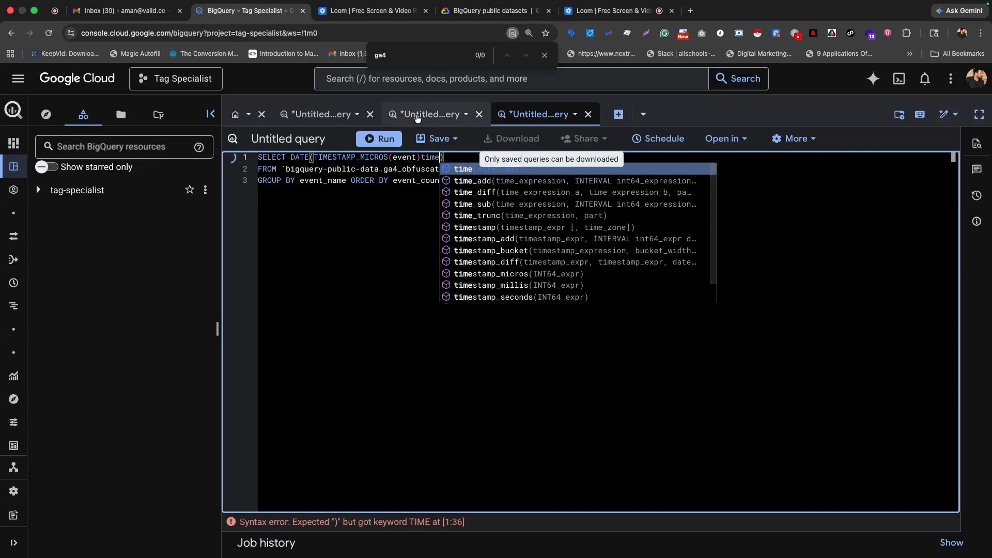
- Copy the event_timestamp column name from the transaction_id query's results and use it as the TIMESTAMP_MICROS argument in the new query
click(305, 114)
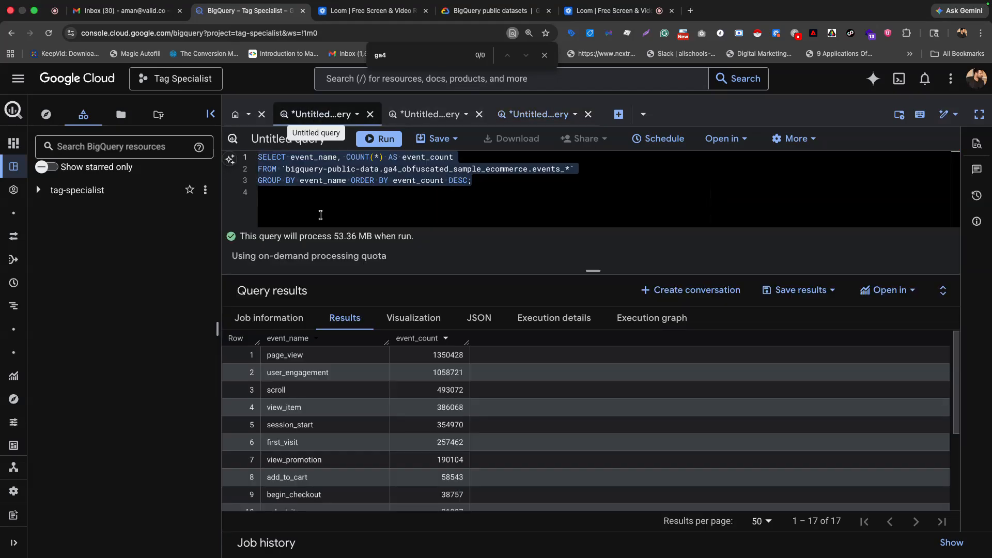
click(408, 113)
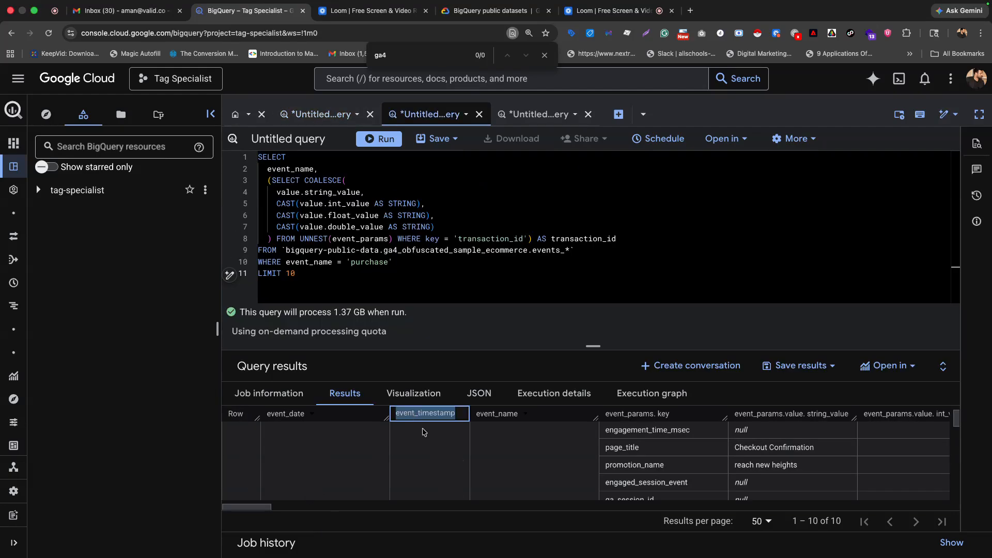
scroll(411, 454, down, 1)
scroll(411, 454, up, 1)
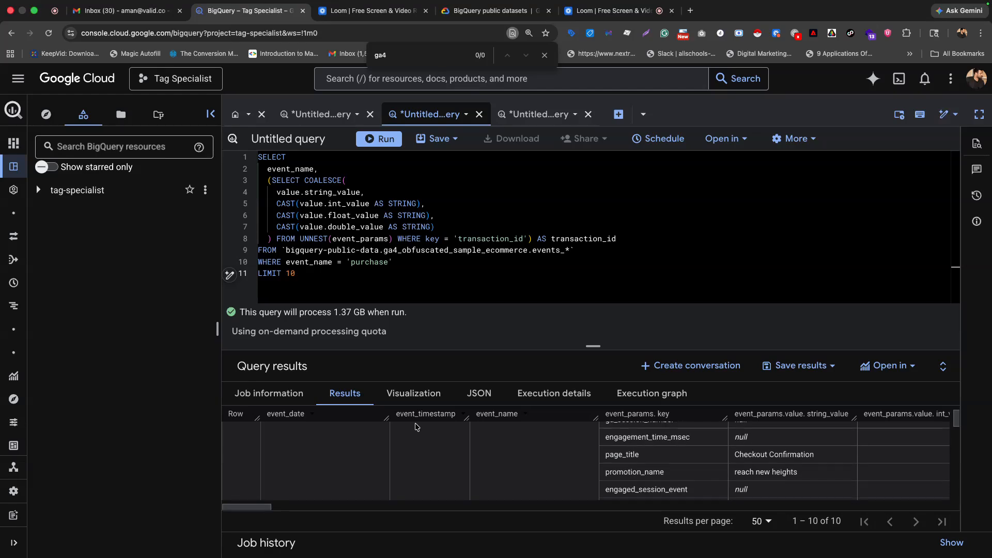
double_click(418, 413)
key(ctrl+c)
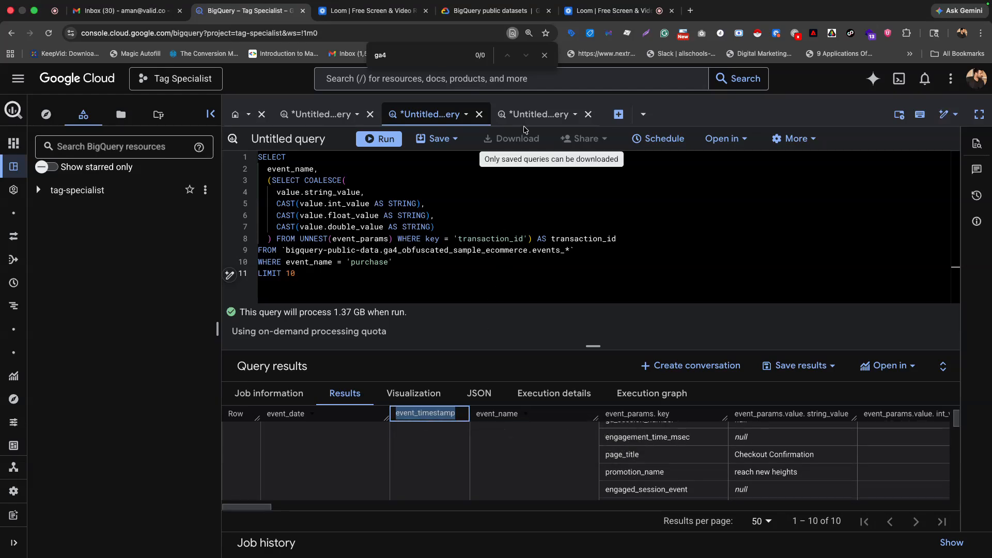
click(538, 114)
double_click(401, 157)
key(ctrl+v)
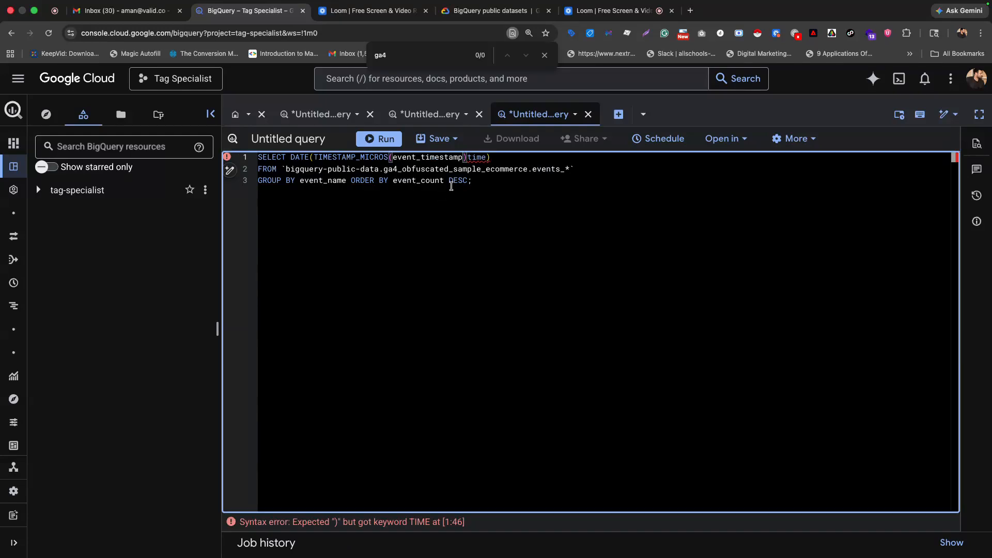
- Delete the stray word time from the DATE expression and alias the expression as date, followed by a comma
double_click(477, 157)
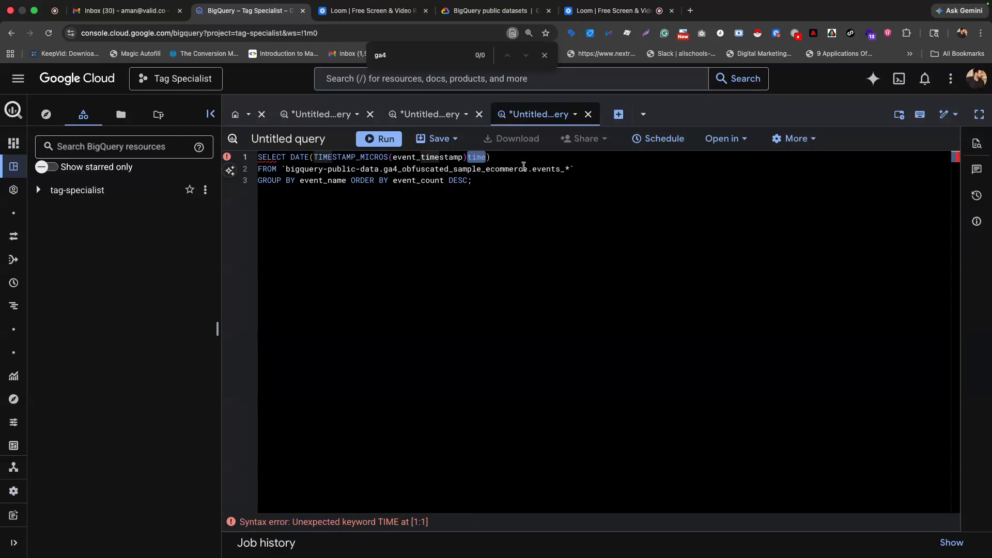
key(BackSpace)
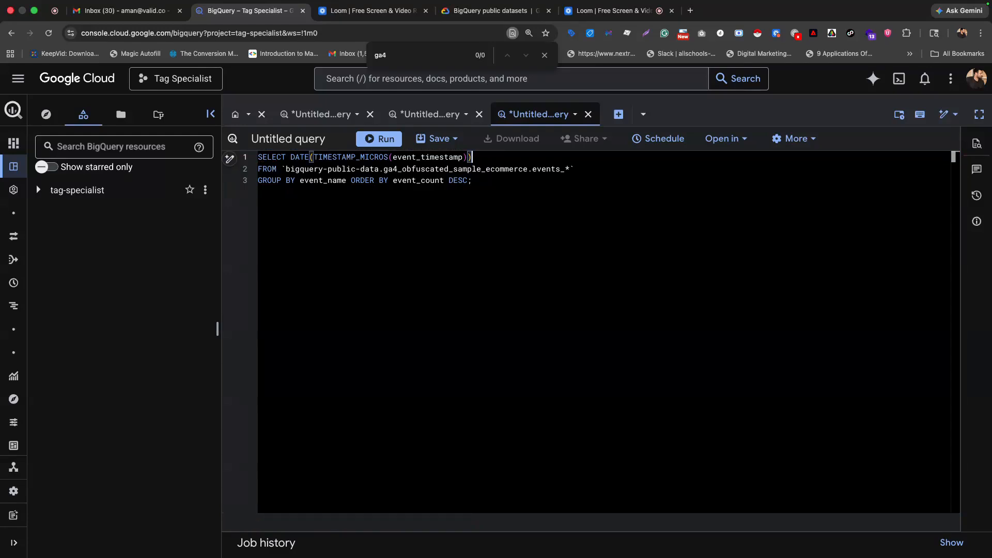
text(as date,)
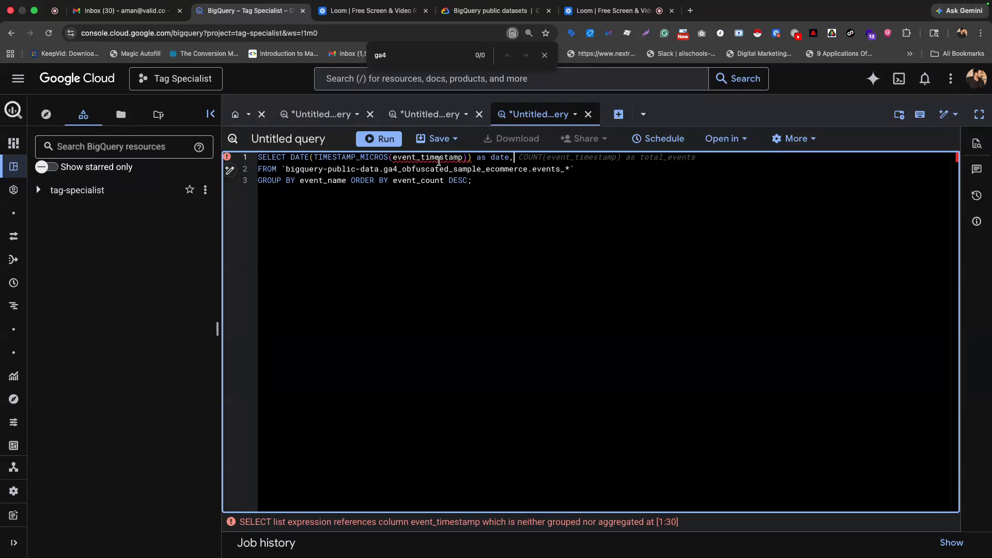
- Delete the ORDER BY event_count DESC; part from the third line, keeping GROUP BY event_name
mouse_move(451, 160)
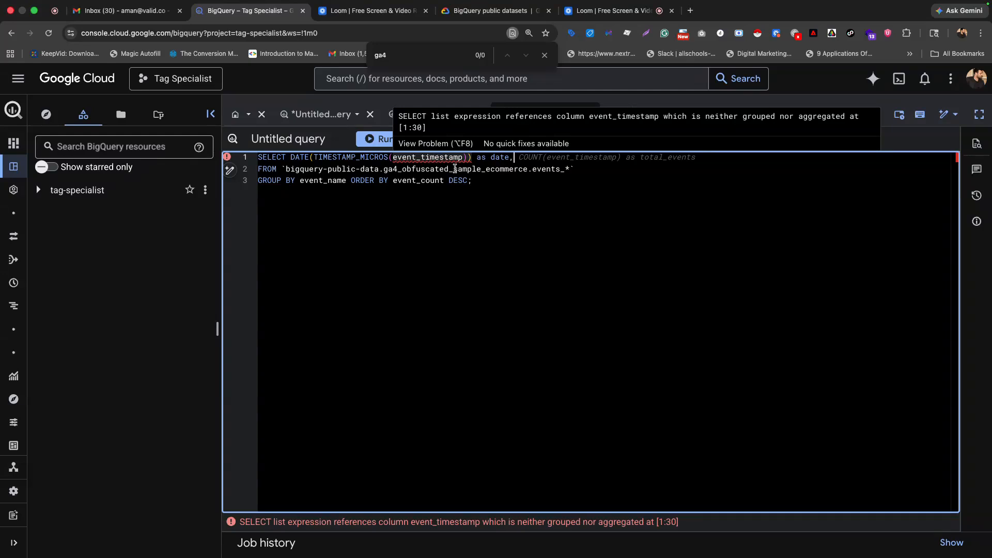
drag(472, 180, 264, 182)
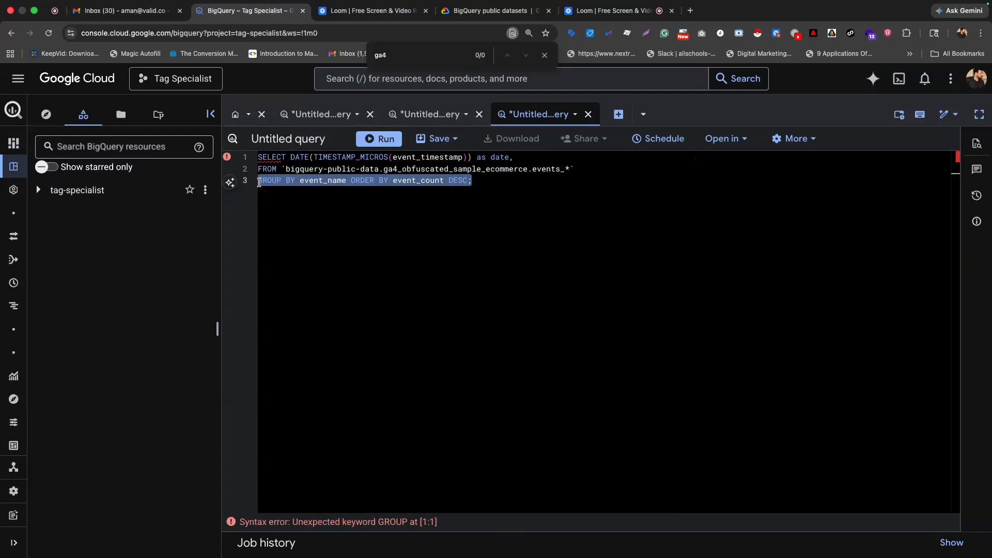
key(Right)
key(BackSpace)
key(BackSpace)
key(BackSpace)
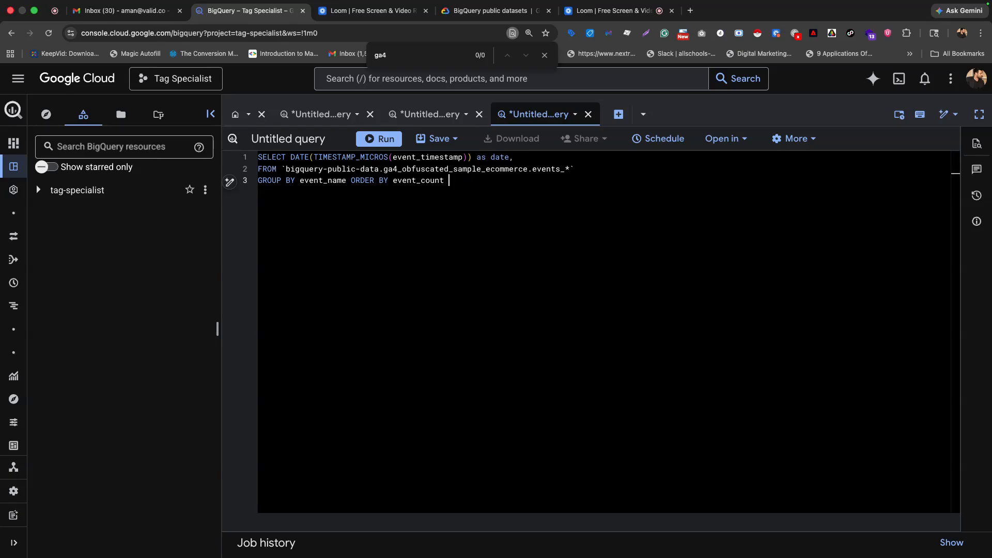
key(BackSpace)
key(BackSpace)
key(BackSpace)
key(BackSpace)
key(BackSpace)
key(BackSpace)
key(BackSpace)
key(BackSpace)
key(BackSpace)
key(BackSpace)
- Add date after event_name in the GROUP BY line, without the suggested function arguments
text(date(timestamp_expr)
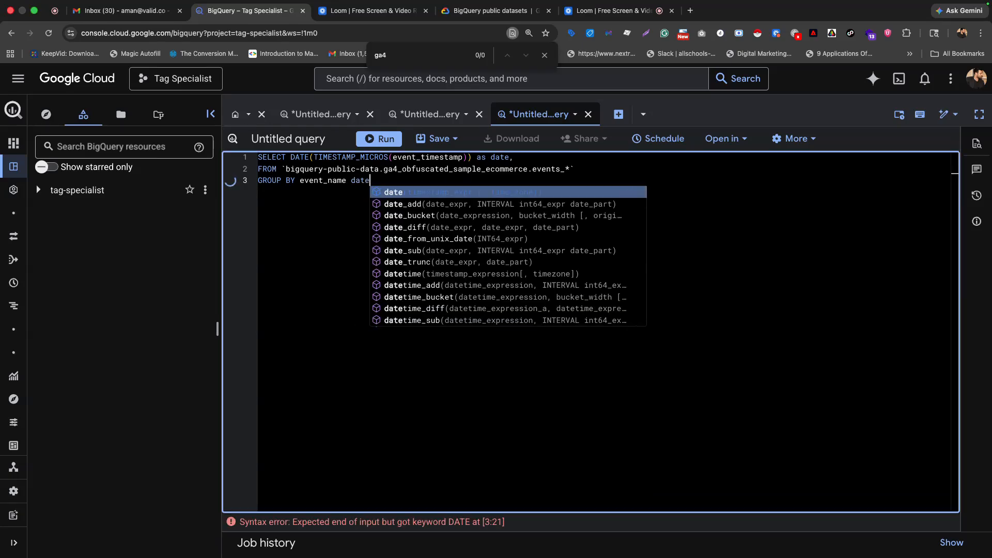
key(Return)
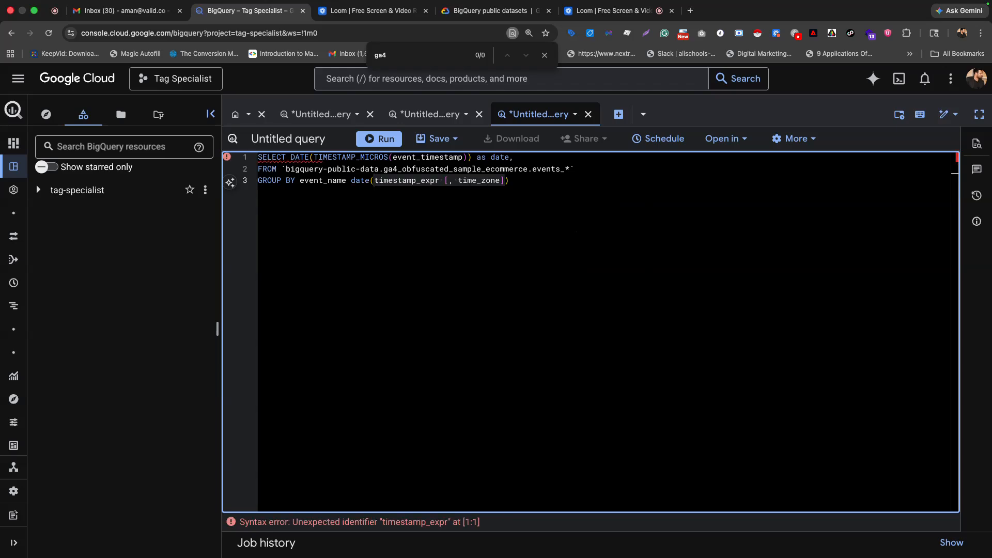
key(BackSpace)
text(ORDE)
key(BackSpace)
key(BackSpace)
key(BackSpace)
key(BackSpace)
key(BackSpace)
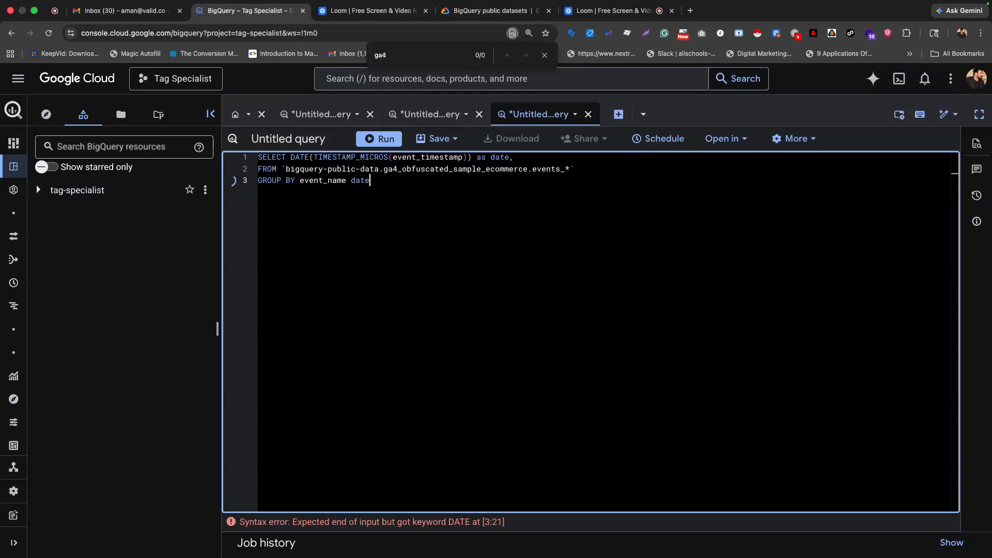
- Add a COUNT(DISTINCT) expression after the date alias in the SELECT line
click(524, 157)
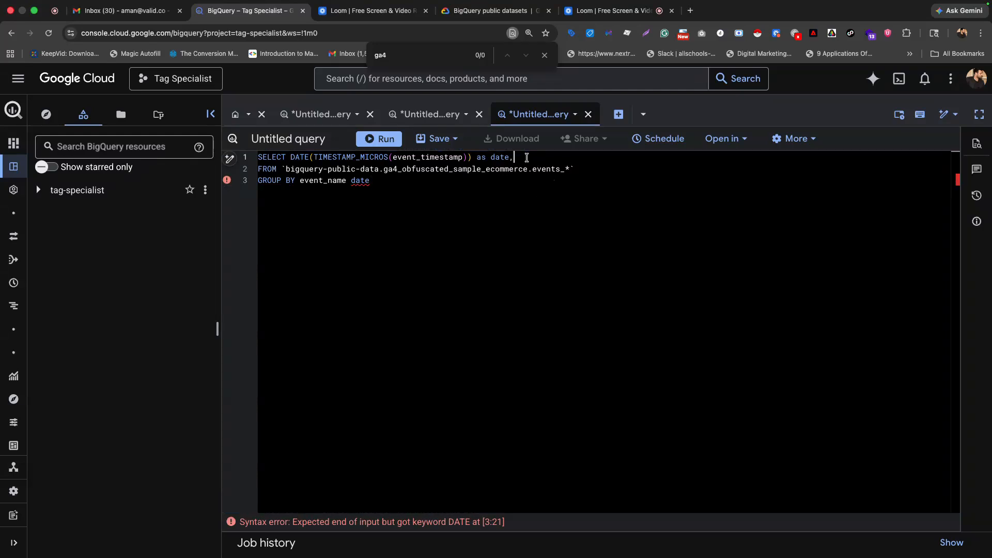
text(CI)
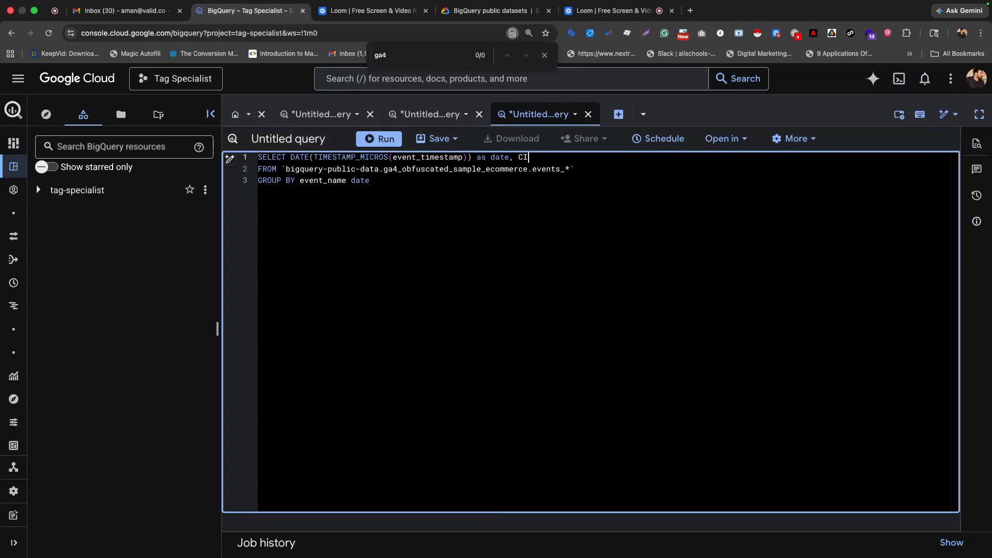
key(BackSpace)
text(OUNT)
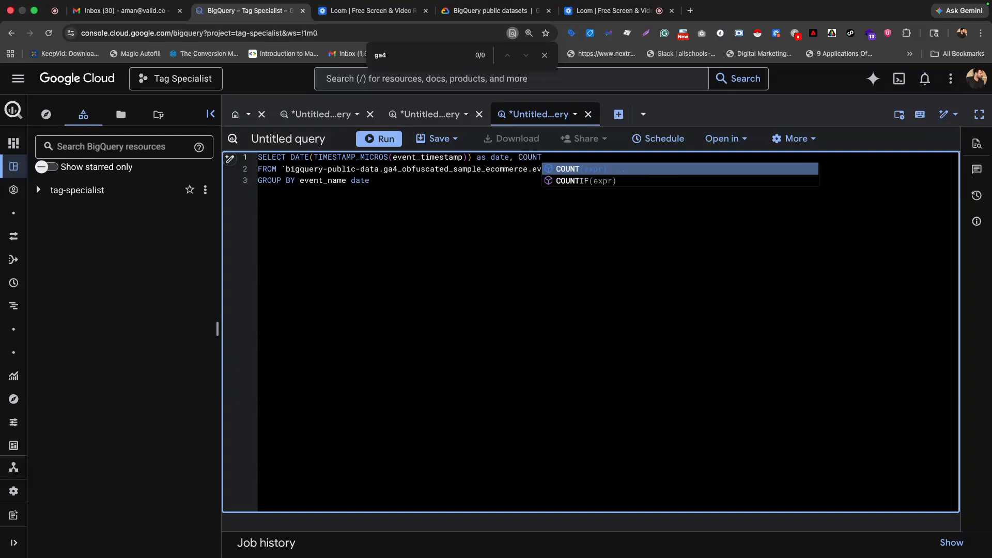
text(()
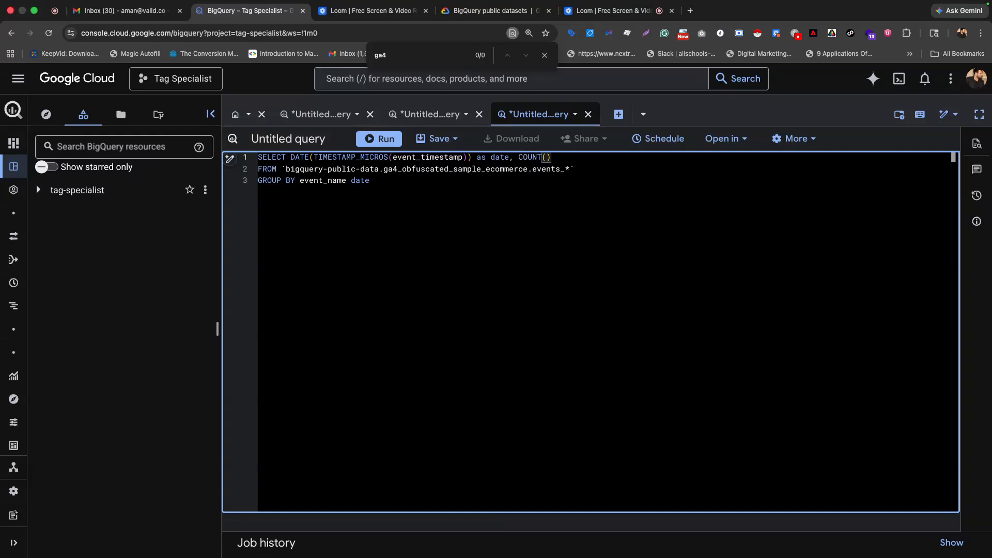
text(DUSTUB)
key(BackSpace)
key(BackSpace)
key(BackSpace)
text(ISI)
text(TINCT)
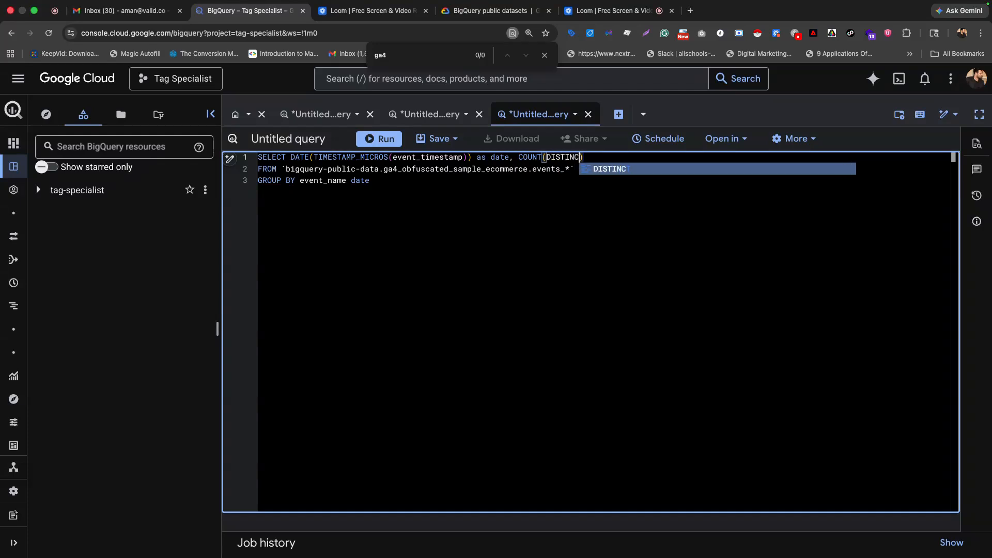
- Look through the columns of the transaction_id query's results for user_pseudo_id and select a value in that column
click(416, 115)
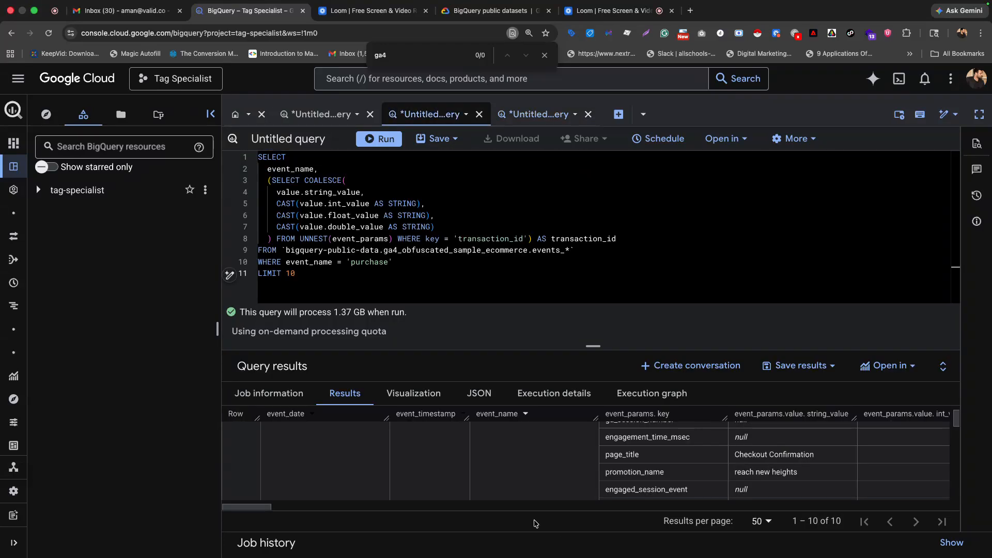
drag(272, 509, 612, 511)
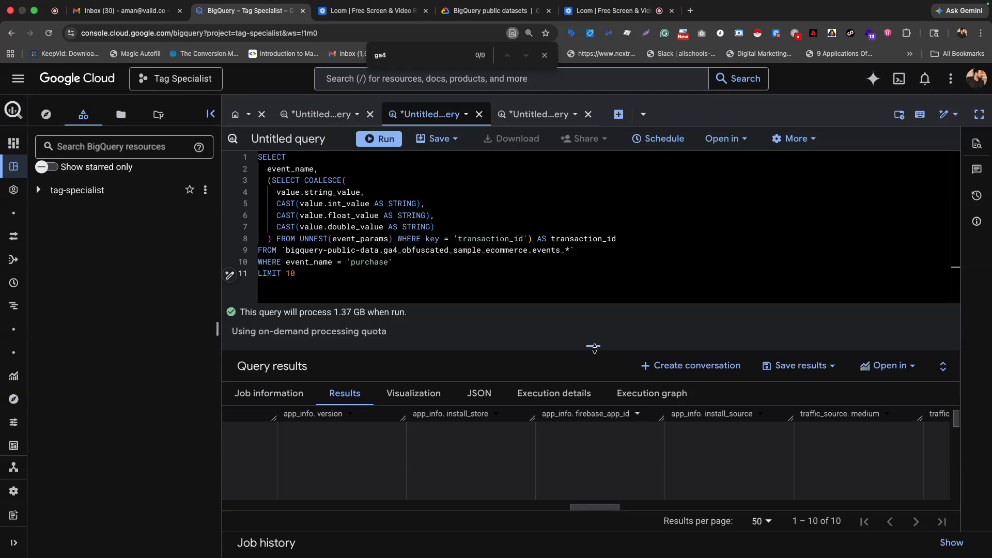
drag(593, 347, 594, 289)
drag(595, 508, 327, 511)
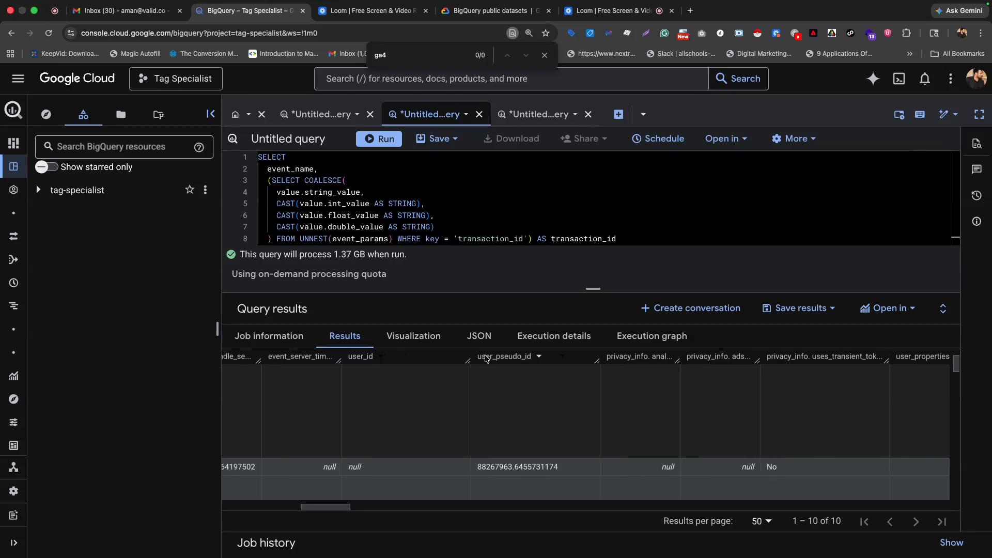
double_click(508, 468)
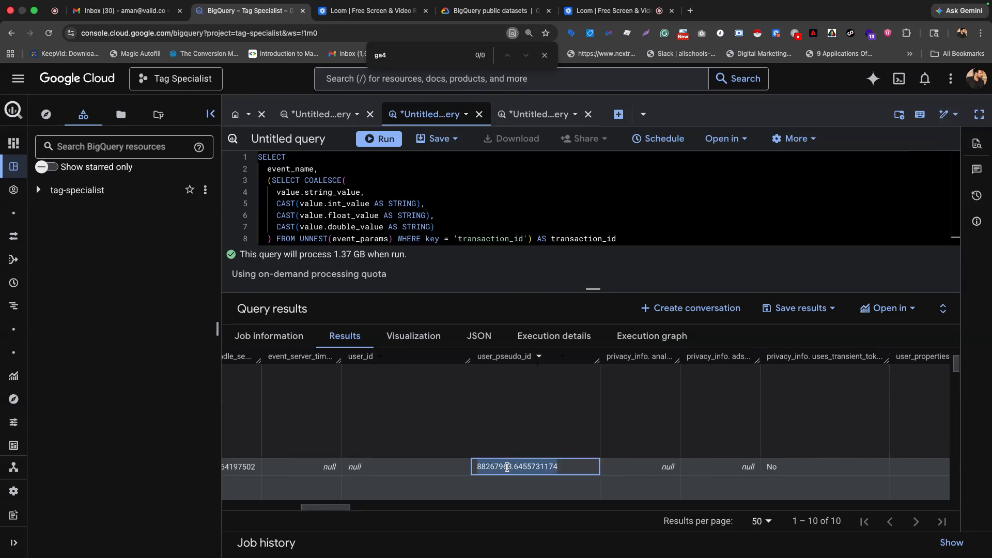
- Search Google for user pseudo id ga4 in a new browser tab
click(691, 10)
text(user)
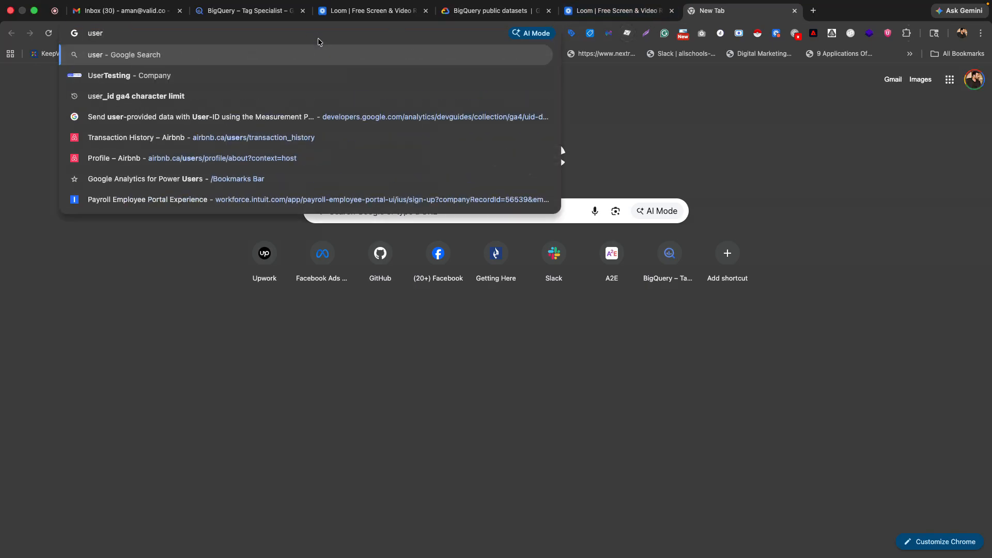
text( pesudo id)
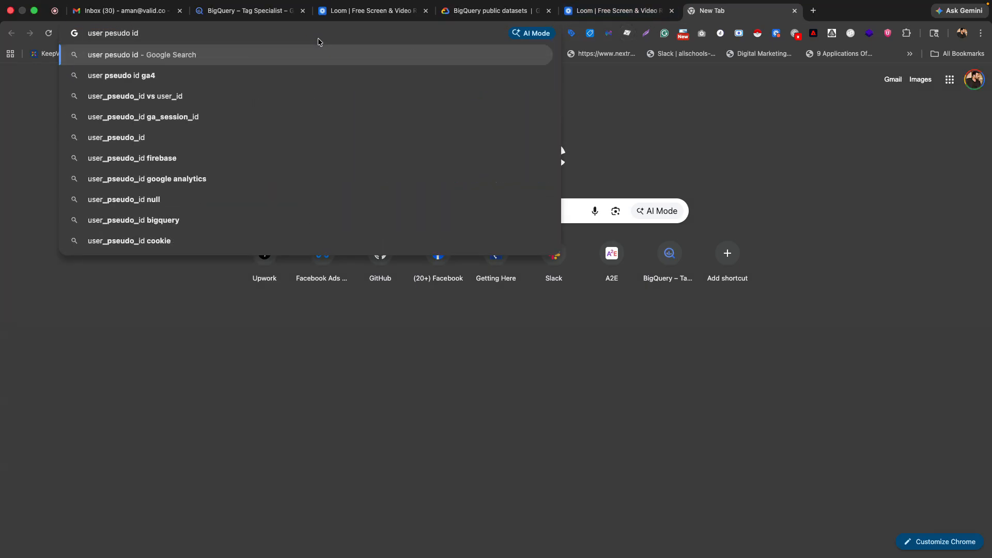
key(Down)
key(Return)
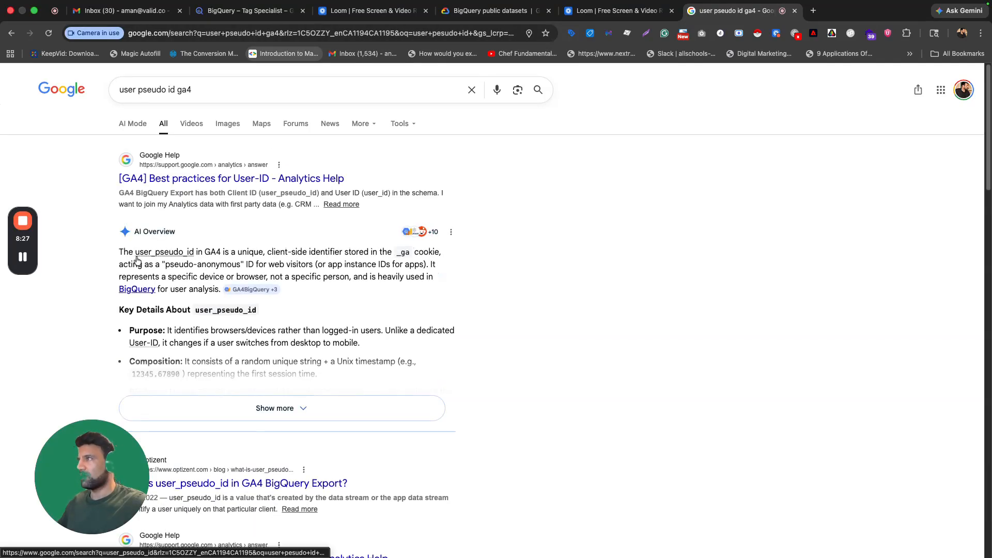
- Read the expanded AI Overview on user_pseudo_id, covering its purpose, composition and difference from User-ID
drag(204, 251, 444, 266)
drag(232, 265, 420, 277)
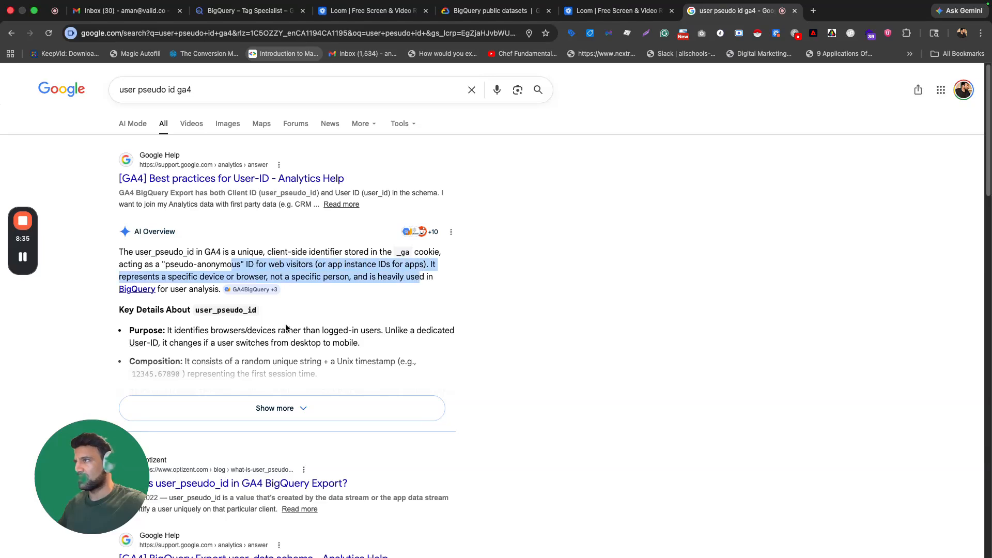
click(275, 408)
drag(361, 344, 154, 330)
scroll(203, 335, down, 3)
drag(181, 284, 334, 296)
scroll(227, 290, down, 2)
scroll(226, 290, down, 3)
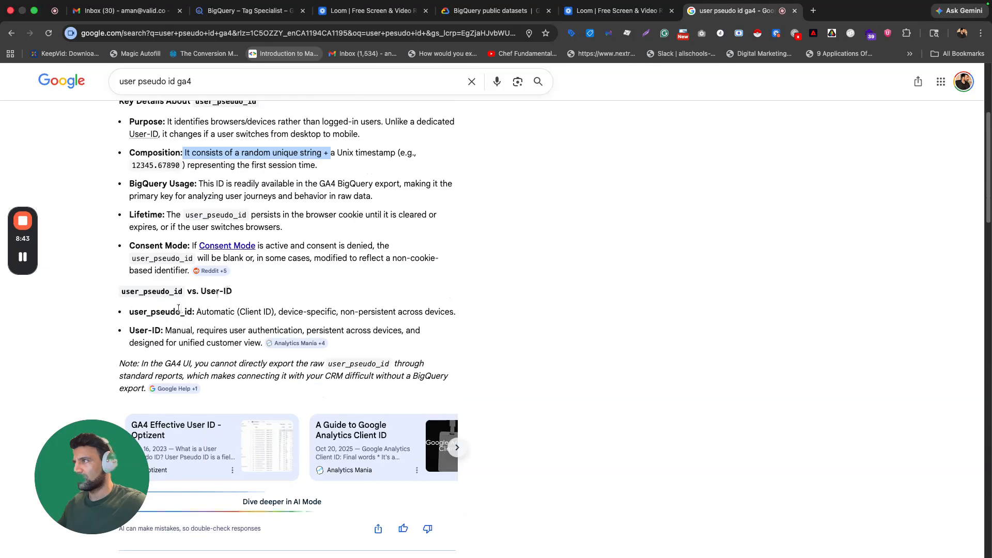
drag(200, 312, 460, 306)
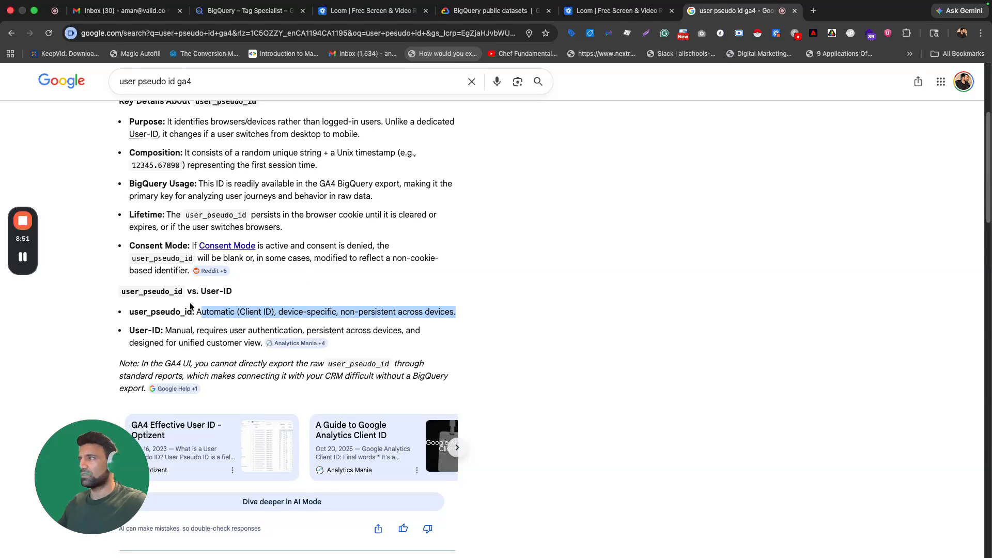
scroll(207, 310, down, 10)
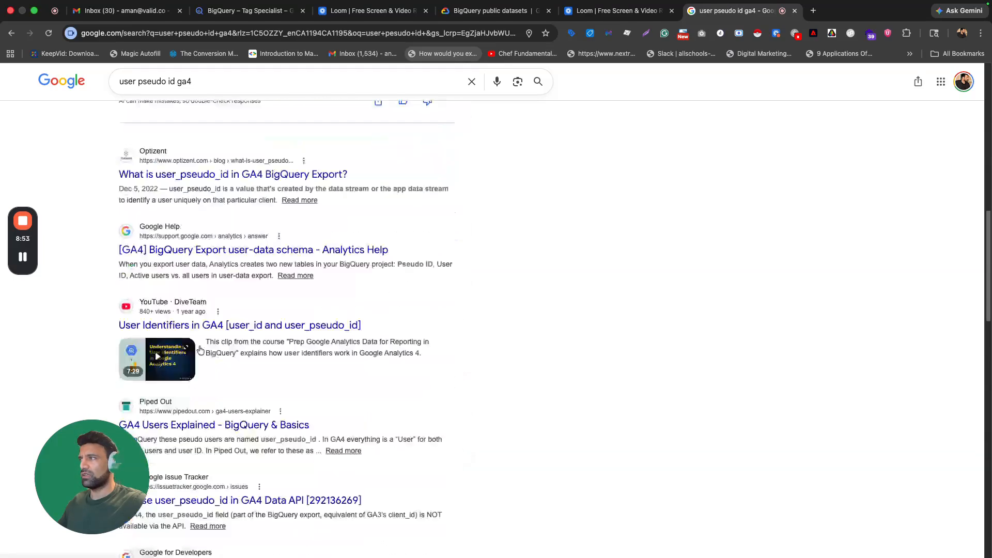
- Return to the new query in BigQuery, complete the expression as COUNT(DISTINCT user_pseudo_id) and alias it as users
click(480, 11)
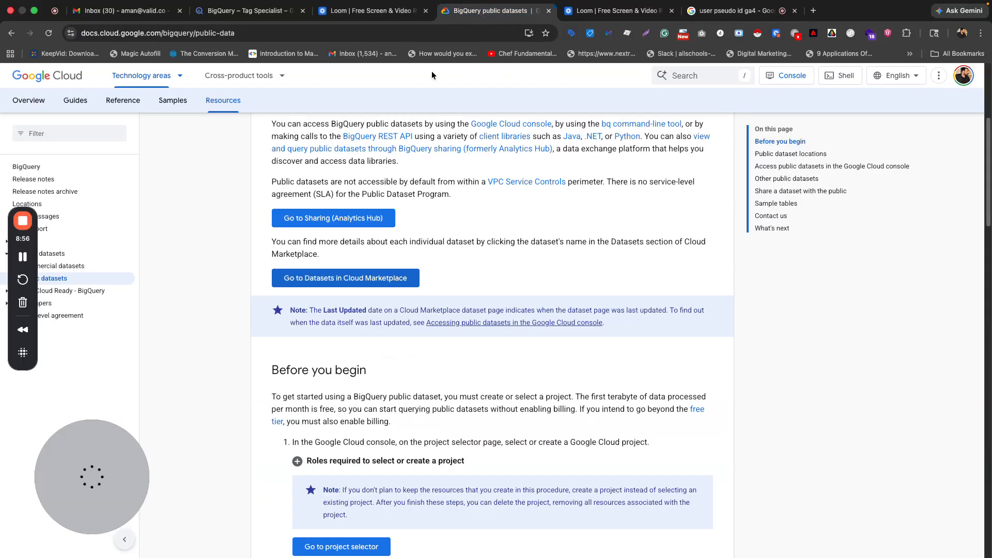
click(372, 11)
click(251, 10)
scroll(496, 189, down, 1)
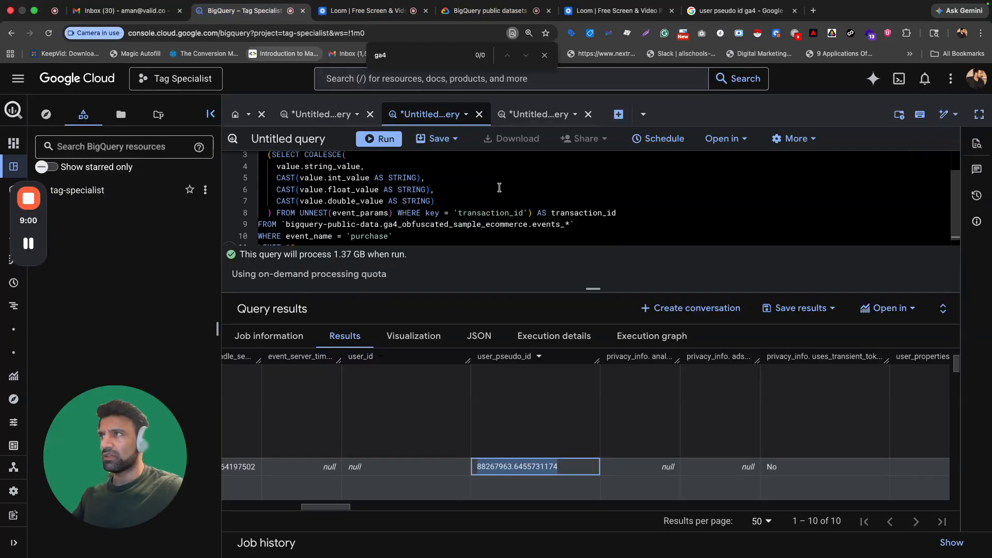
click(532, 115)
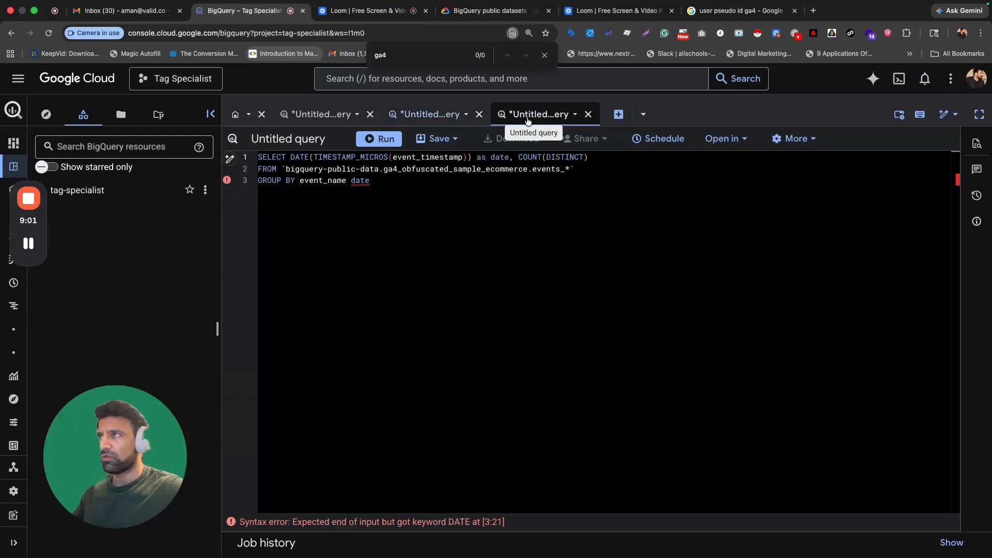
click(391, 189)
click(587, 157)
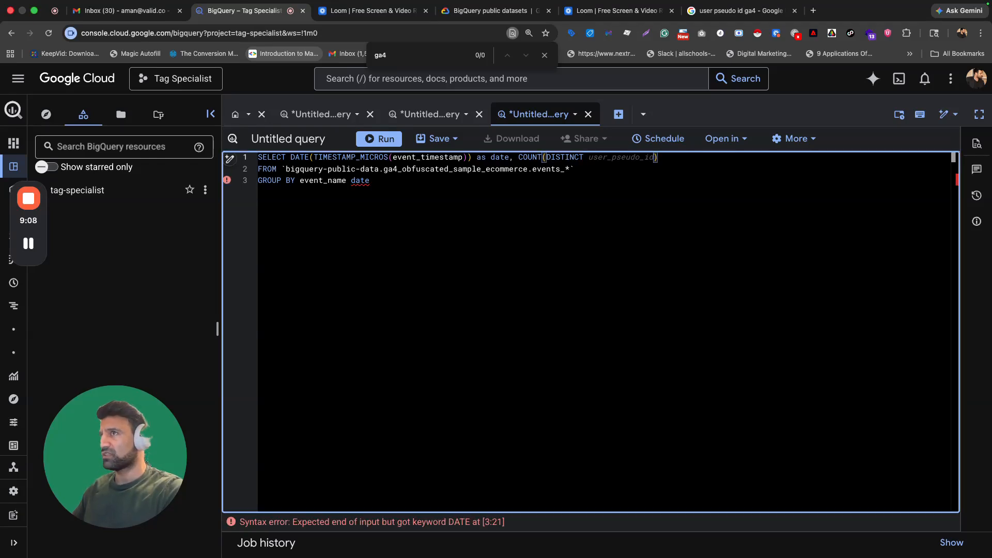
text(user)
key(Tab)
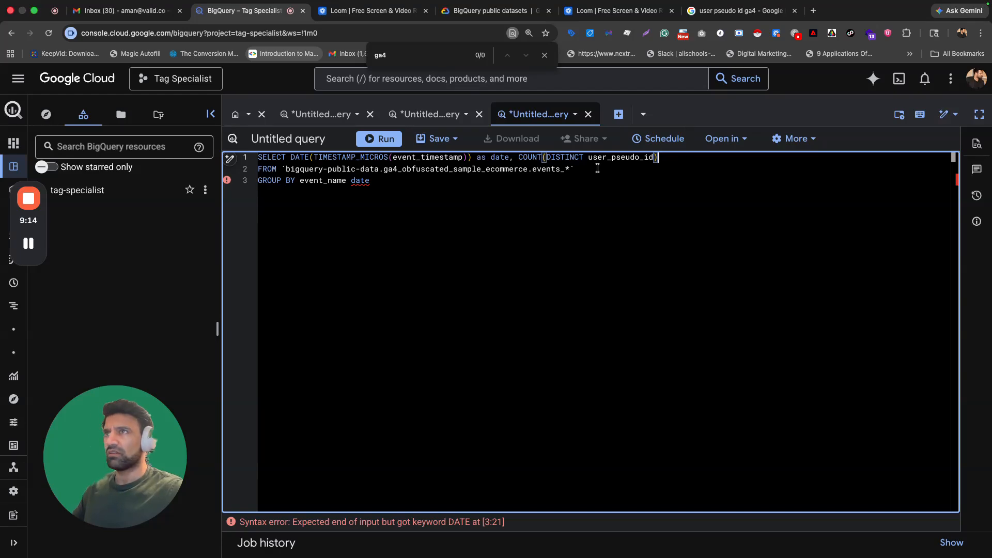
text(as users)
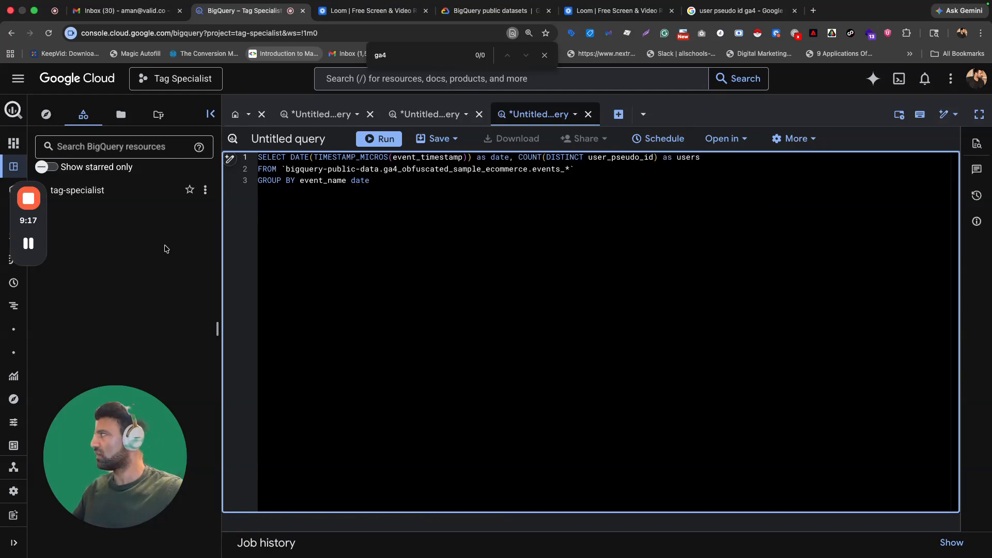
- Add an ORDER BY date line at the end and remove event_name from the GROUP BY line
click(374, 182)
key(Return)
text(ORDER)
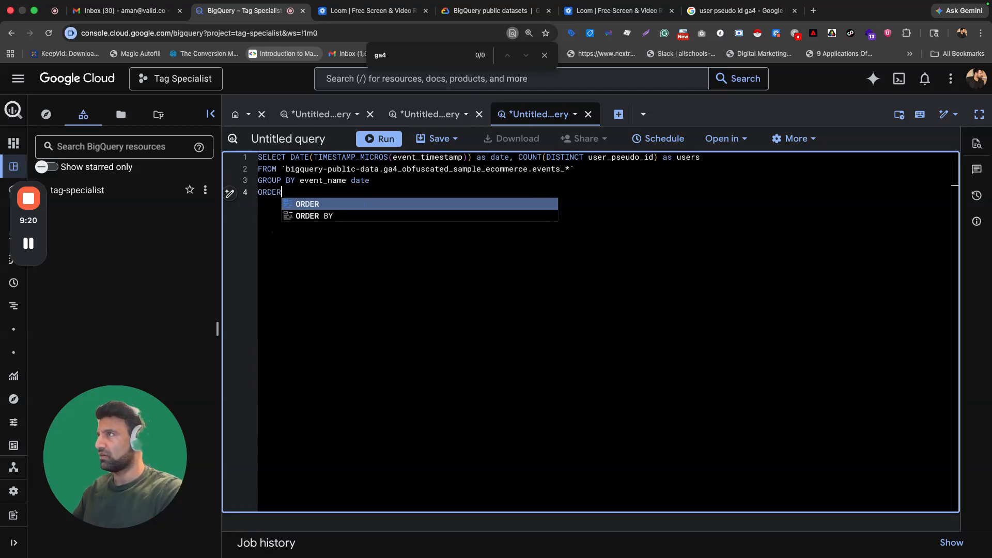
text( BY date)
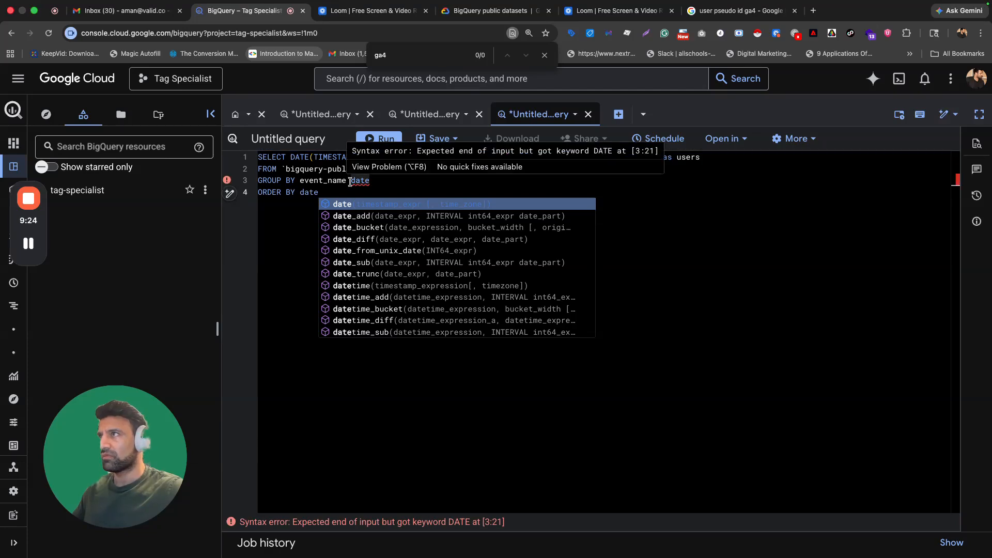
drag(351, 181, 297, 180)
key(BackSpace)
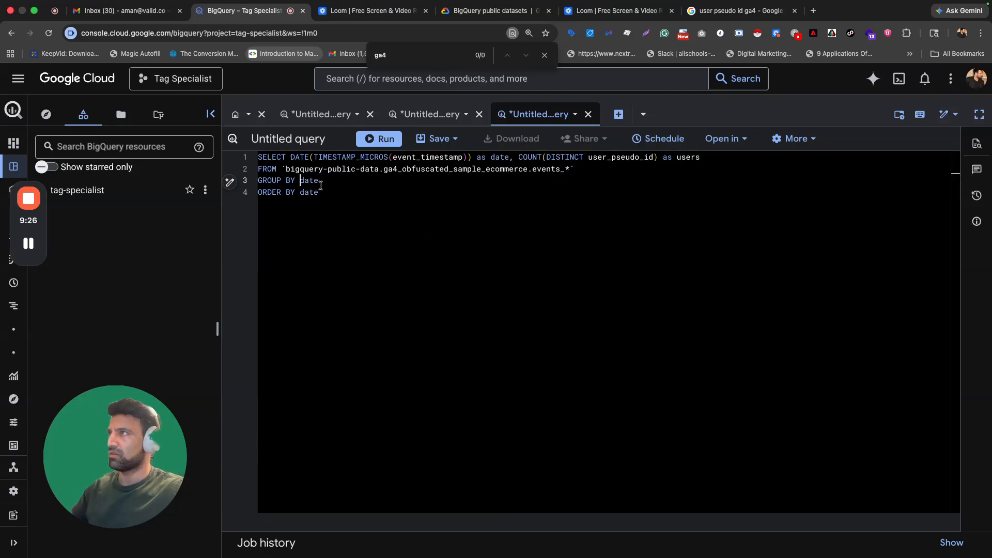
- Run the users-by-date query and display its results as a chart
click(380, 141)
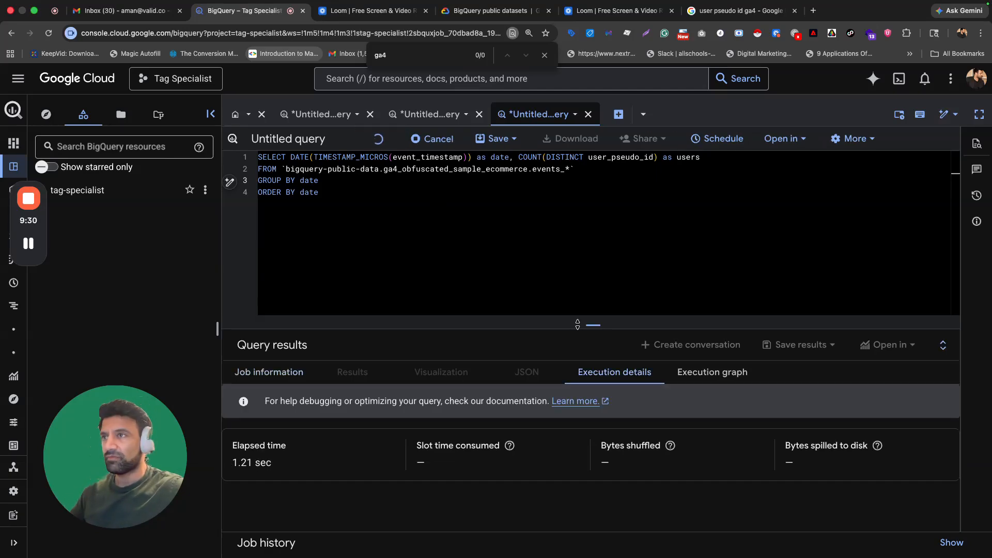
drag(580, 325, 557, 230)
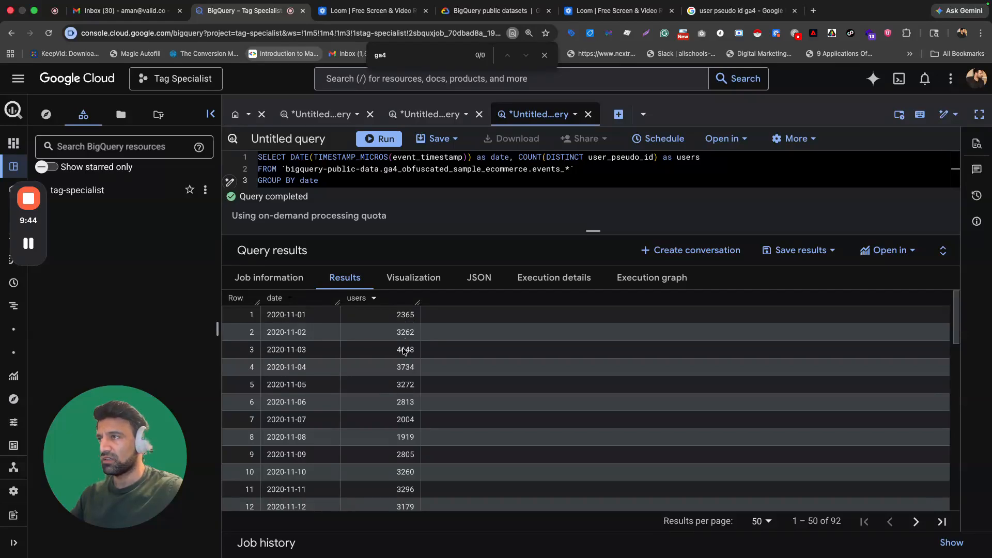
scroll(398, 403, down, 10)
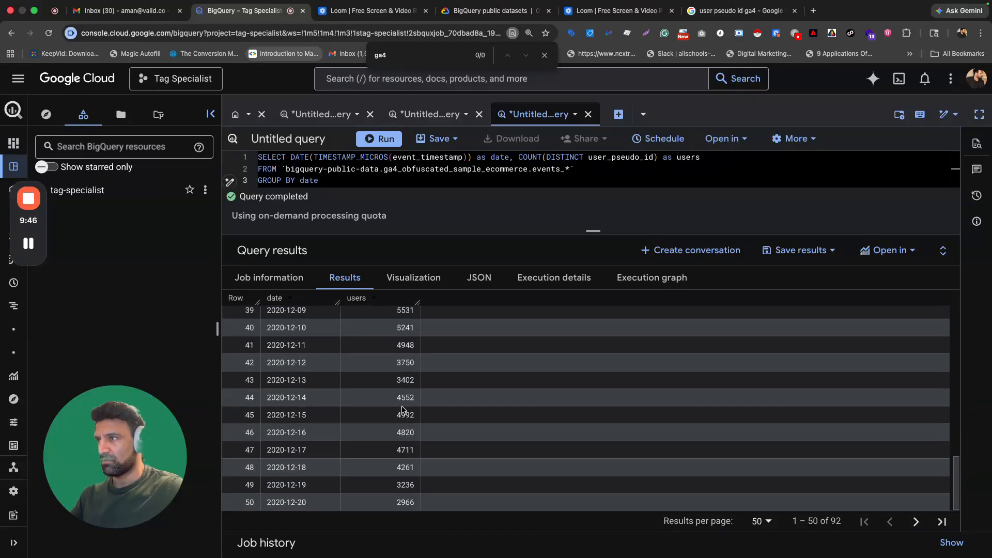
click(412, 279)
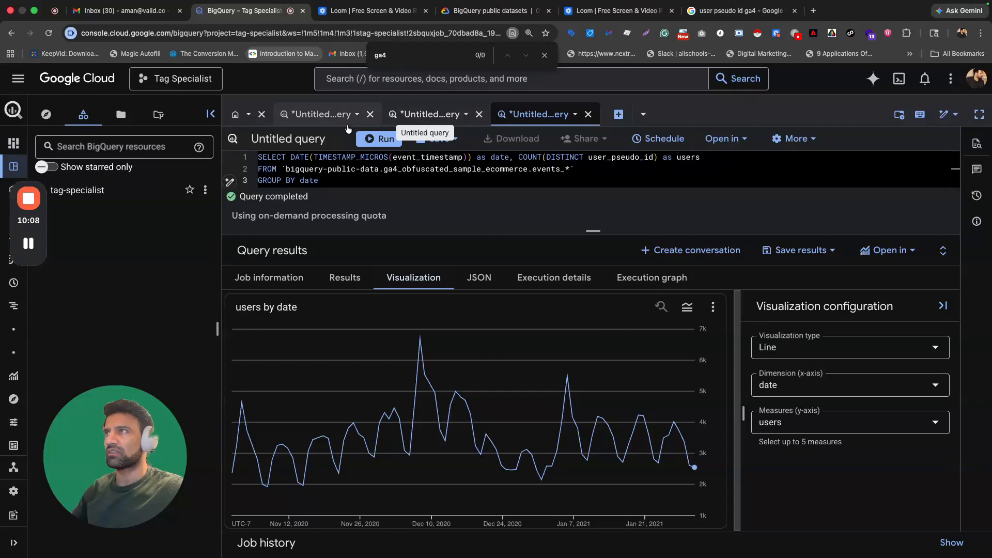
- Look through the transaction_id query's results for the traffic_source medium, name and source columns
click(321, 116)
click(406, 115)
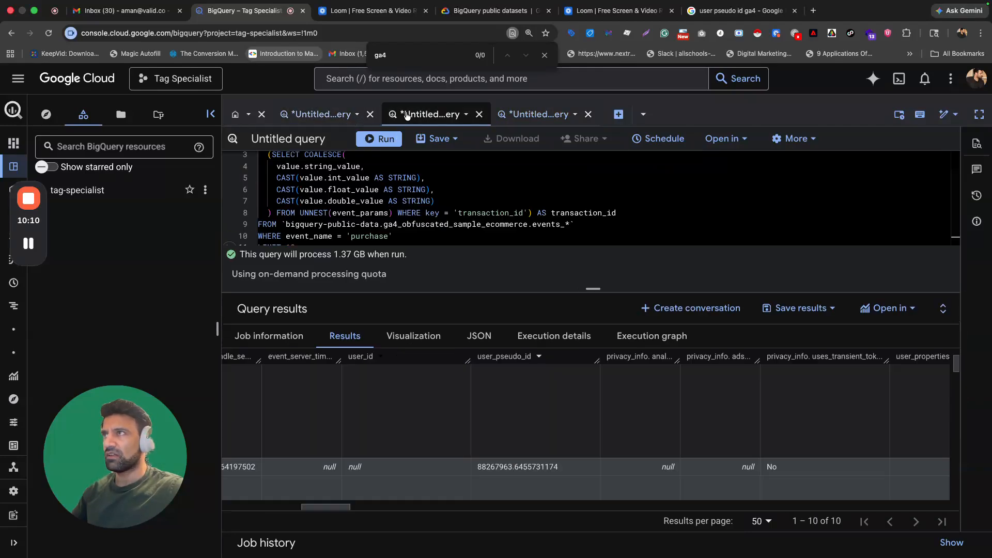
drag(326, 509, 603, 510)
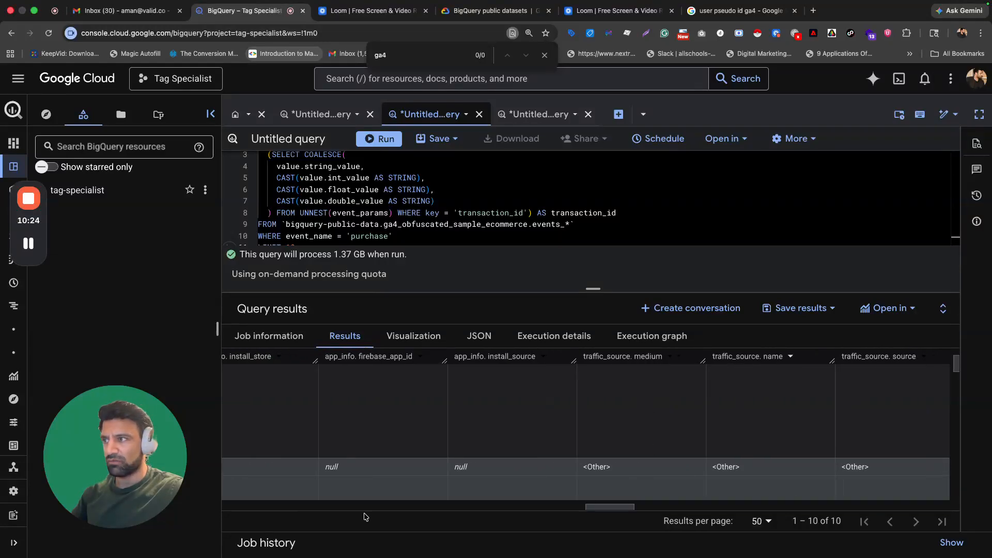
drag(594, 510, 600, 510)
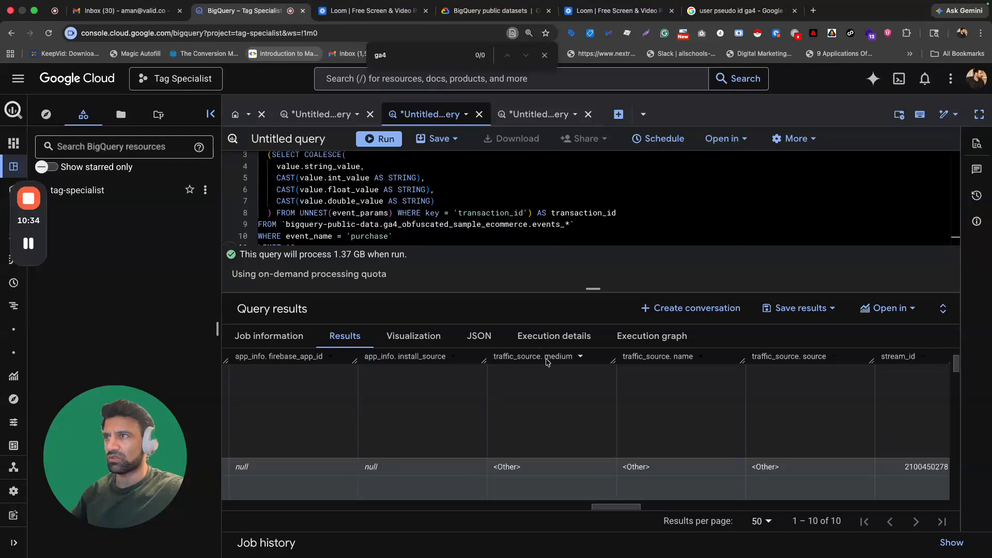
- Copy the entire users-by-date query into a new query tab
click(532, 118)
click(349, 176)
key(ctrl+a)
key(ctrl+c)
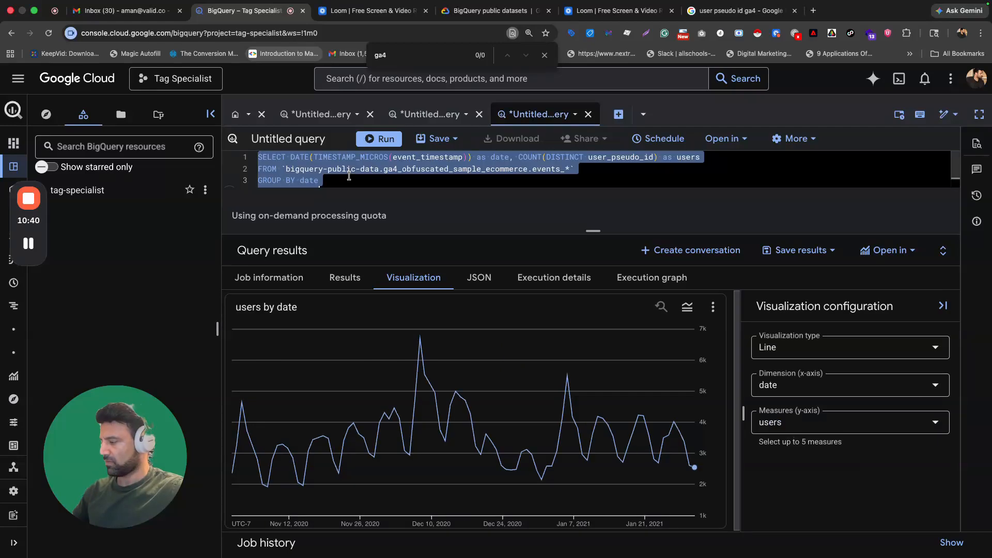
click(618, 114)
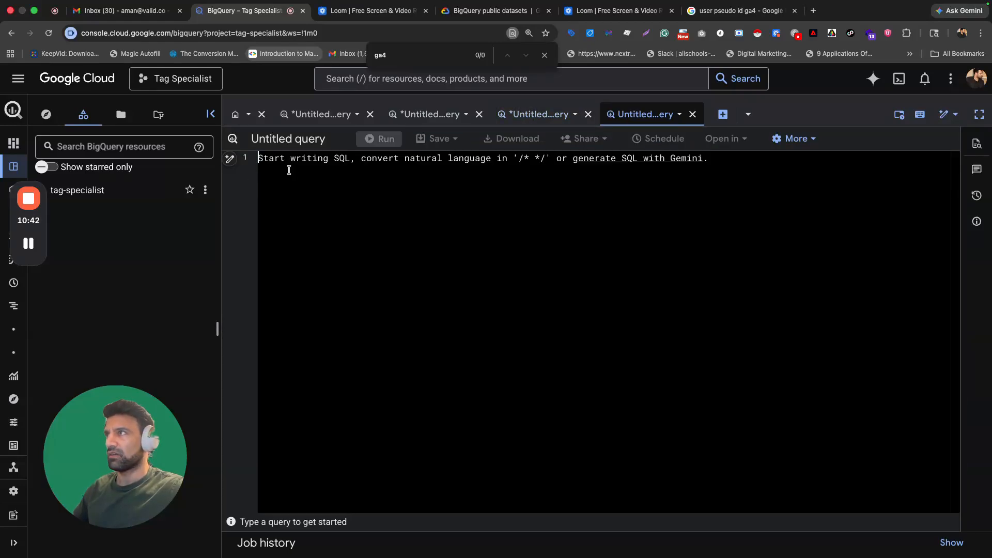
key(ctrl+v)
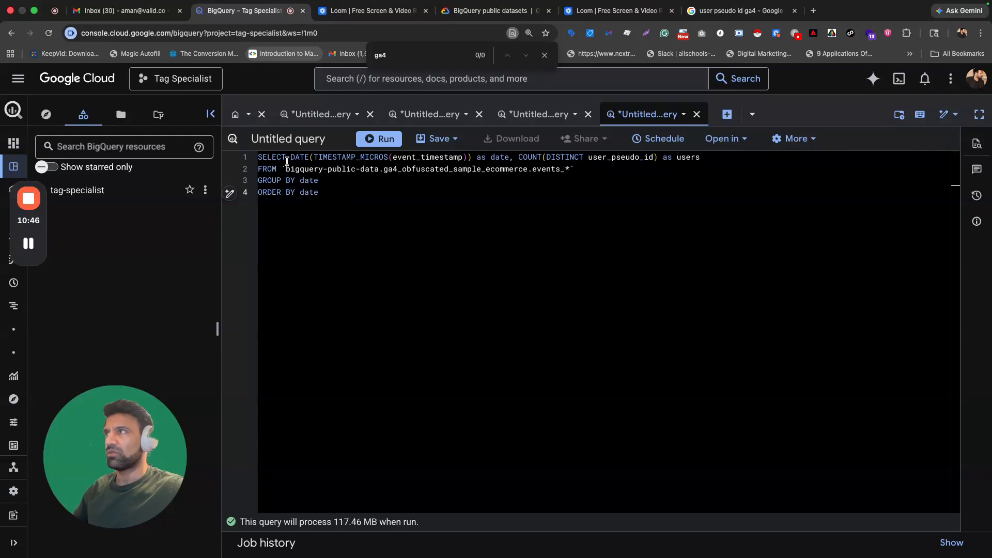
- Clear the date and users fields from the SELECT line and delete the GROUP BY and ORDER BY lines
drag(290, 157, 705, 158)
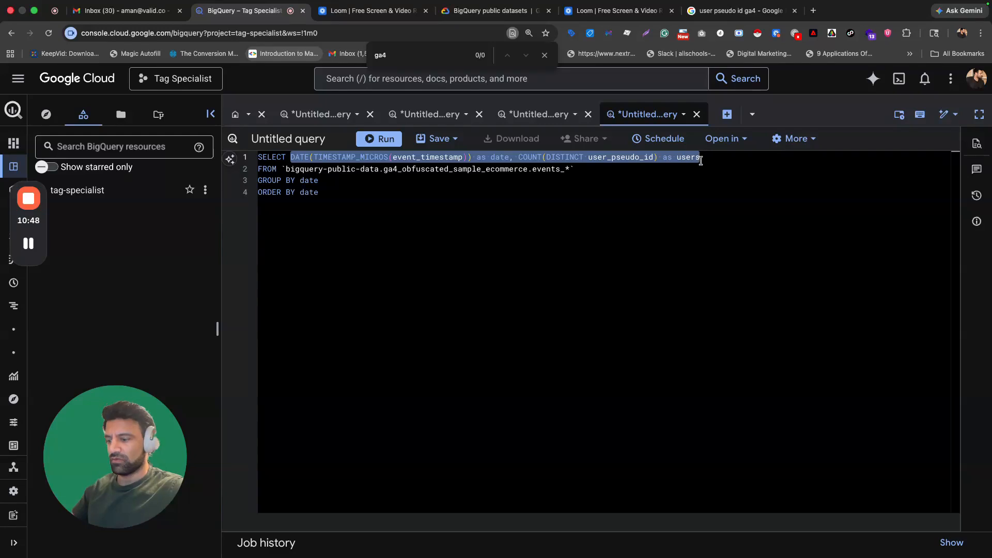
key(BackSpace)
drag(329, 195, 261, 181)
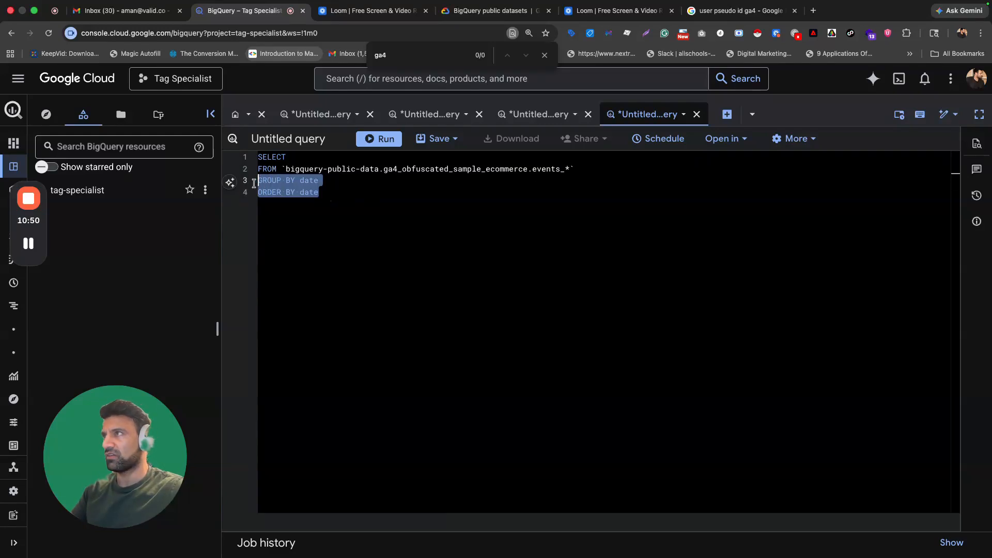
key(BackSpace)
- Enter traffic_source.source and traffic_source.medium as the fields of the SELECT line
click(296, 159)
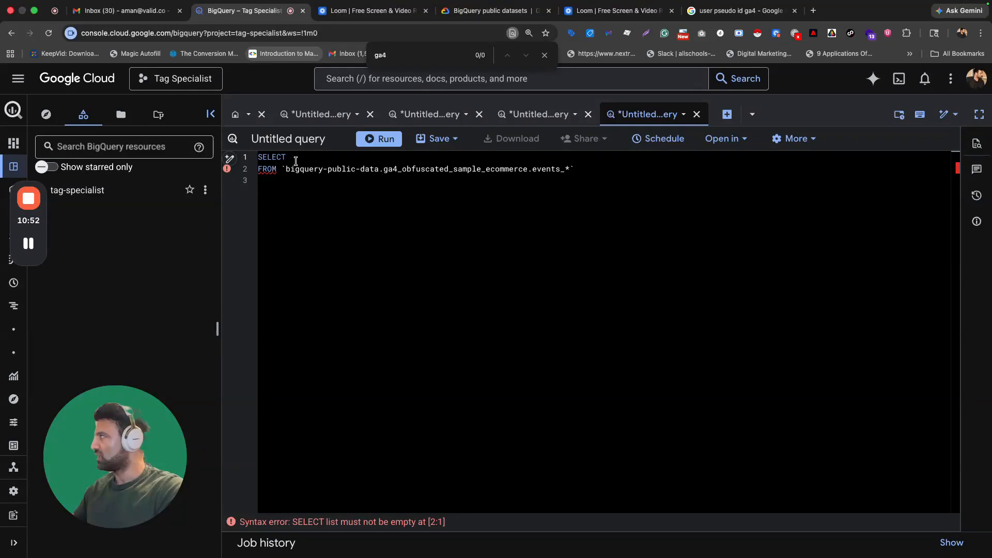
text(tra)
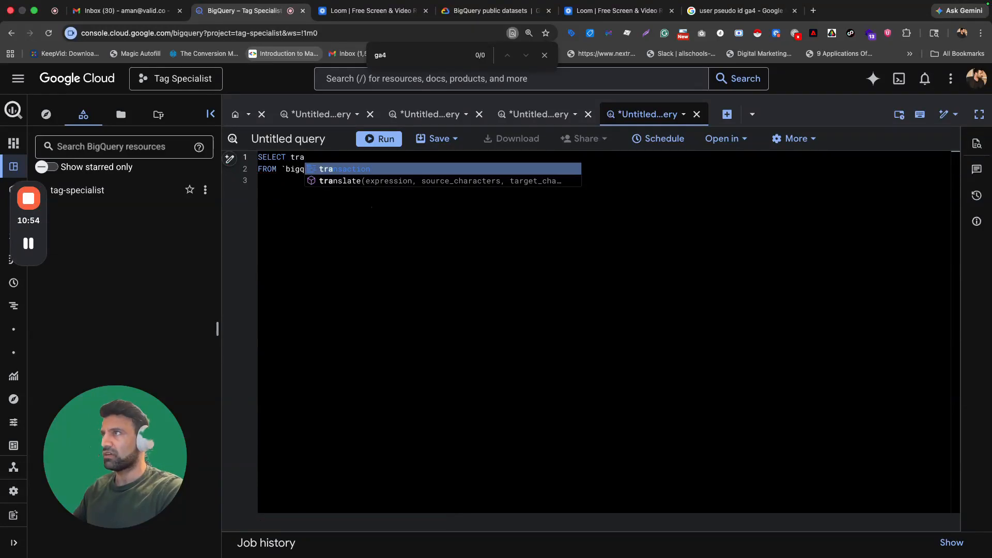
text(ffi)
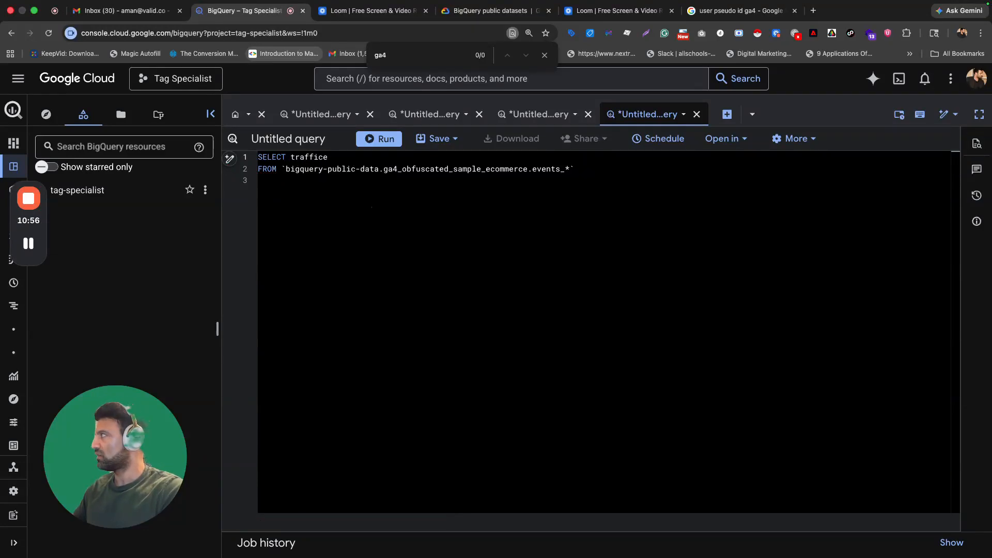
text(ce)
key(BackSpace)
text(_source.sourc)
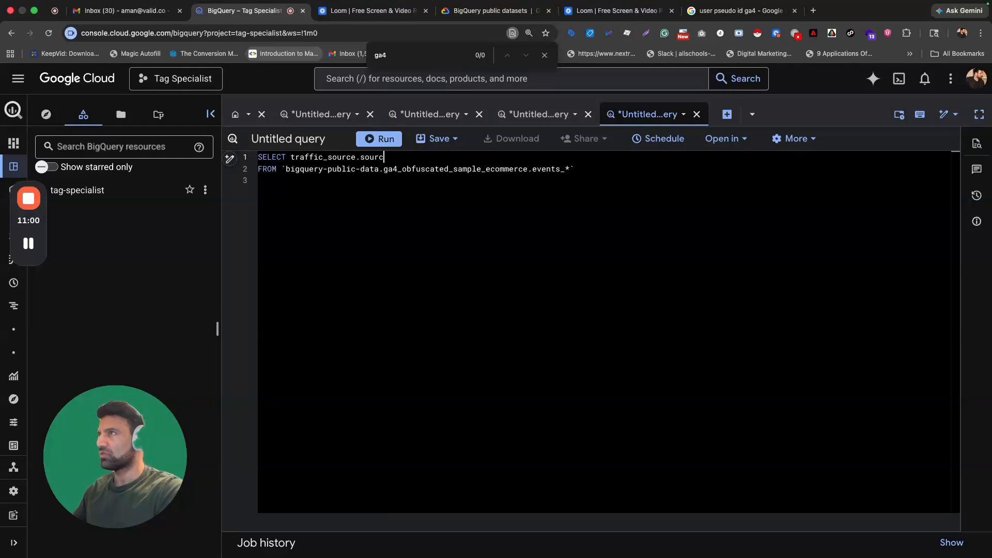
text(e, tr)
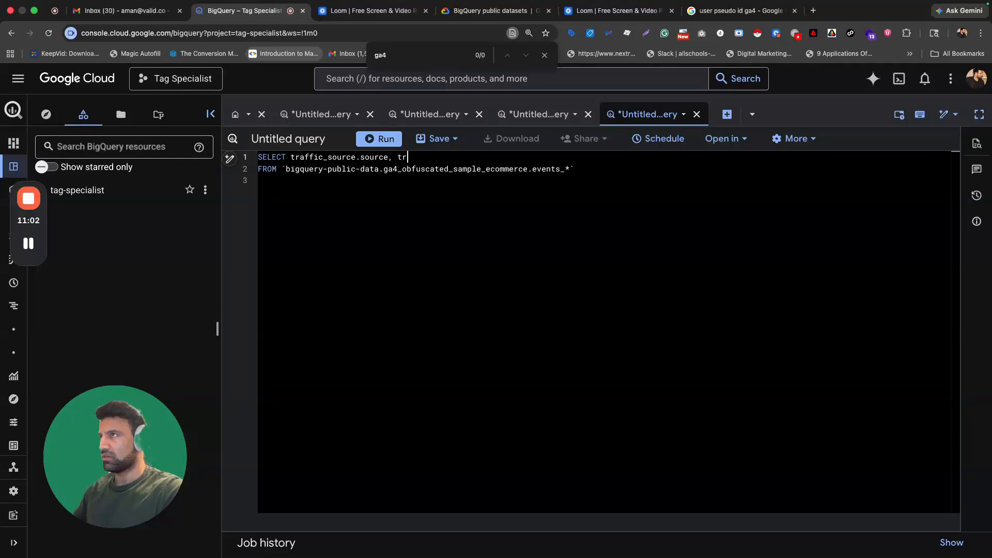
text(affic_source.nam)
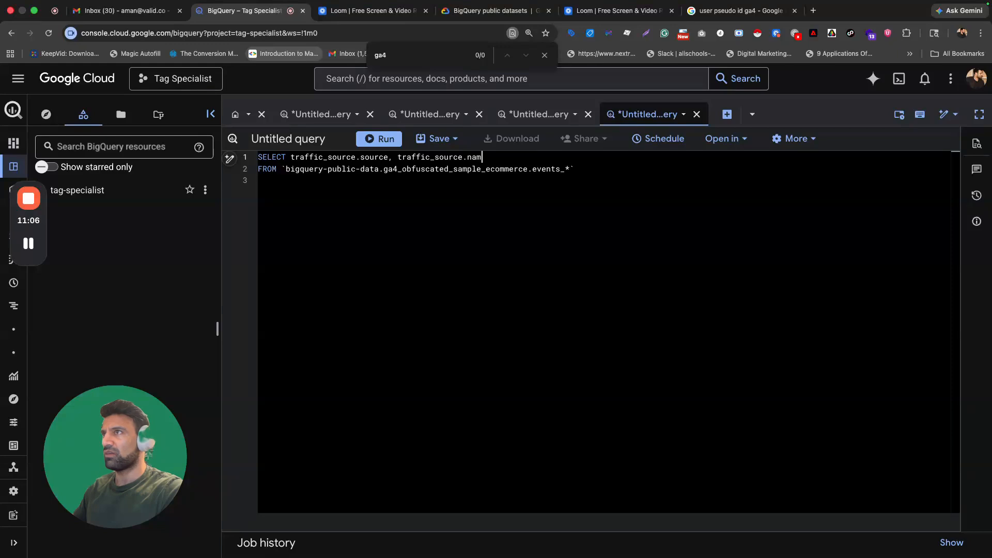
text(e)
key(BackSpace)
key(BackSpace)
key(BackSpace)
key(BackSpace)
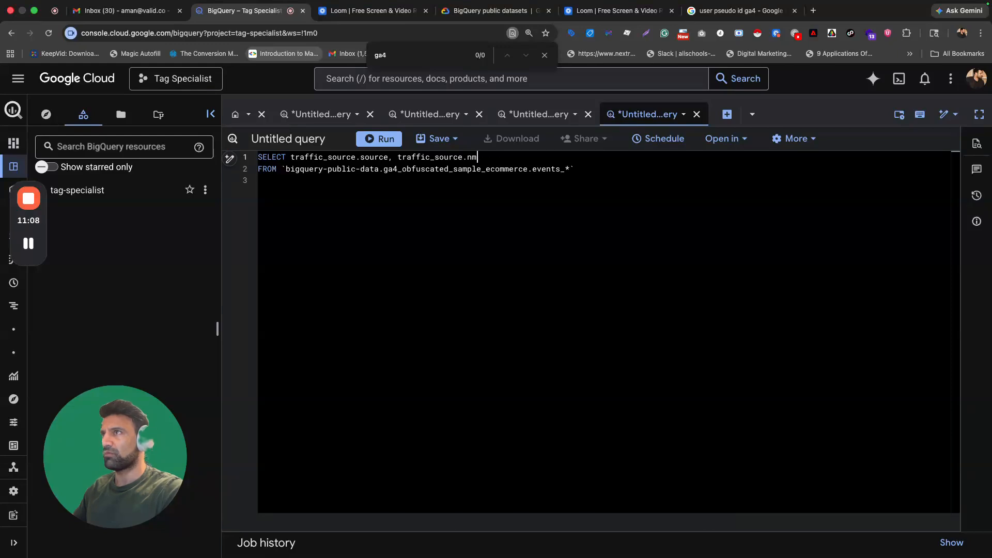
text(mediu)
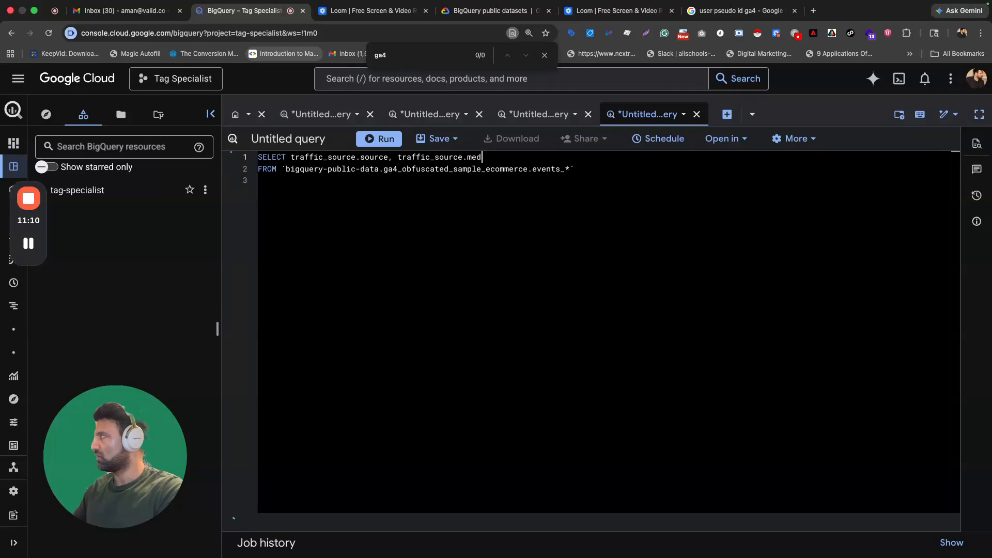
text(m)
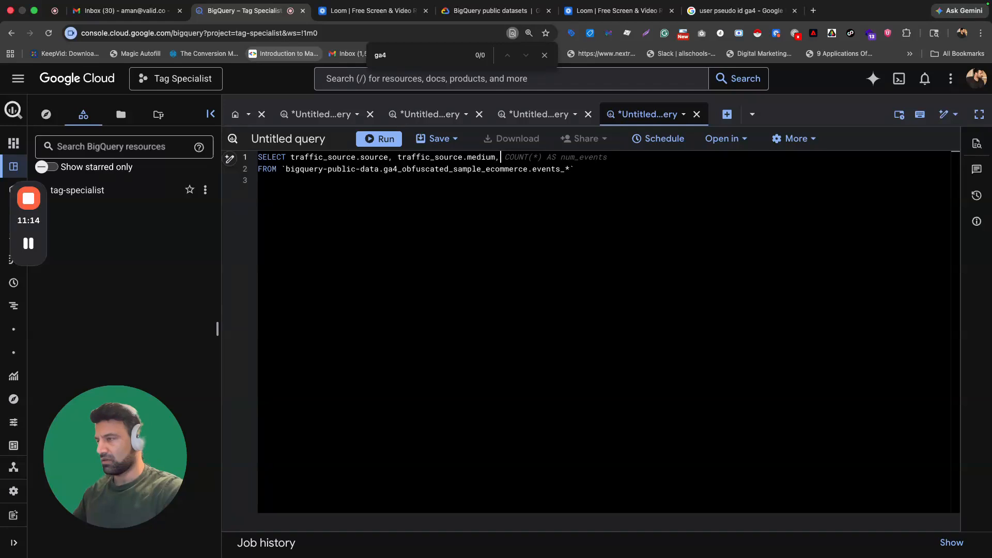
- Add ROUND(SUM(ecommerce.purchase_revenue),2) AS total_revenue as the third field of the SELECT line
text(, ROUND)
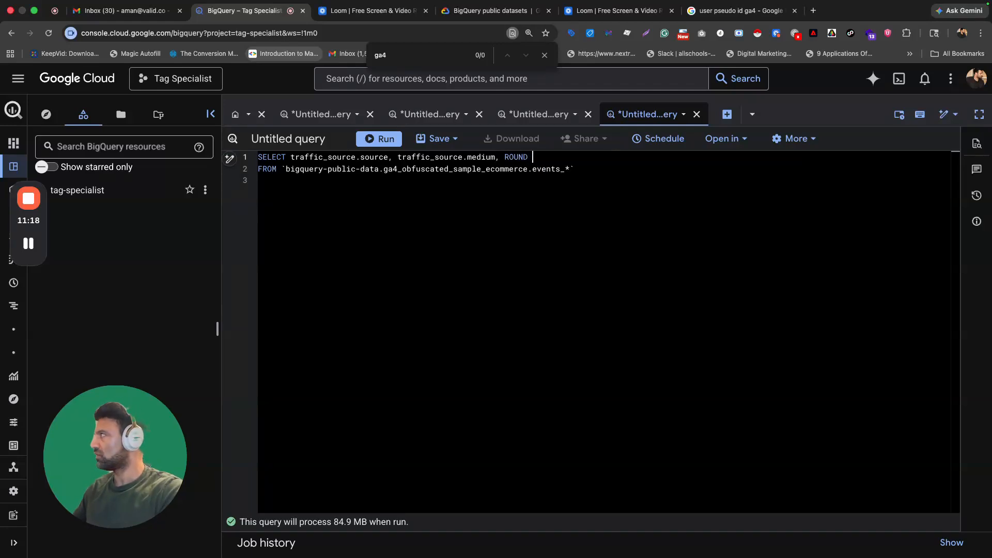
text(()
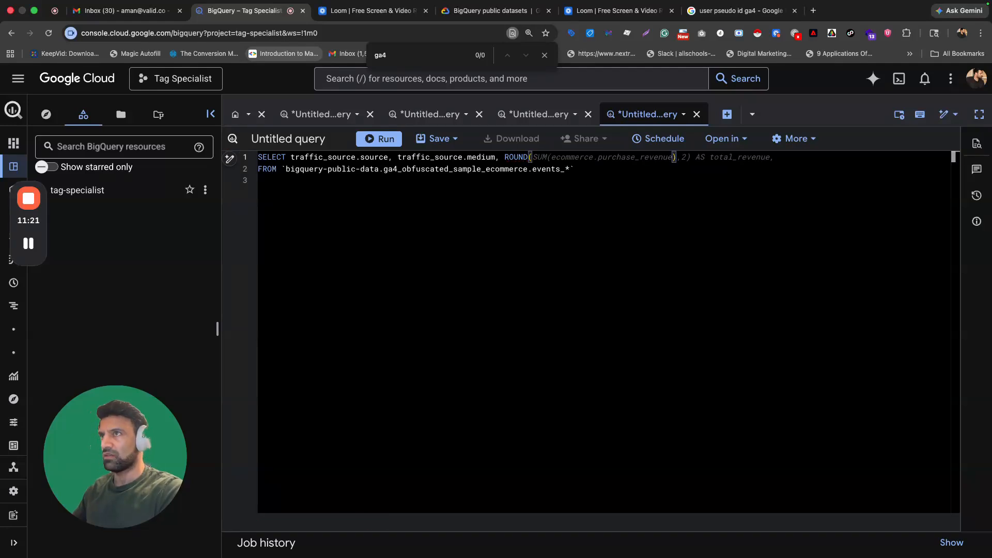
key(Tab)
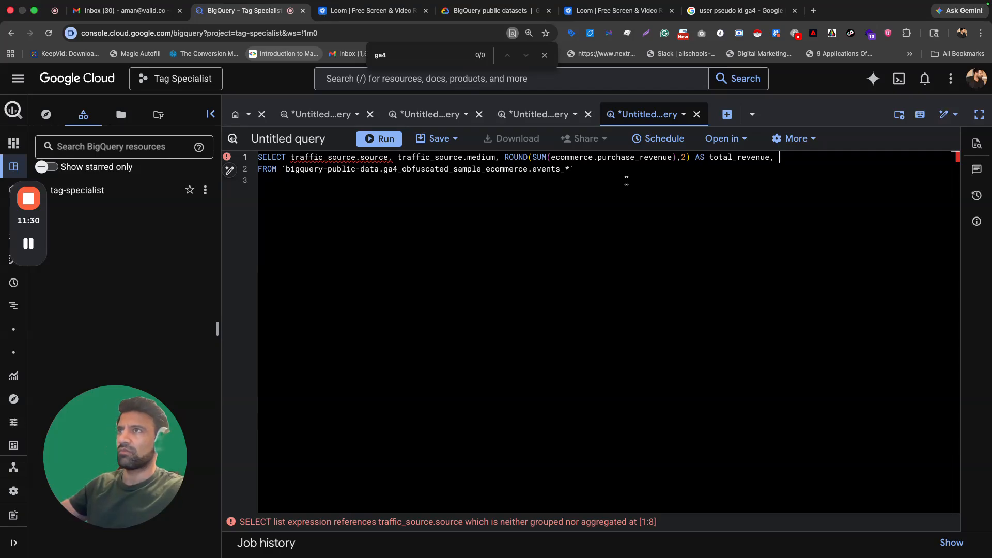
- Look through the transaction_id query's results for the ecommerce.purchase_revenue column, widening the ecommerce columns to read their full names
click(541, 115)
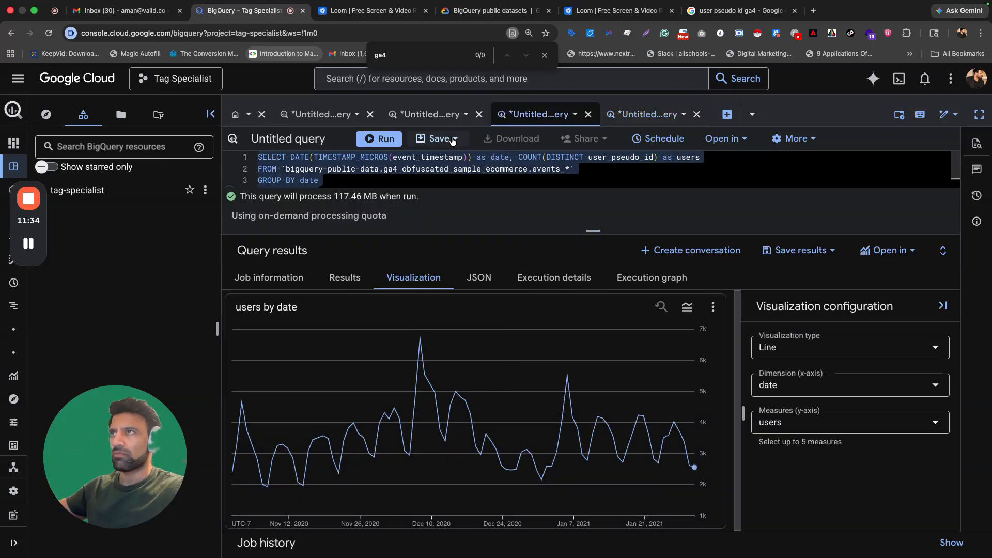
click(429, 115)
drag(604, 507, 703, 509)
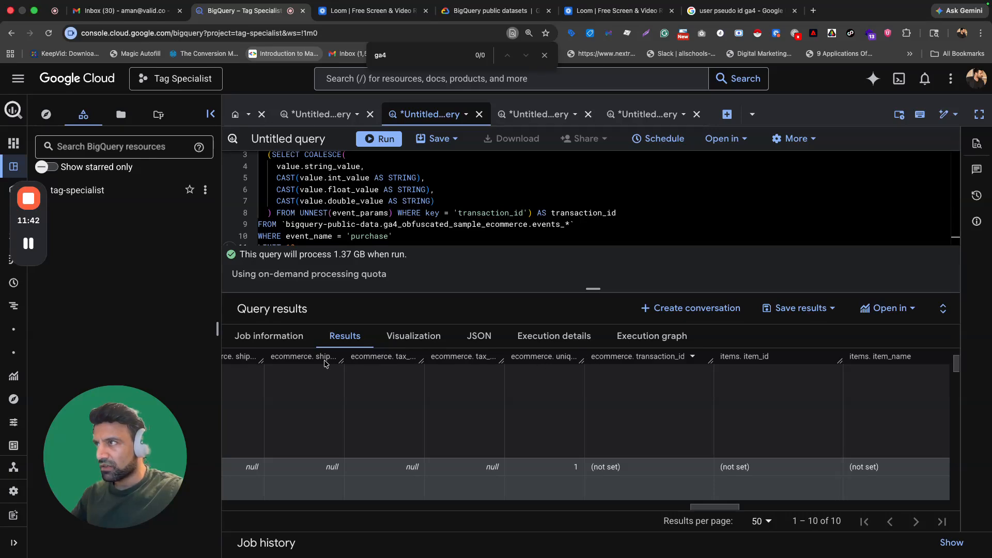
drag(718, 512, 674, 513)
drag(571, 359, 688, 360)
drag(491, 360, 610, 364)
mouse_move(665, 510)
mouse_down()
mouse_move(636, 509)
mouse_move(654, 512)
mouse_up()
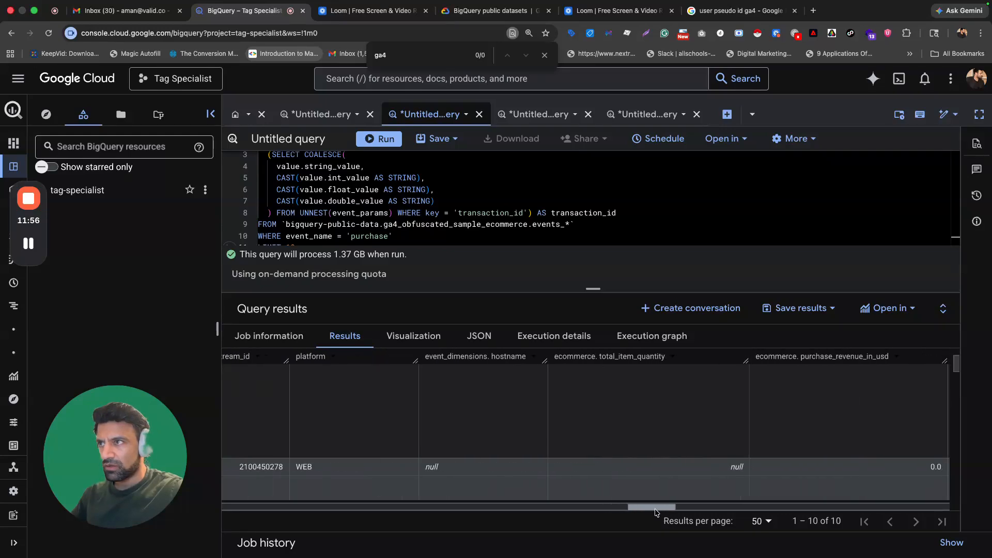
scroll(611, 400, right, 9)
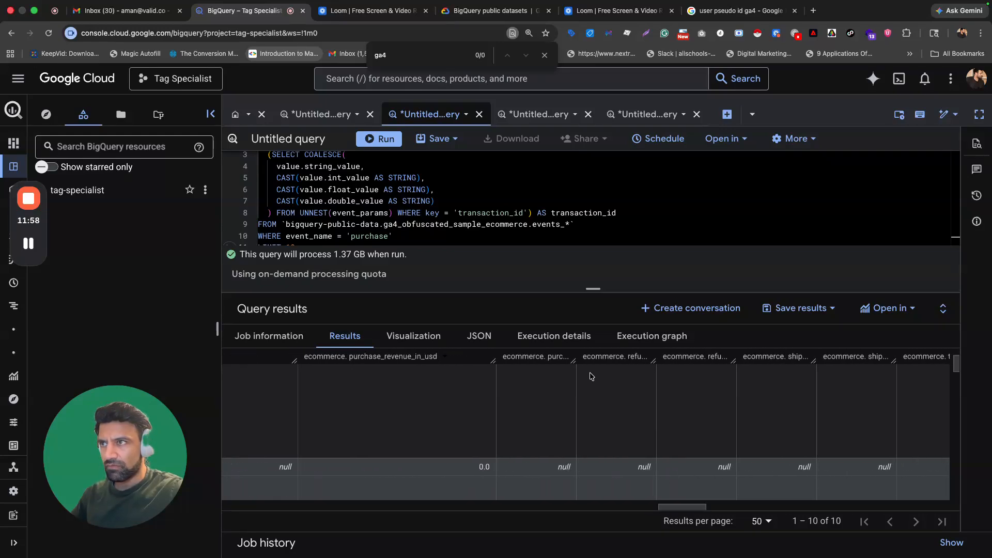
double_click(574, 360)
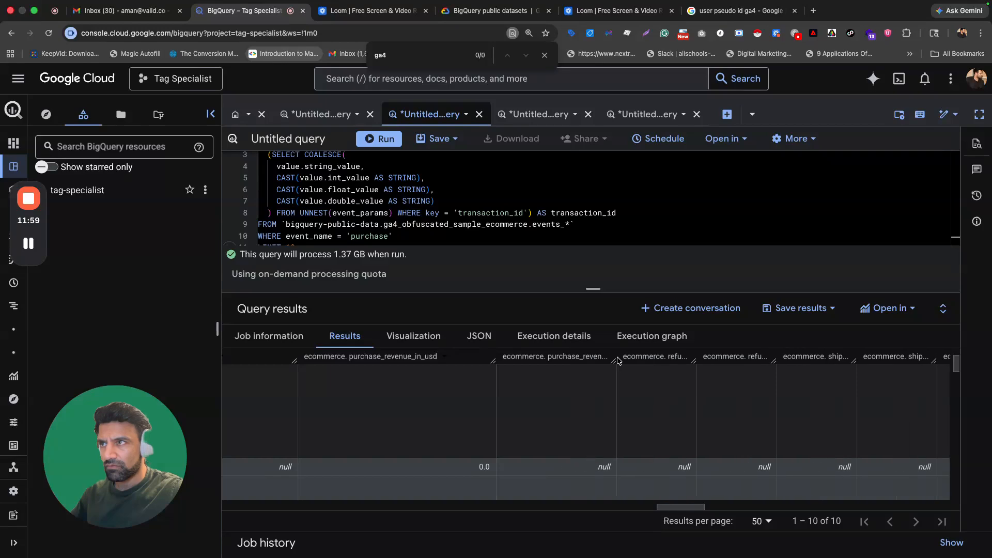
triple_click(560, 358)
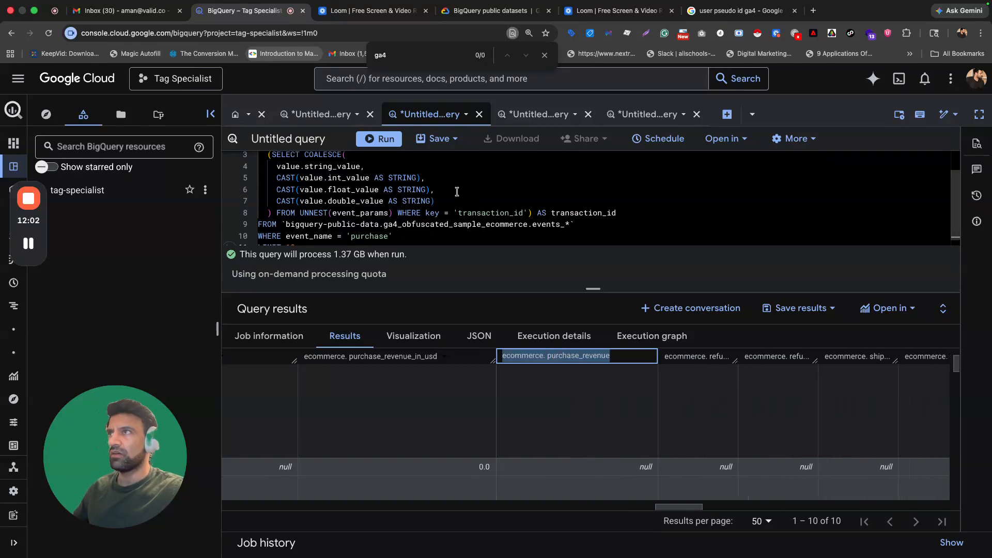
- Return to the traffic source revenue query and add the line WHERE event_name='purchase' below FROM
click(643, 114)
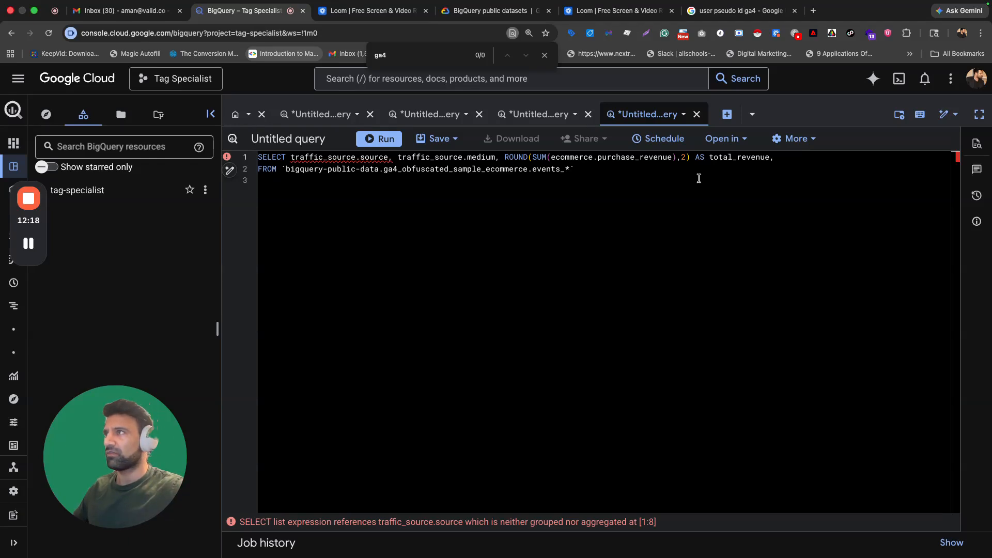
click(579, 173)
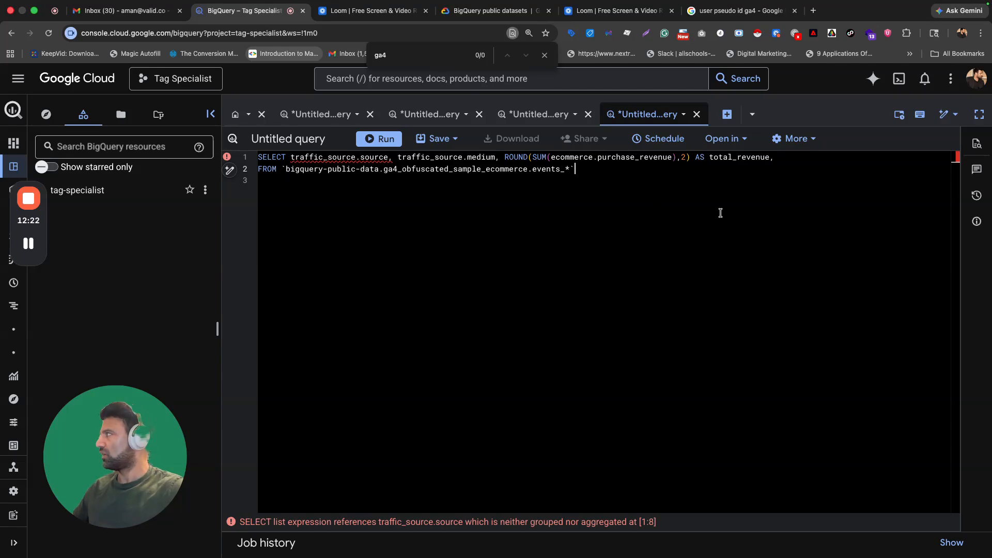
key(Return)
text(WHERE event_name)
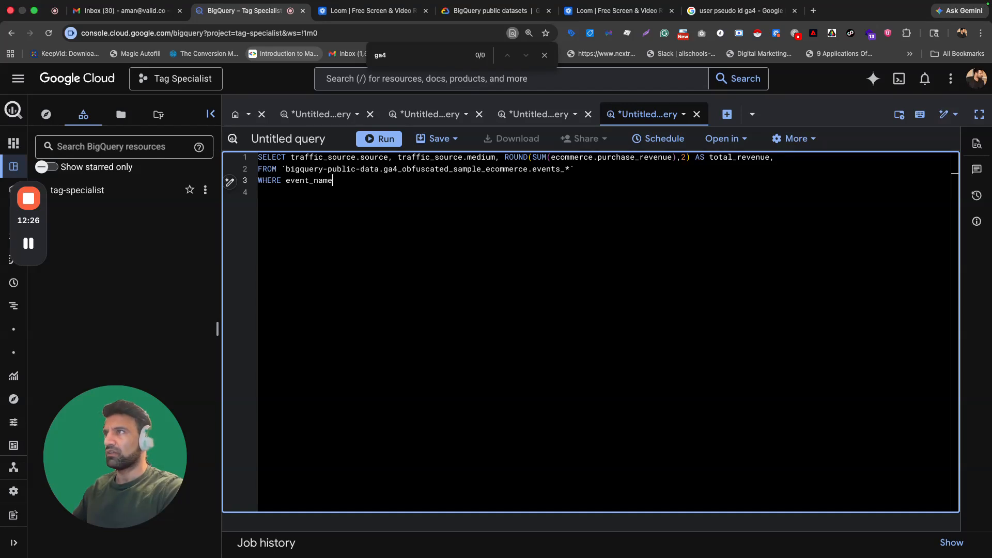
text(='purchsa)
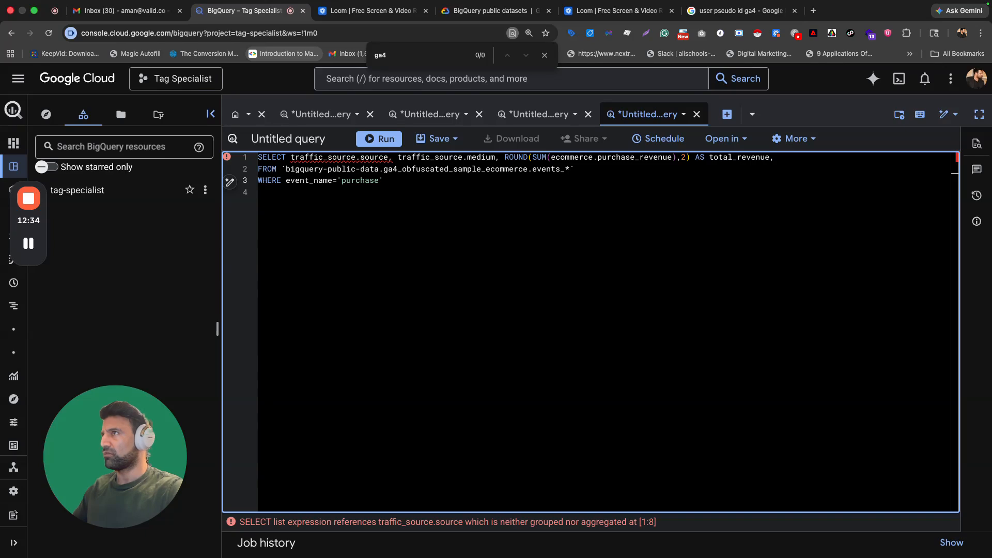
- Add a GROUP by 1, 2 line to group the revenue by source and medium
key(Return)
text(GROUP by)
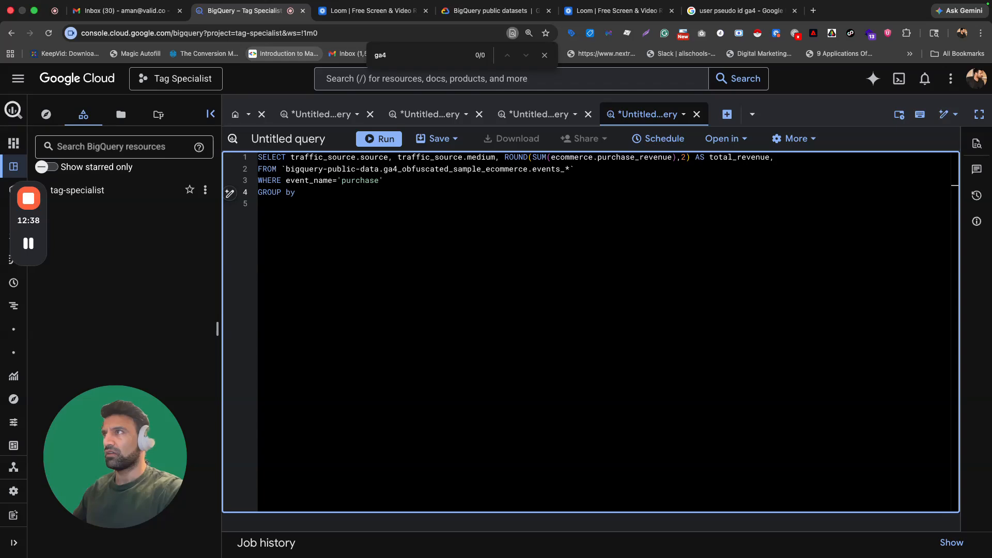
double_click(342, 157)
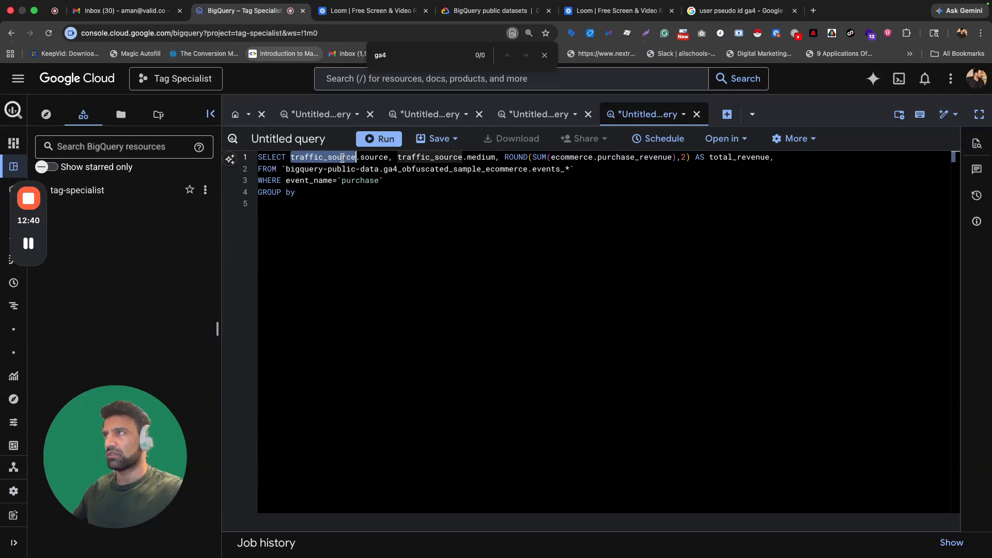
click(314, 194)
text(1)
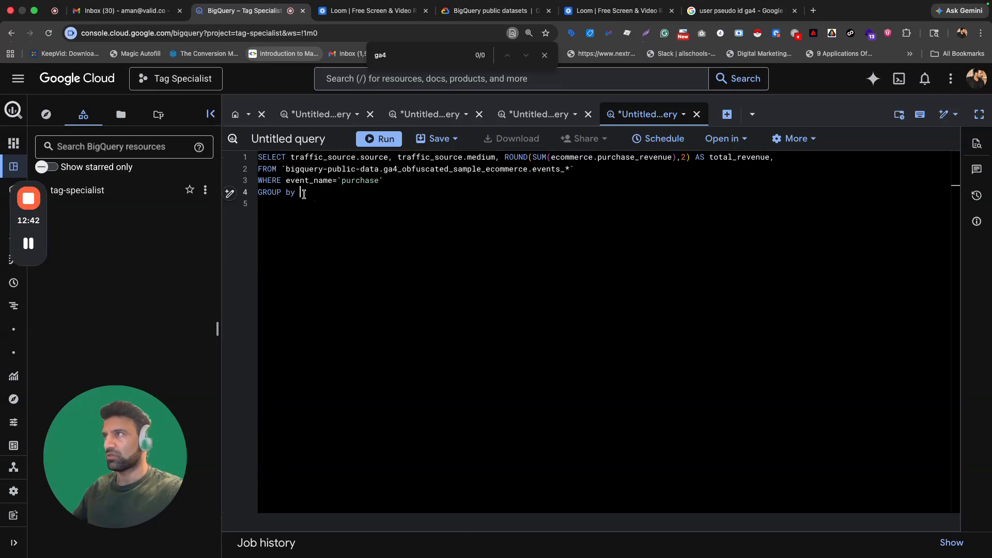
text(, 2)
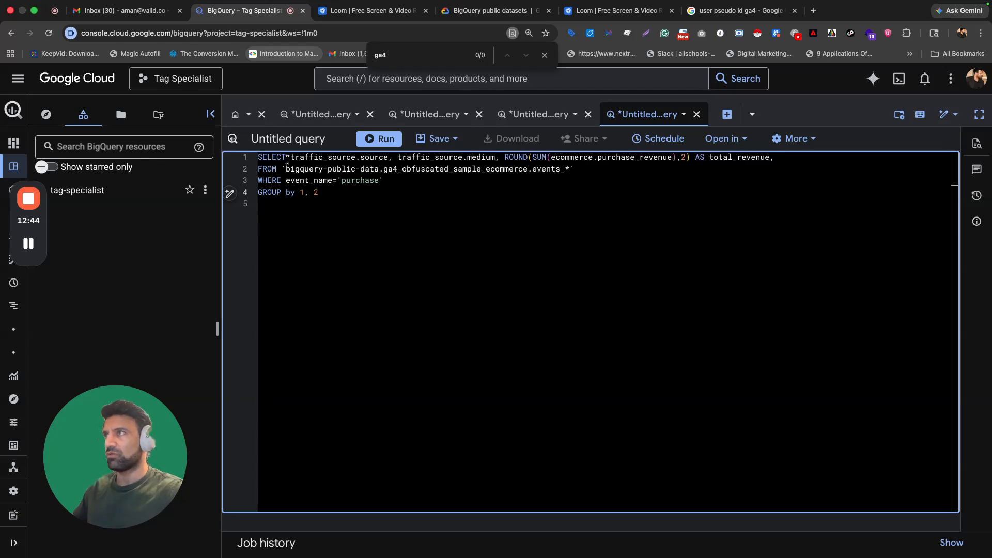
drag(291, 157, 390, 160)
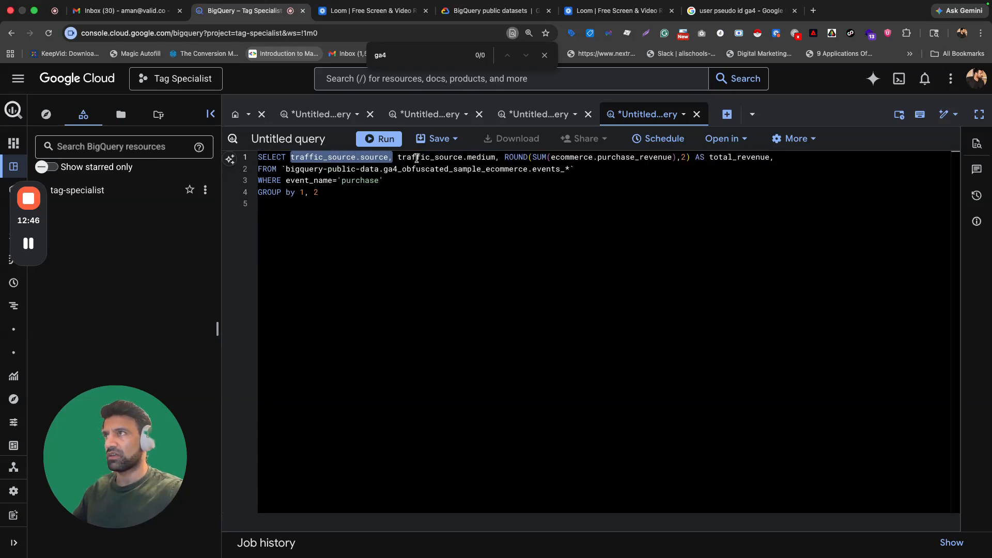
- Add the lines ORDER BY total_revenue DESC and LIMIT 10 at the end of the query
click(354, 188)
key(Return)
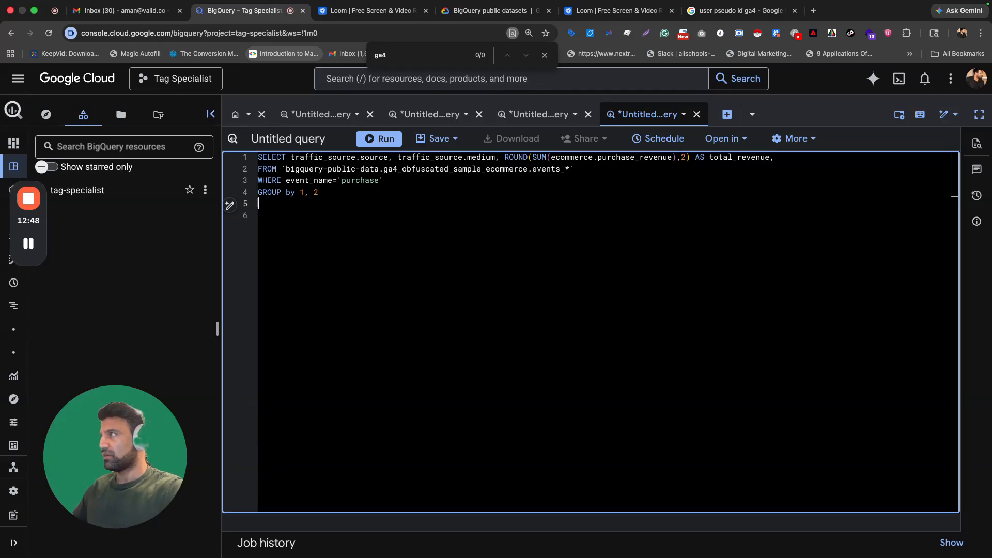
text(ORDER BY)
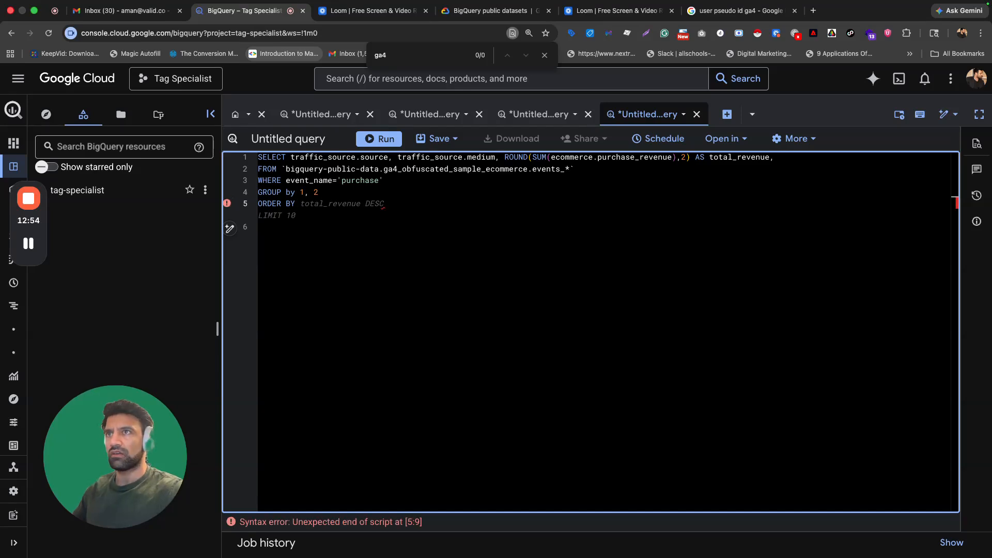
key(Tab)
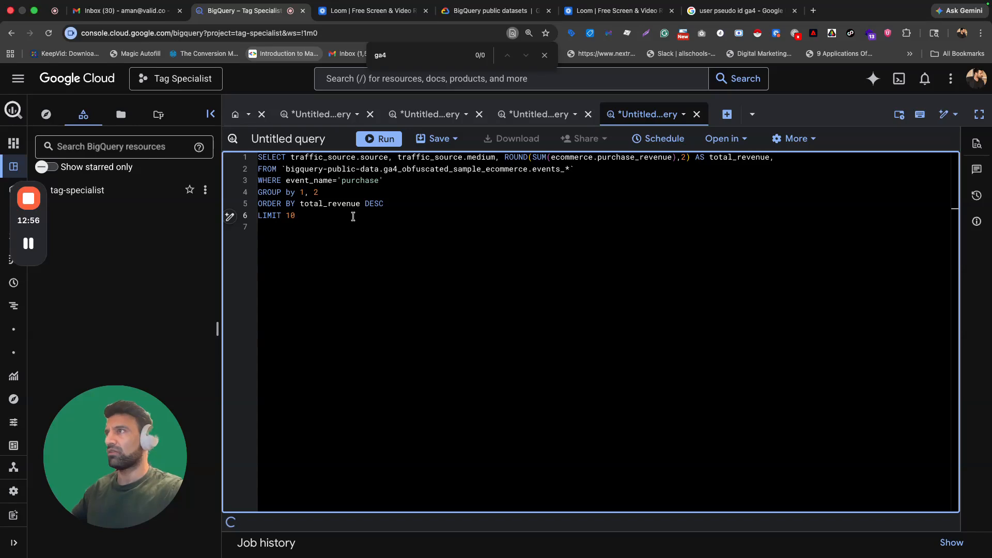
- Run the traffic source revenue query, enlarge the results area and widen the source column to show full source names
click(379, 139)
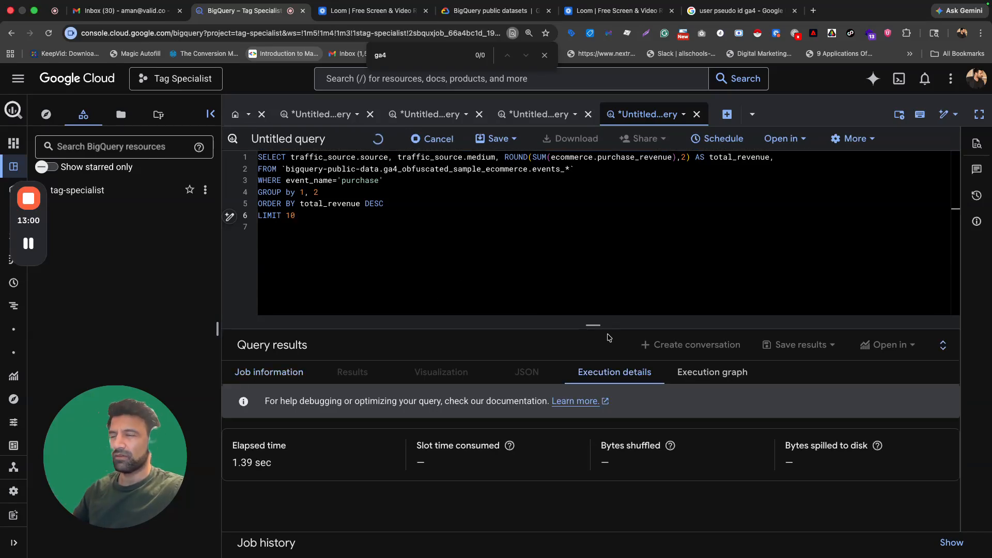
drag(593, 325, 592, 263)
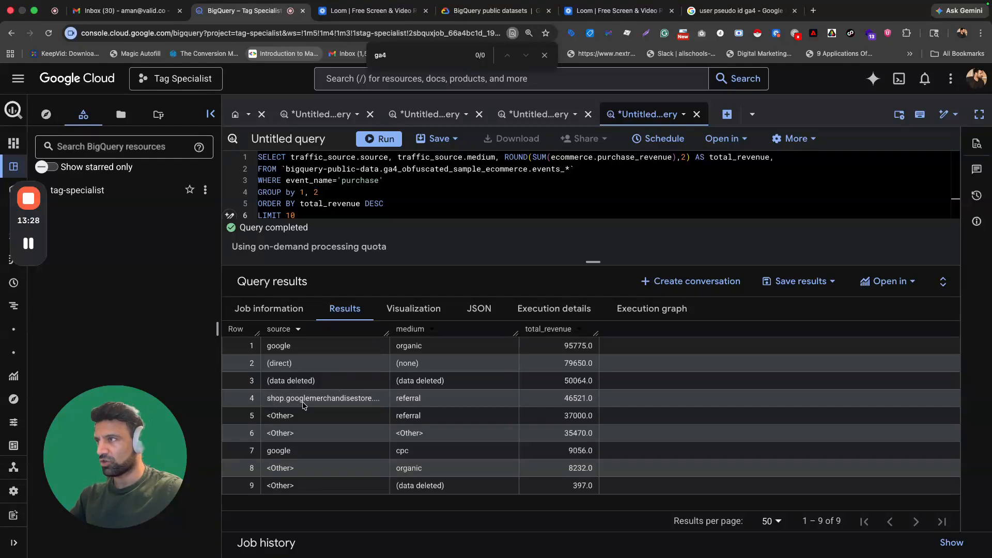
drag(389, 334, 410, 334)
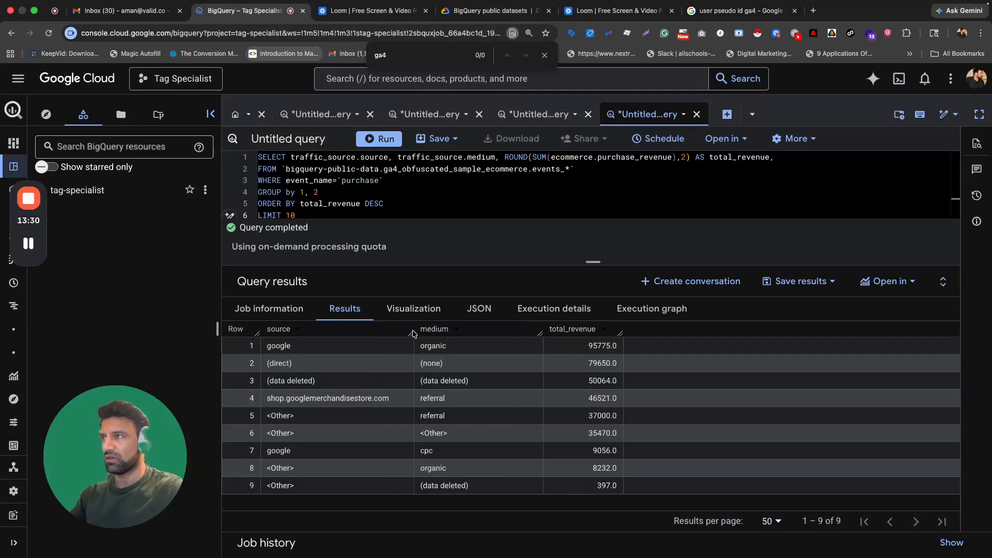
- Examine the referral and google / cpc rows of the revenue results and enlarge the query editor area
click(444, 399)
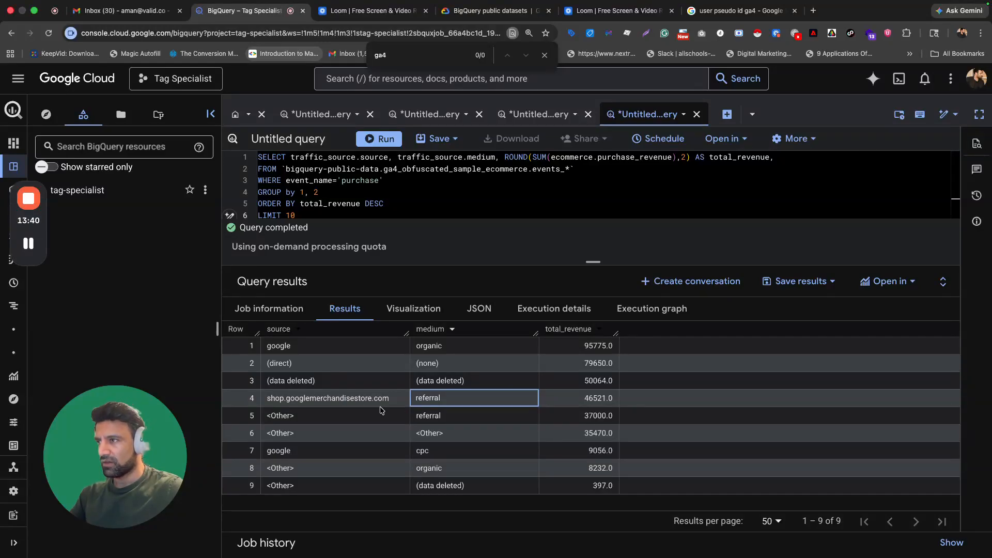
double_click(278, 451)
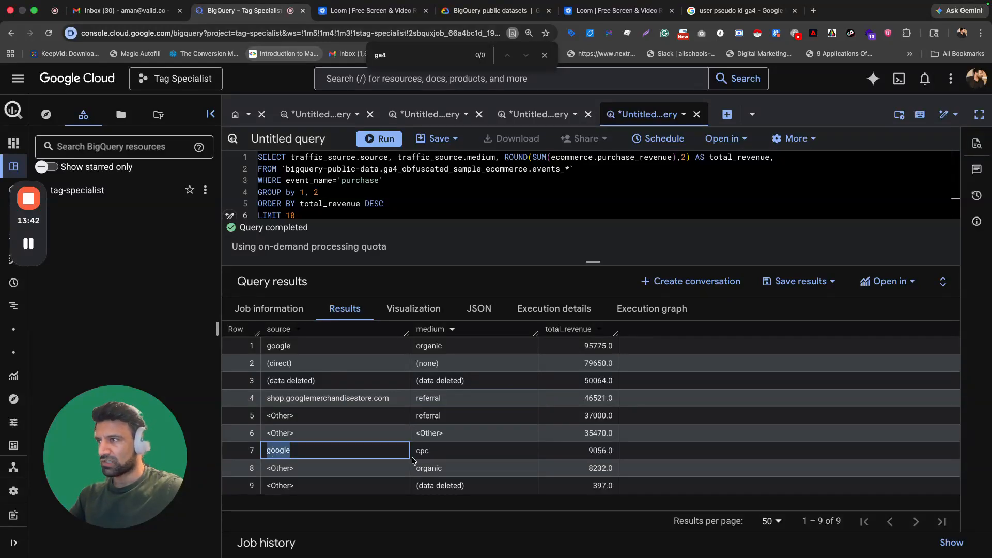
double_click(426, 452)
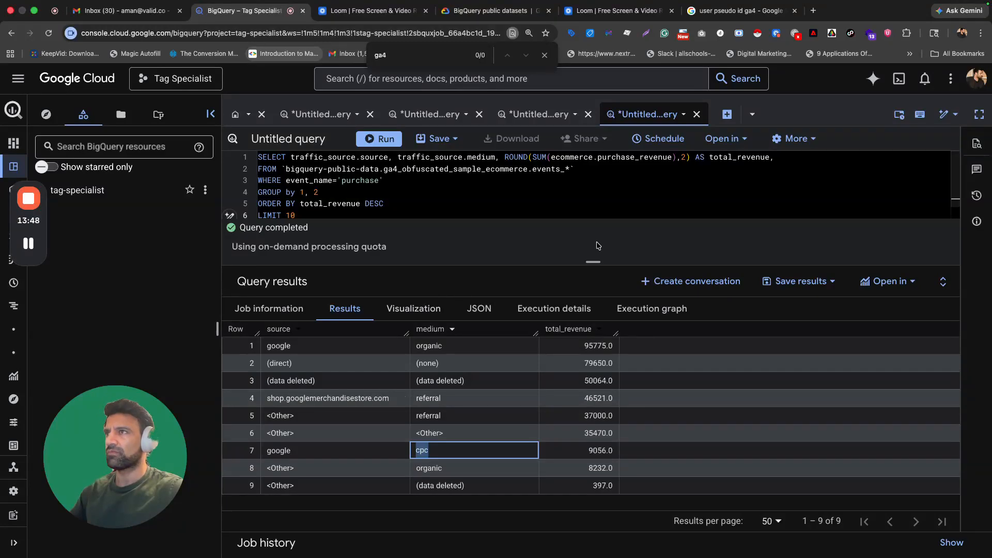
drag(594, 262, 511, 292)
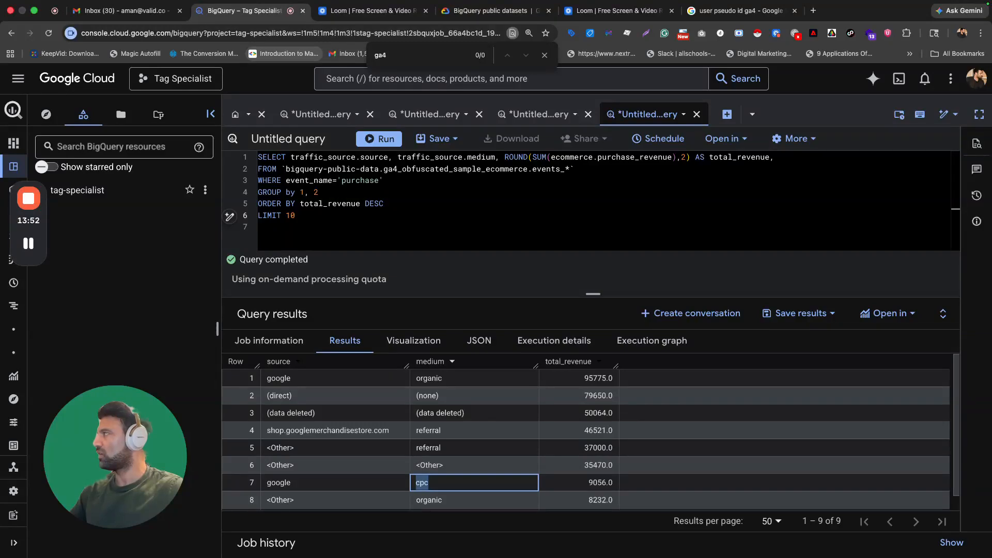
- Open a new query and enter a Conversion Funnel title on its first line
click(727, 114)
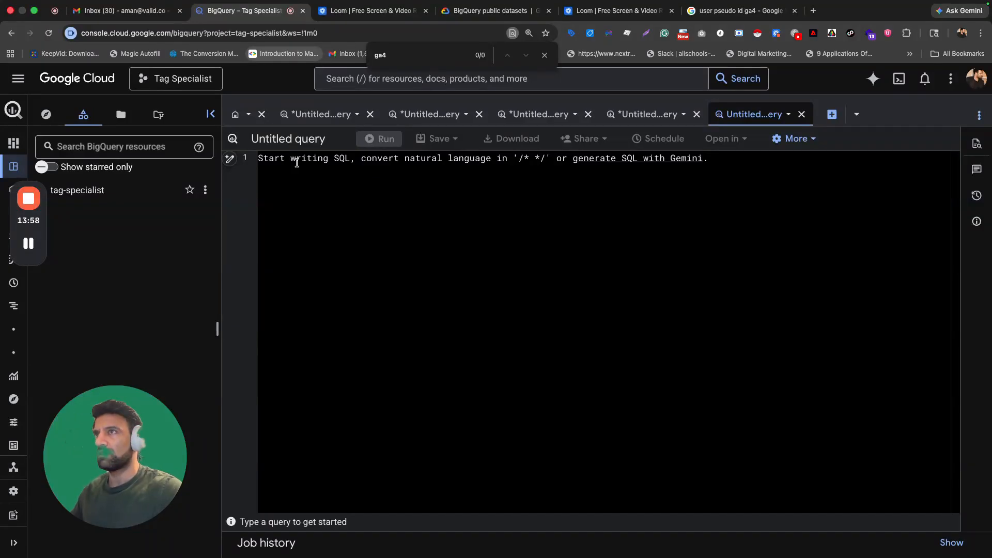
text(=--)
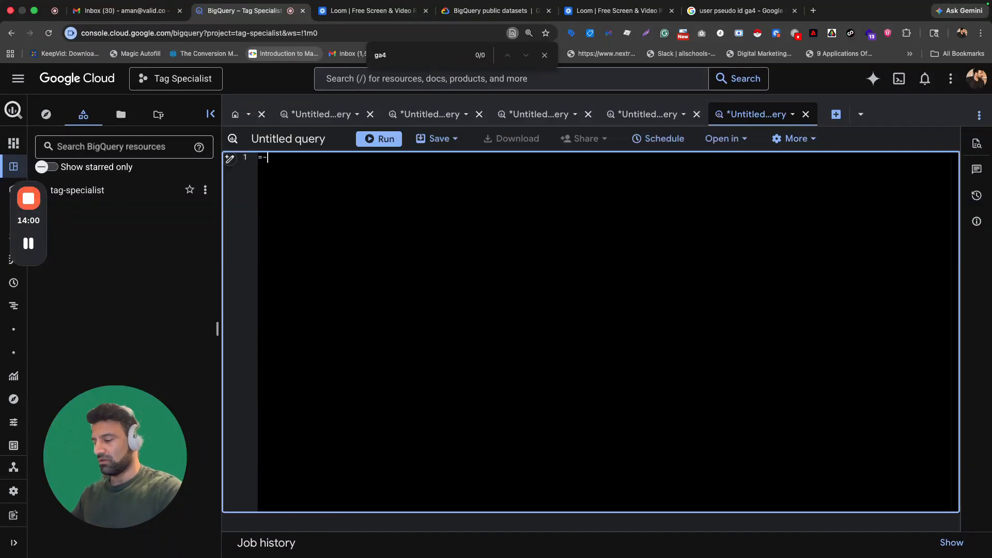
key(BackSpace)
key(BackSpace)
text(Co)
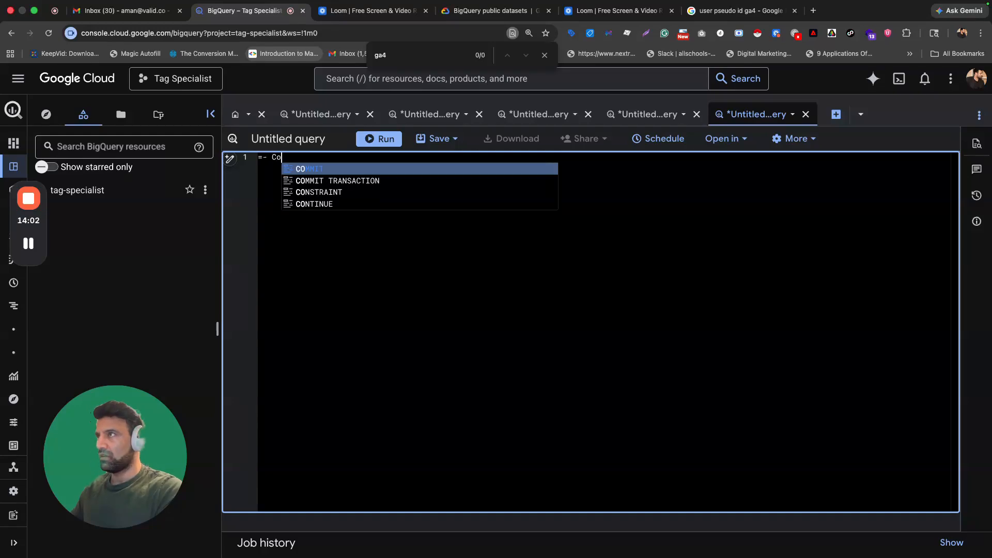
text(nversion Funnel)
key(Return)
- Correct the title line to the SQL comment -- Conversion Funnel and add blank lines below it
click(646, 115)
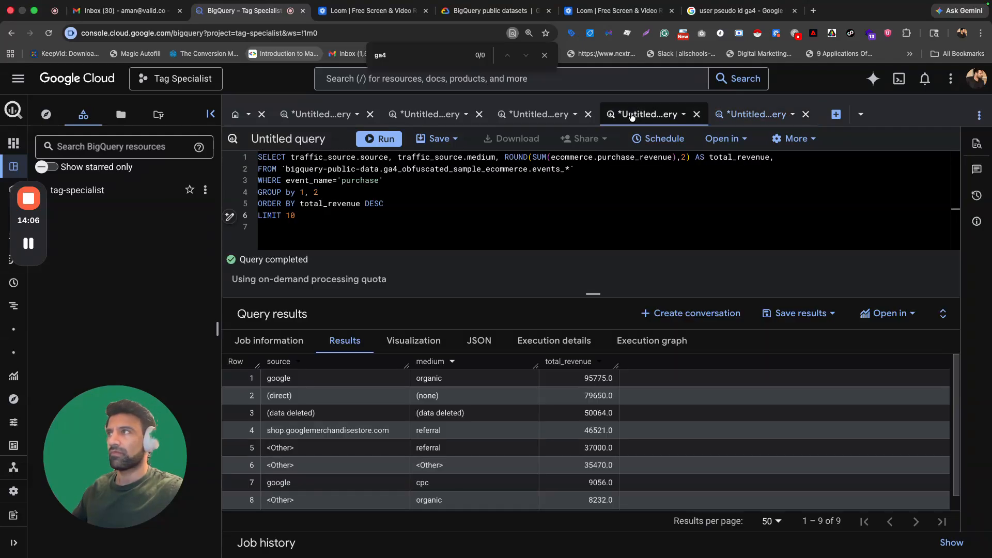
click(742, 115)
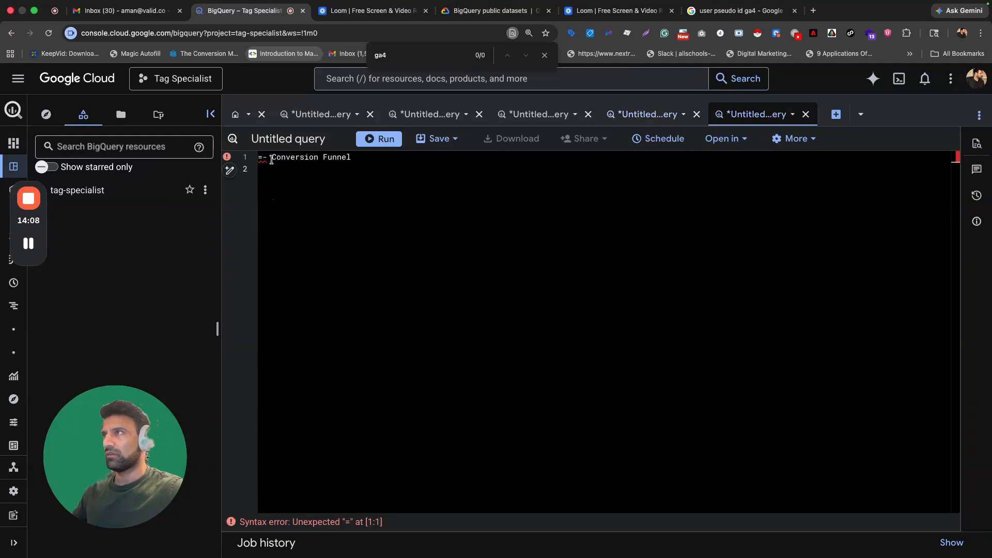
key(BackSpace)
text(-)
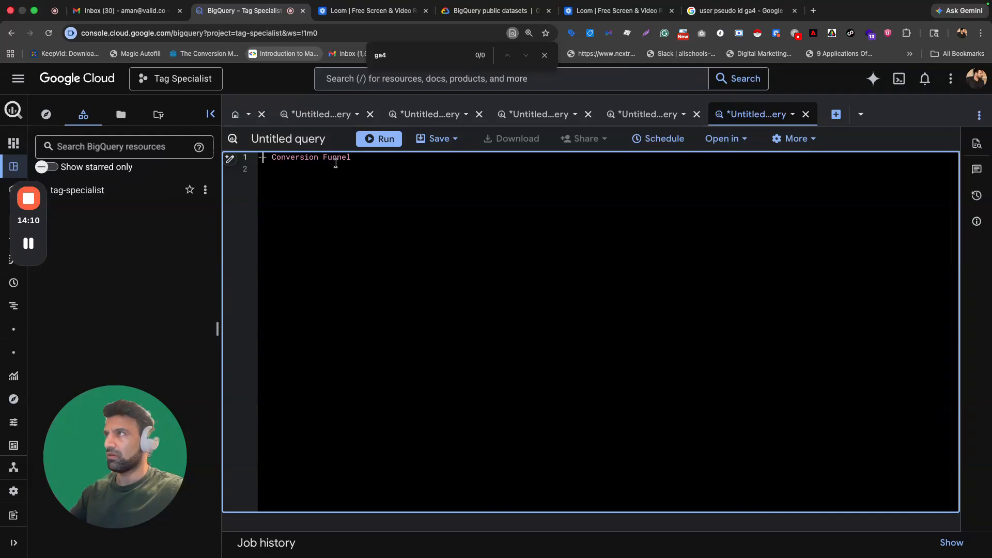
click(353, 156)
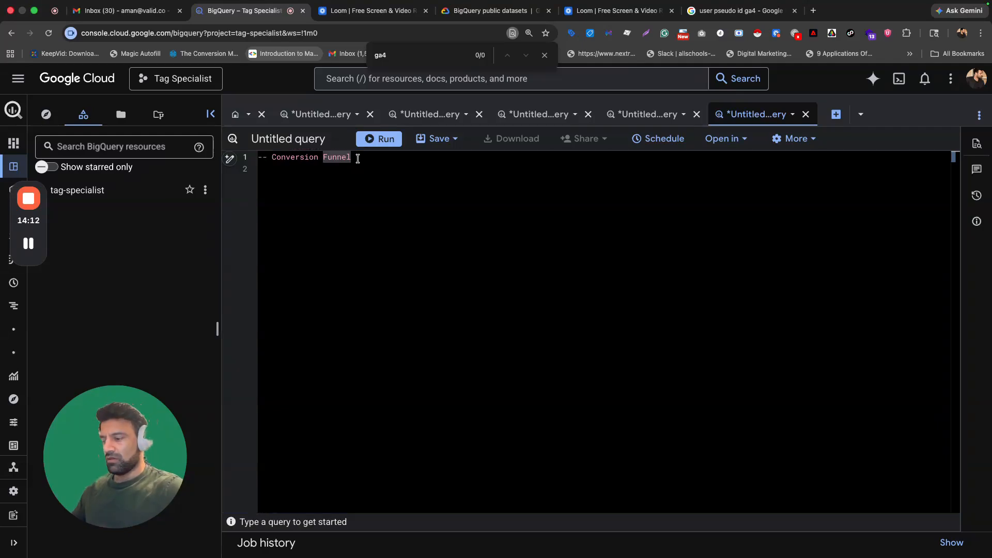
key(Return)
key(Return)
- Copy the whole traffic source revenue query into the new query below the Conversion Funnel comment
click(644, 114)
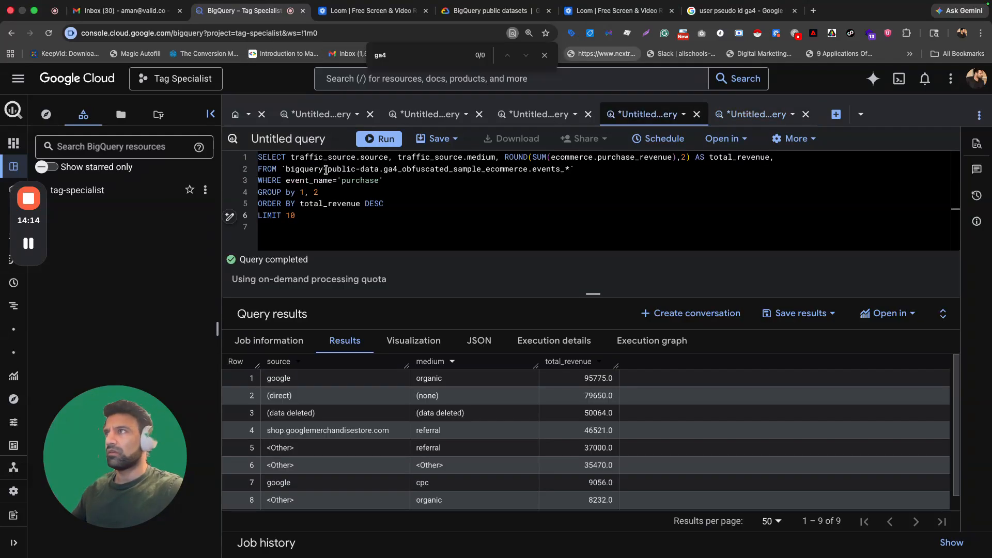
drag(296, 216, 244, 151)
text(ecommerce. purchase_revenue)
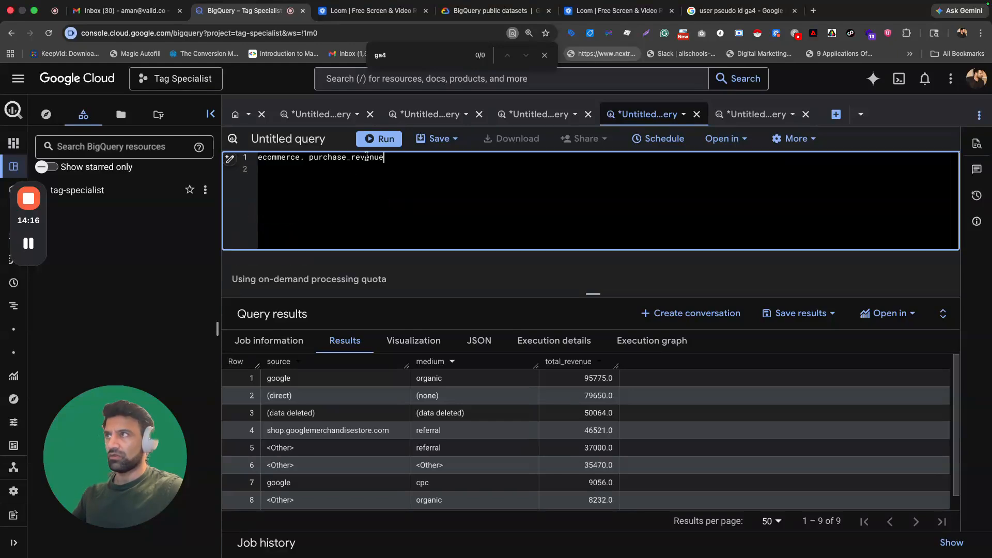
key(ctrl+z)
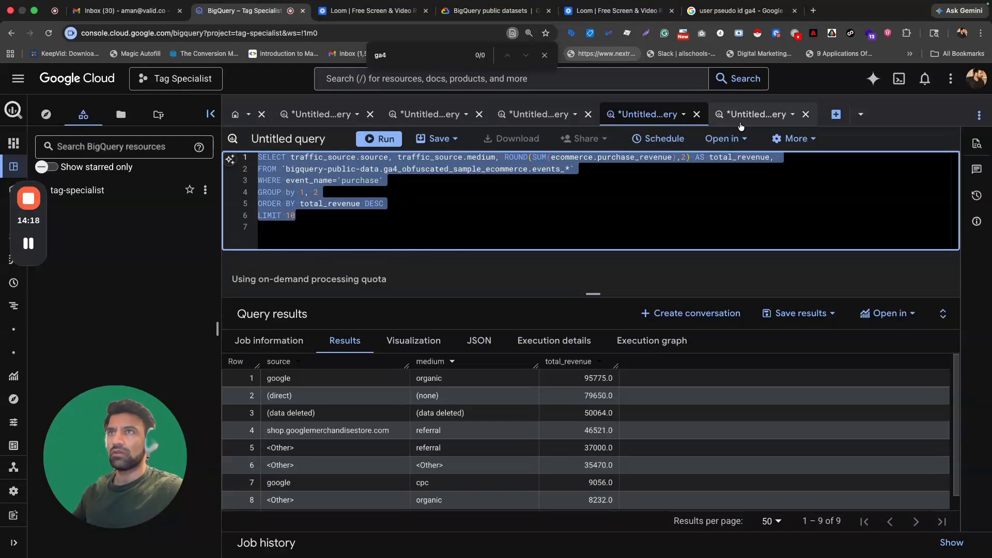
click(757, 114)
click(281, 169)
text(SELECT traffic_source.source, traffic_source.medium, ROUND(SUM(ecommerce.purchase_revenue),2) AS total_revenue, FROM `bigquery-public-data.ga4_obfuscated_sample_ecommerce.events_*` WHERE event_name='purchase' GROUP by 1, 2 ORDER BY total_revenue DESC LIMIT 10)
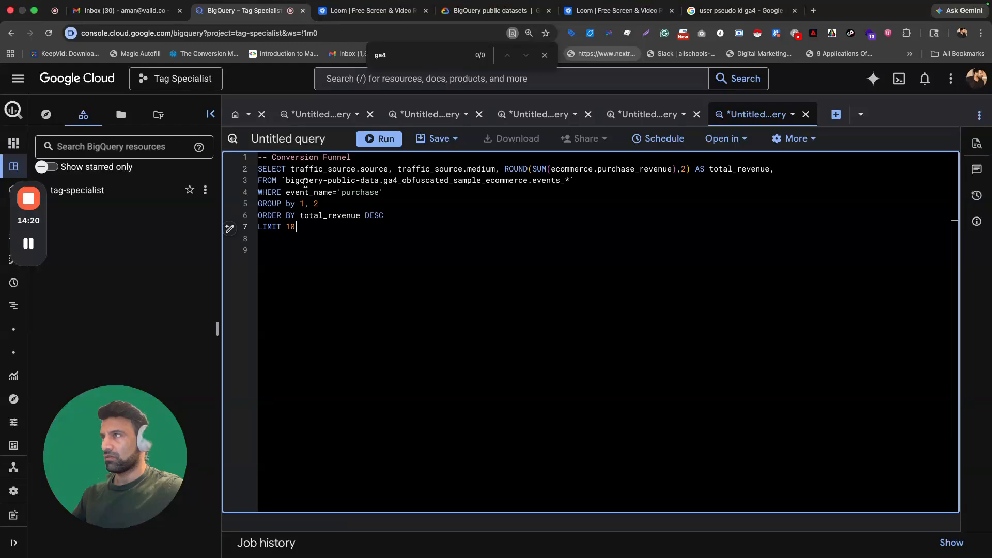
- Strip the copied query to its SELECT keyword and FROM line, deleting the selected columns and the WHERE, GROUP by, ORDER BY and LIMIT lines
drag(781, 169, 288, 168)
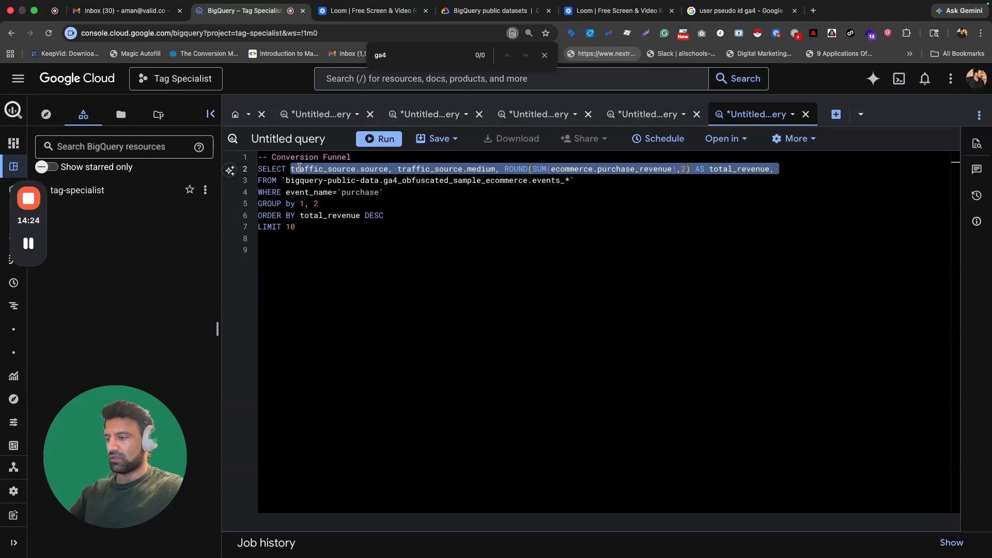
key(BackSpace)
drag(294, 227, 248, 205)
key(BackSpace)
drag(385, 192, 256, 194)
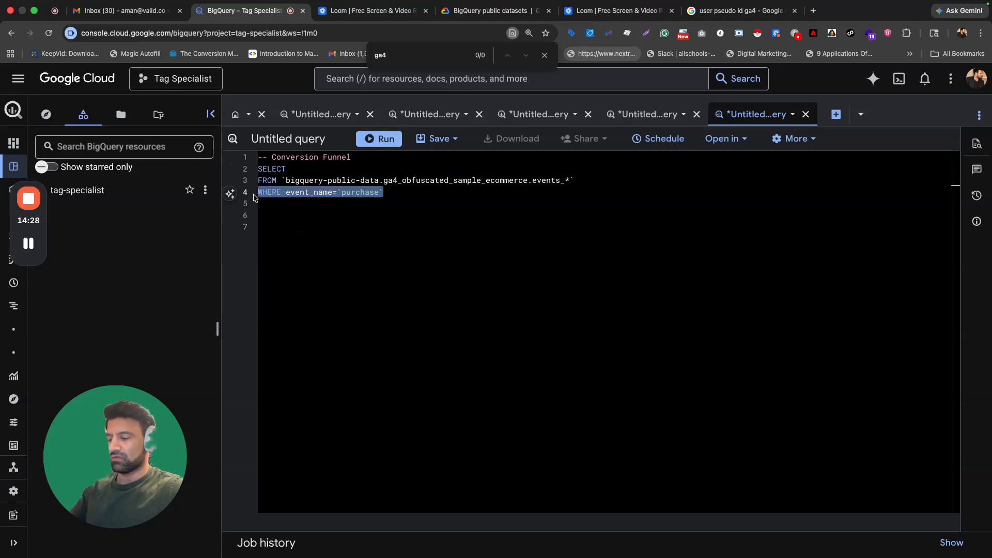
key(BackSpace)
- Add event_name to the SELECT list and begin a COUNT expression after it
click(290, 169)
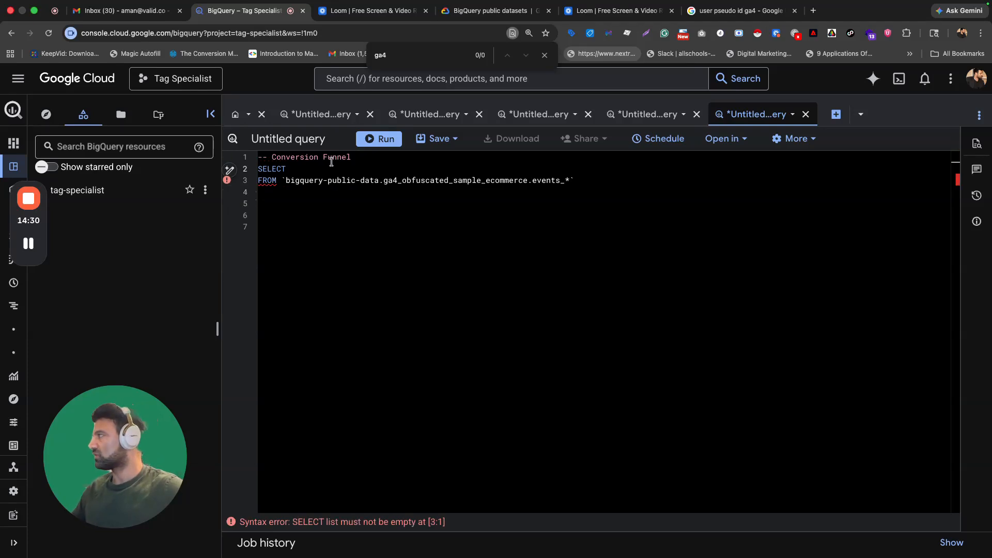
text(event_name,)
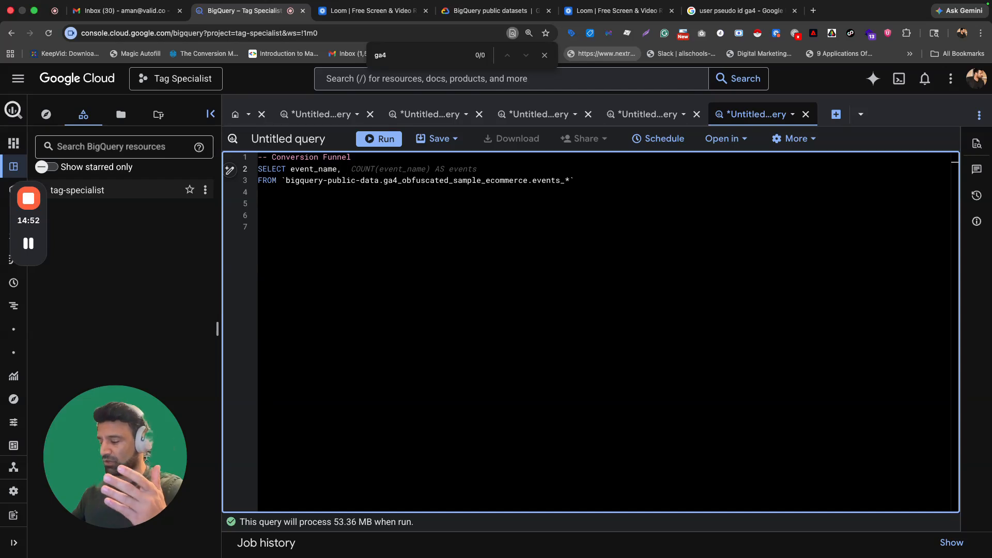
text(COUN)
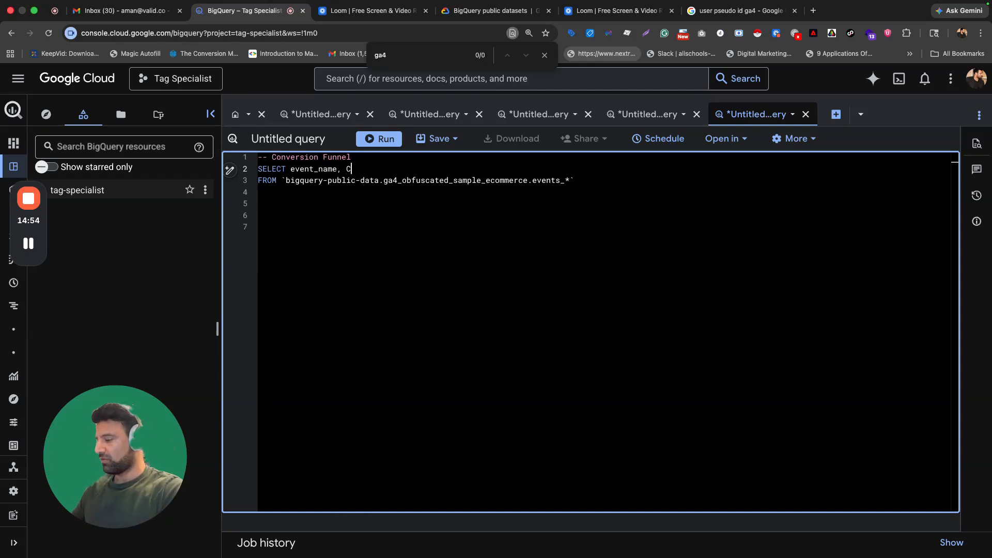
key(BackSpace)
key(BackSpace)
key(BackSpace)
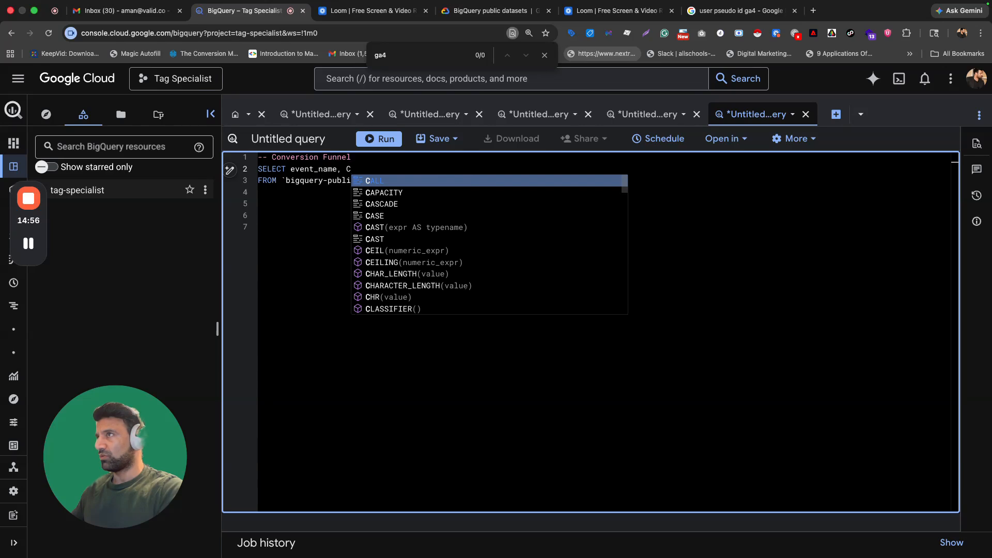
text(OUNT)
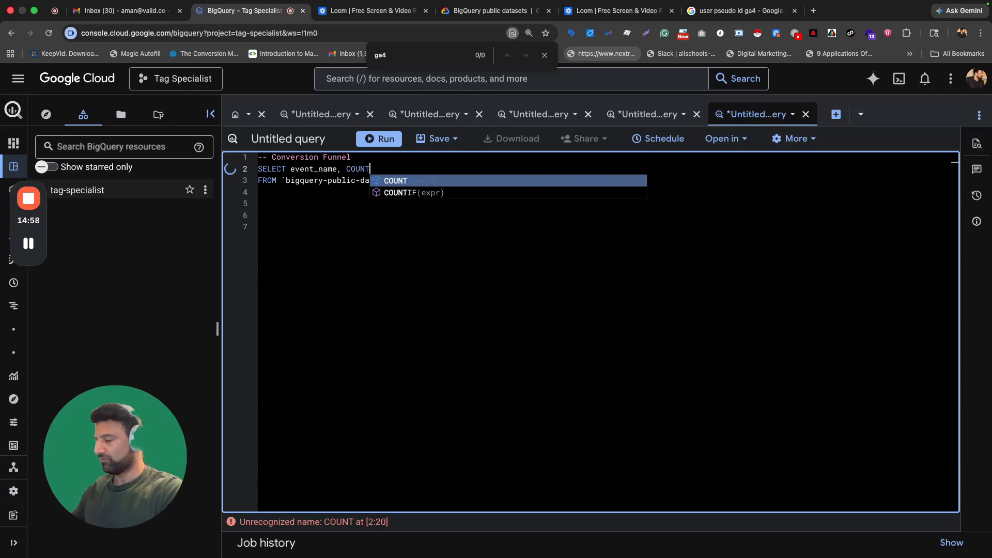
text((DU)
key(BackSpace)
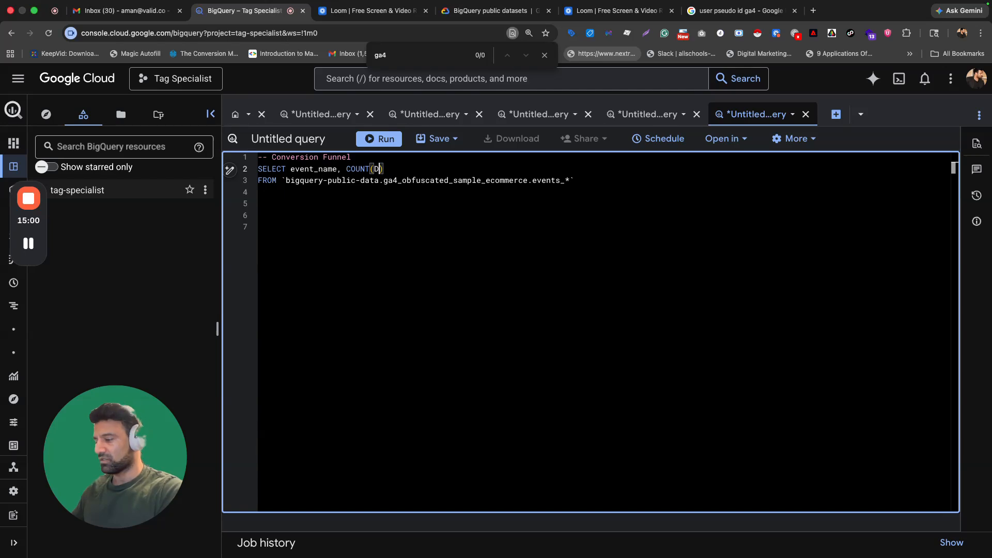
- Complete the count expression as COUNT(DISTINCT user_pseudo_id) AS users
text(ISTINCT)
text( user_p)
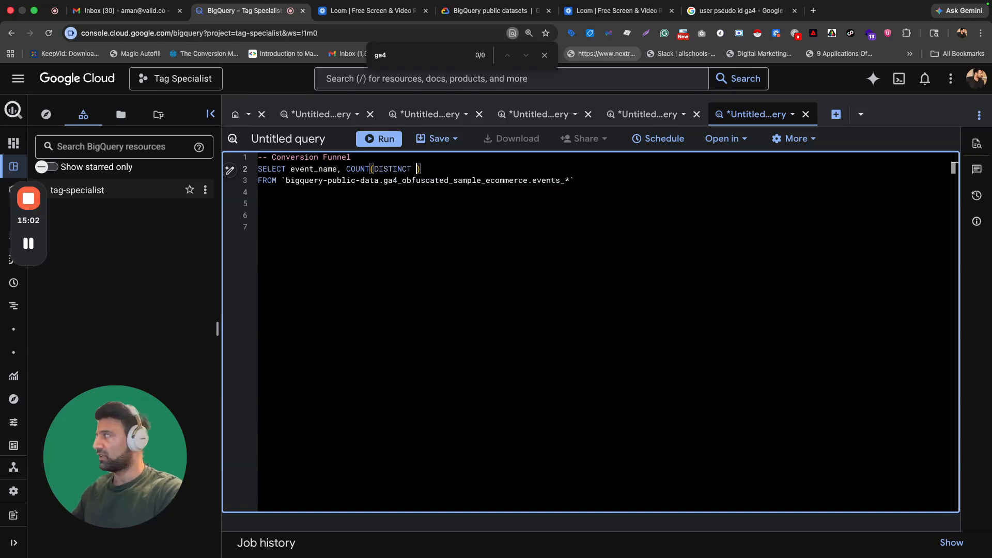
text(seduo)
key(BackSpace)
key(BackSpace)
key(BackSpace)
text(d)
key(BackSpace)
text(udo_id) AS users)
key(Tab)
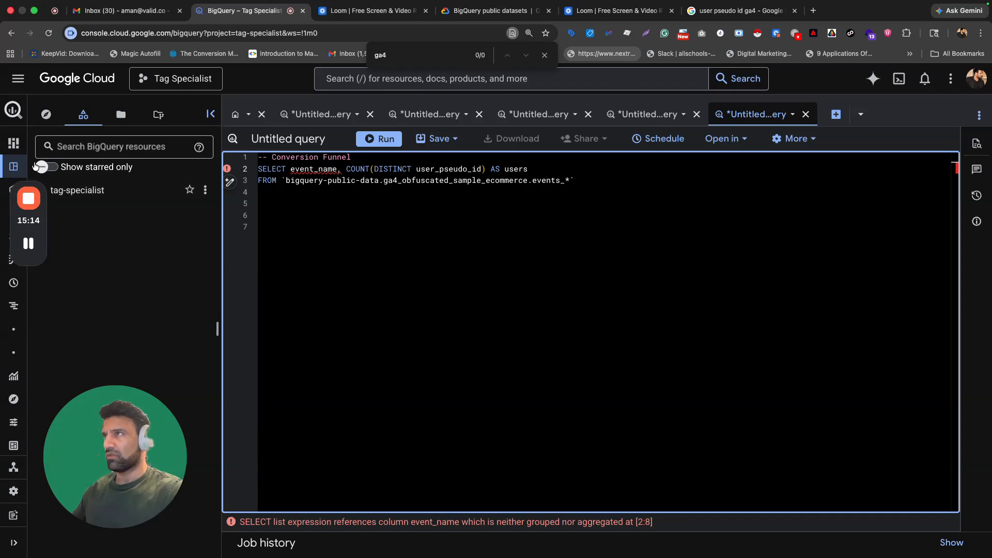
- Add a WHERE event_name IN () condition below the FROM line
click(590, 183)
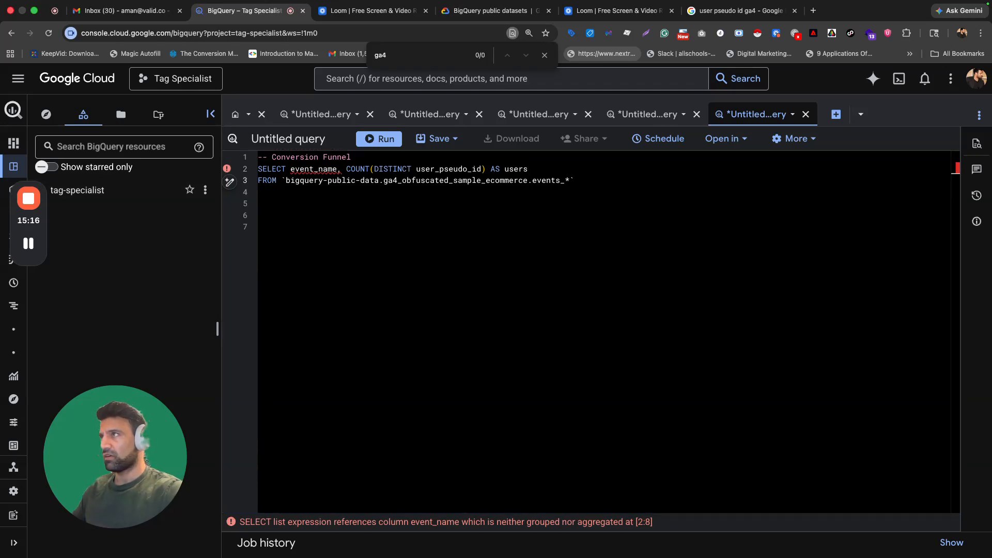
key(Return)
key(Return)
text(W)
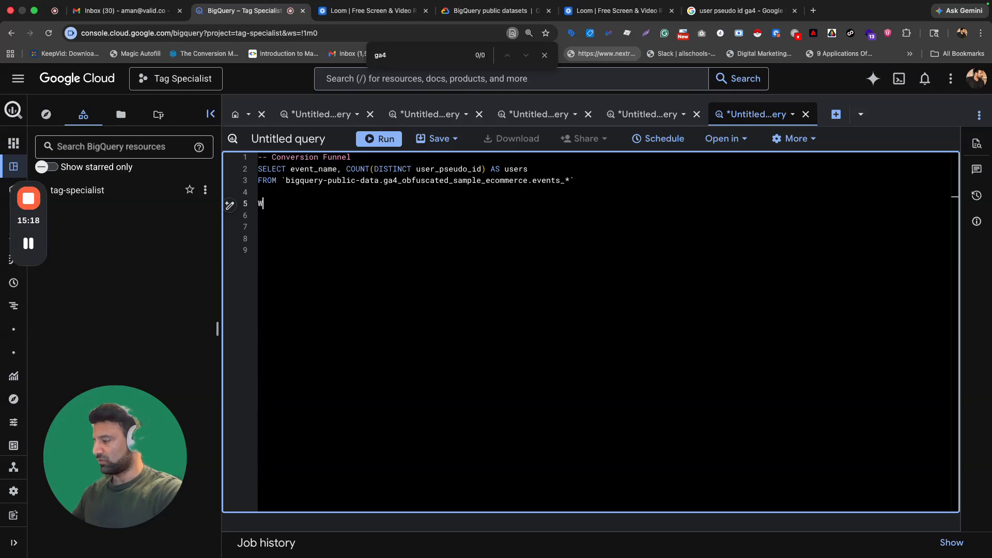
text(HERE event_name IN ()
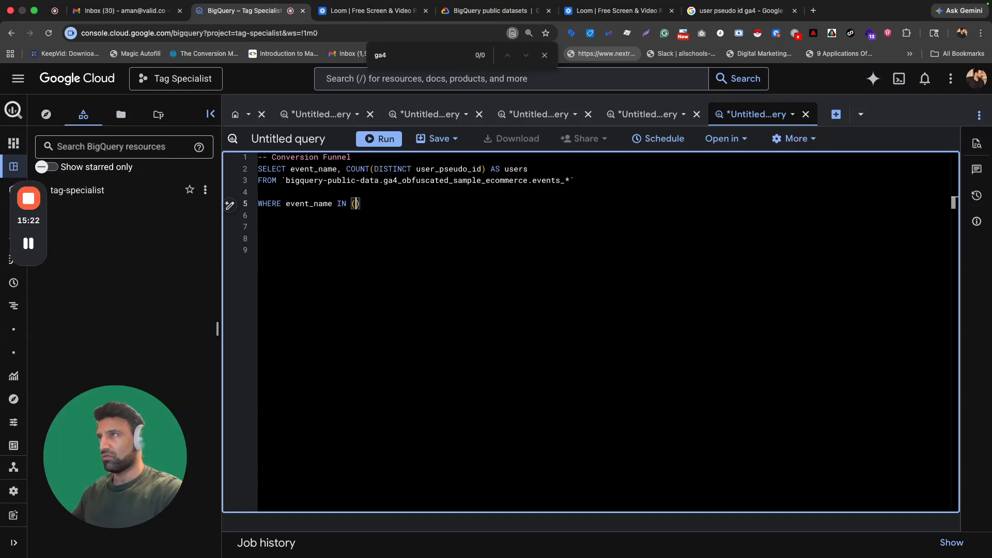
- Copy view_item from the event count query's results and insert it in quotes in the funnel query's IN list
click(318, 115)
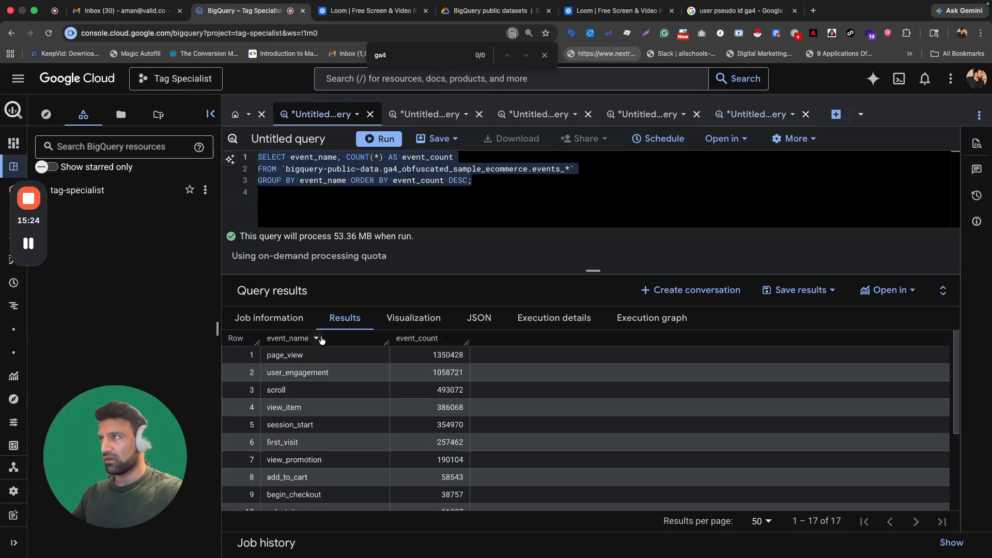
scroll(307, 410, down, 1)
double_click(284, 387)
key(super+c)
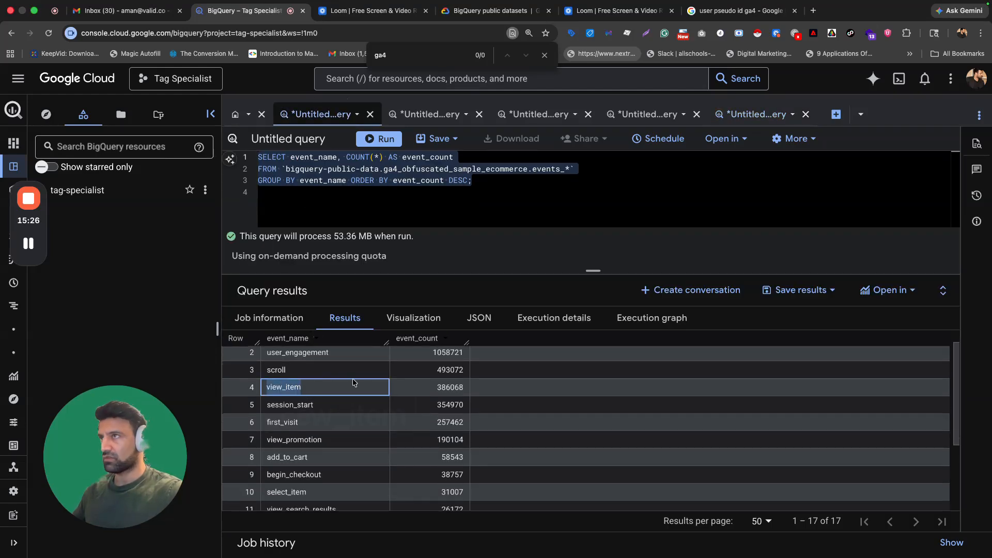
click(744, 115)
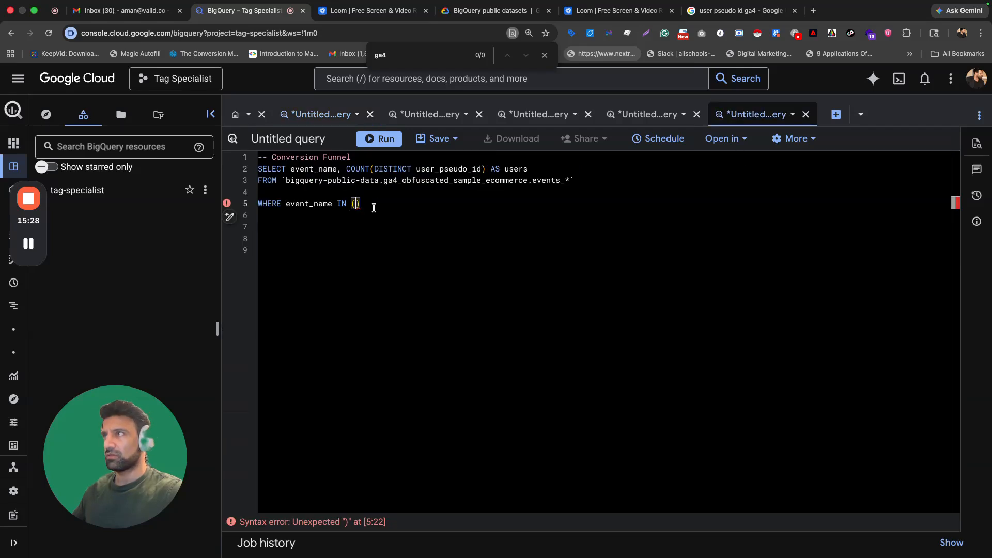
click(355, 203)
text(')
key(super+v)
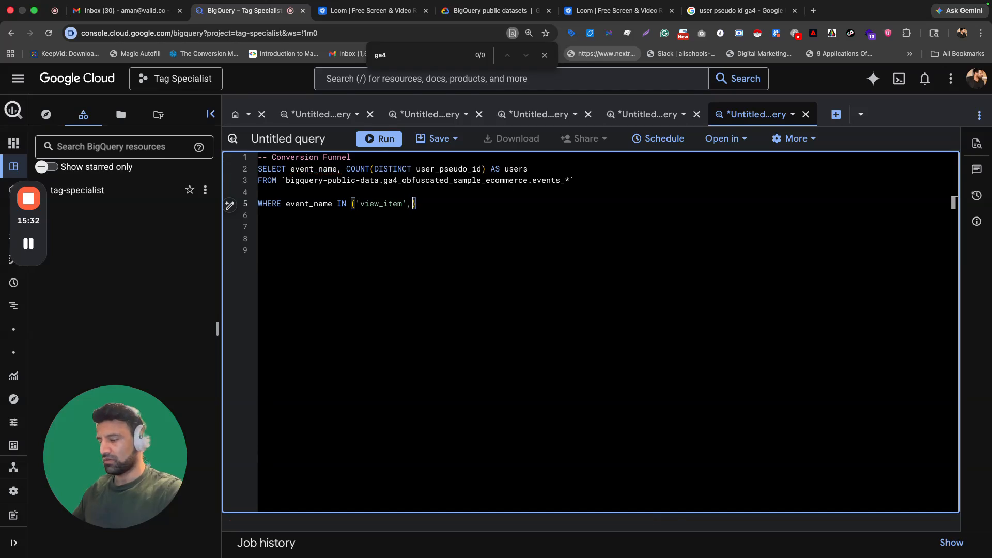
- Copy add_to_cart from the event count query's results and add it in quotes after 'view_item' in the funnel query's IN list
text(, ')
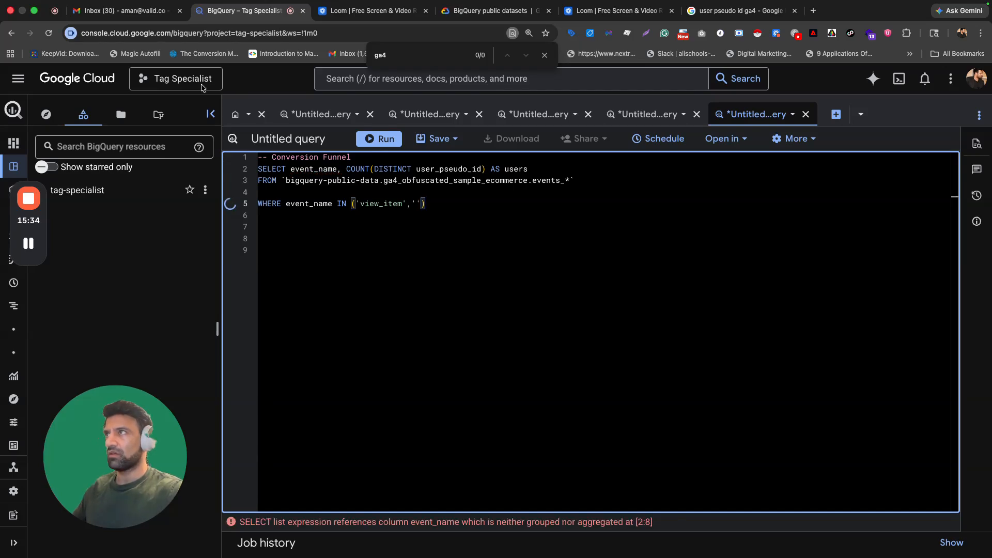
click(323, 114)
scroll(318, 399, down, 3)
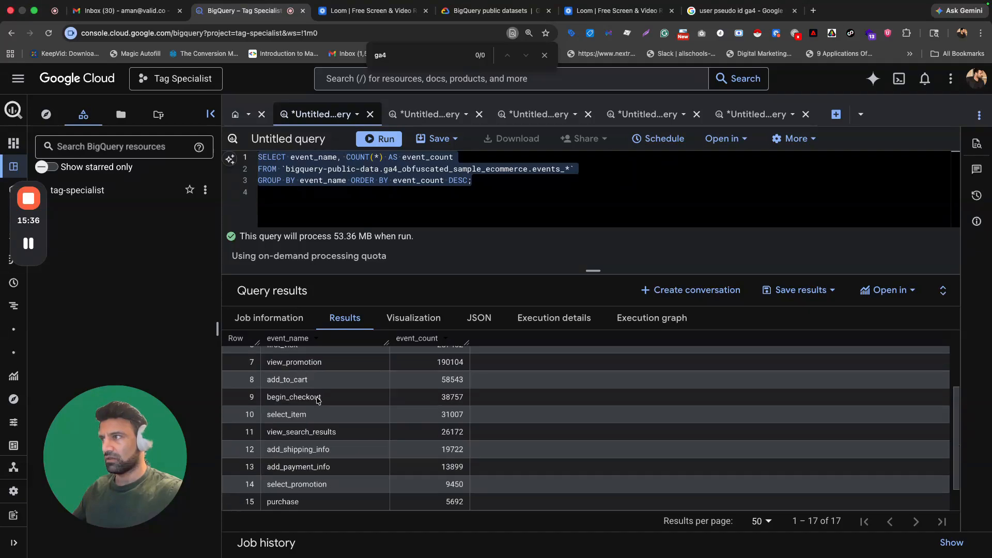
double_click(289, 378)
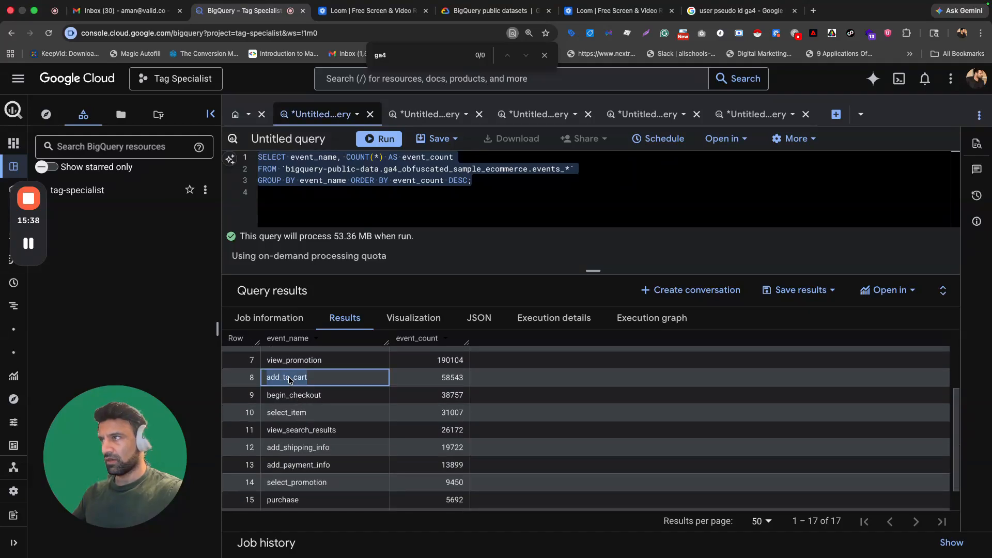
click(750, 114)
click(417, 205)
text(')
key(ctrl+v)
text(',)
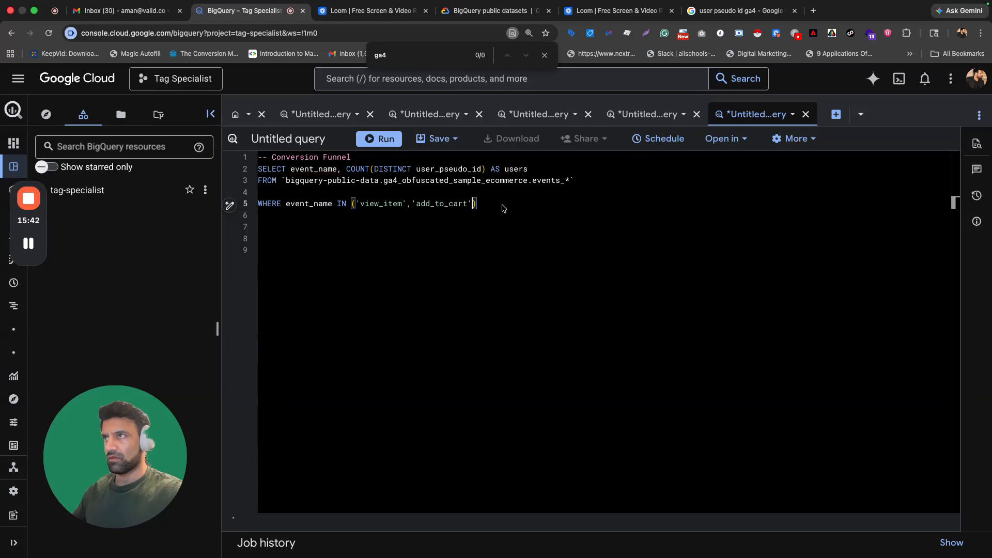
- Add 'begin_checkout' and 'purchase' to the end of the funnel query's IN list
text(')
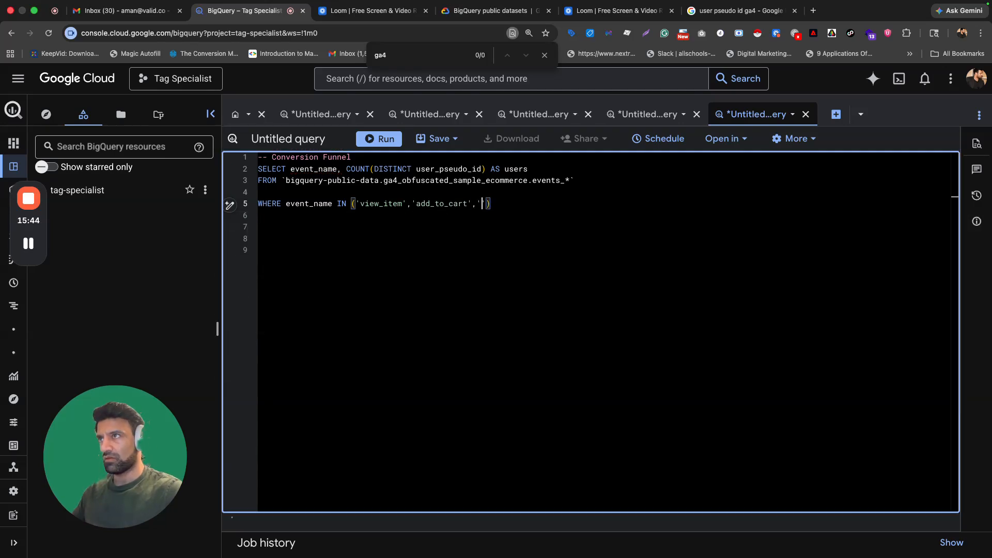
text(begin)
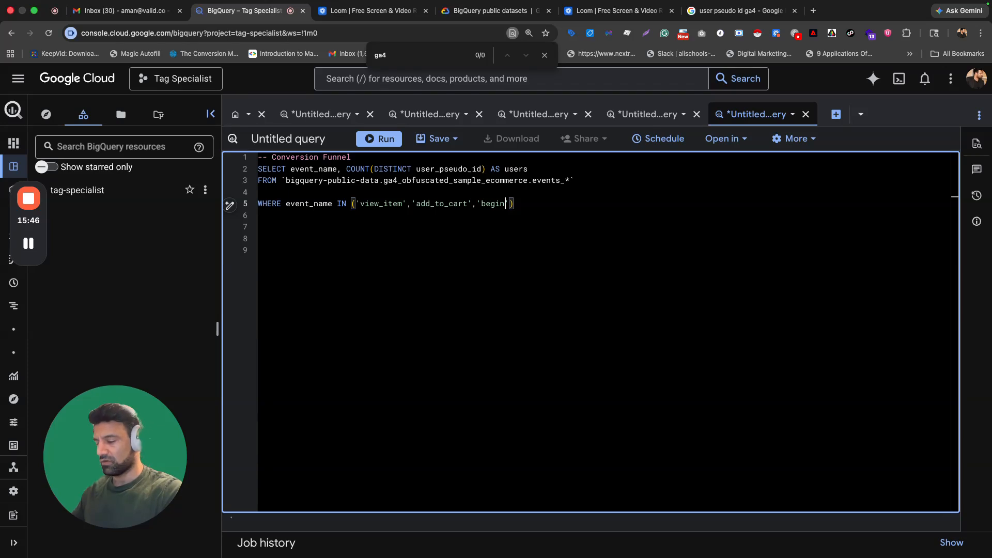
text(_checkout','purchase)
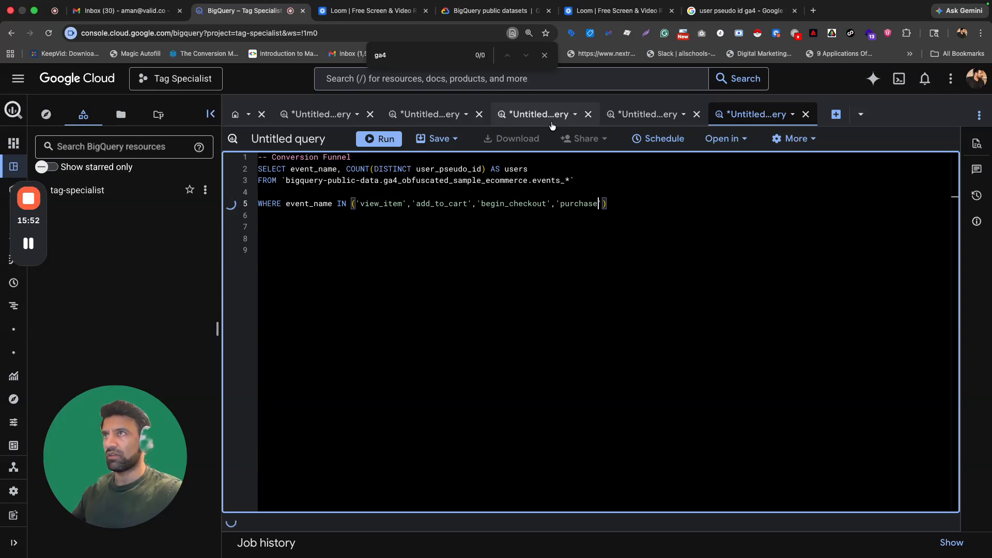
- Insert 'add_shipping_info', copied from the event count results, and 'add_payment_info' before 'purchase' in the funnel query's IN list
click(310, 114)
scroll(351, 469, down, 2)
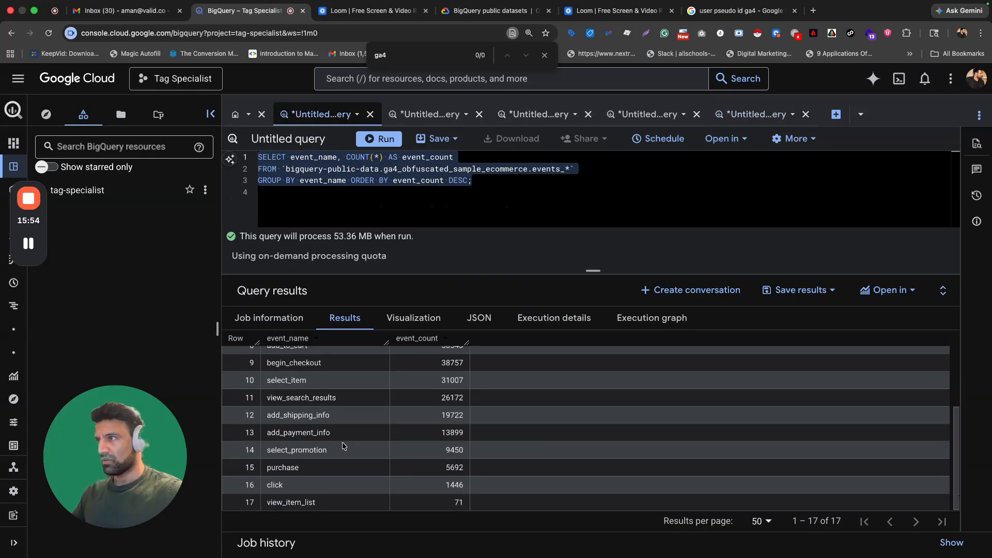
double_click(300, 417)
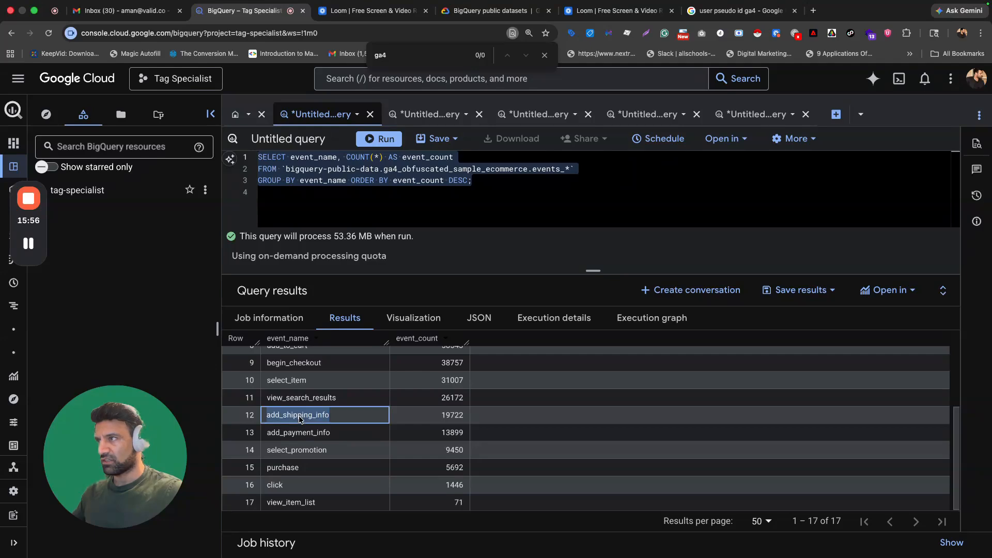
click(753, 115)
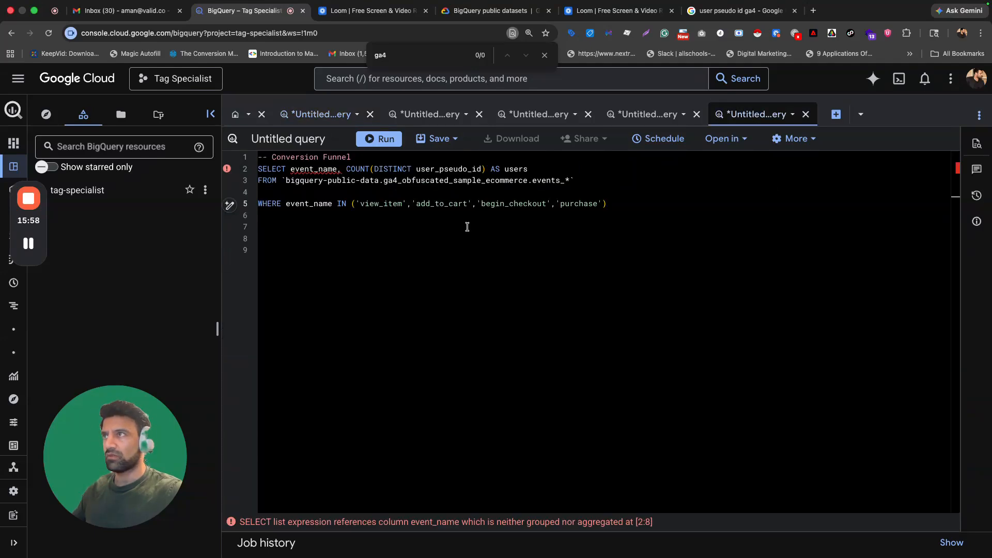
click(554, 205)
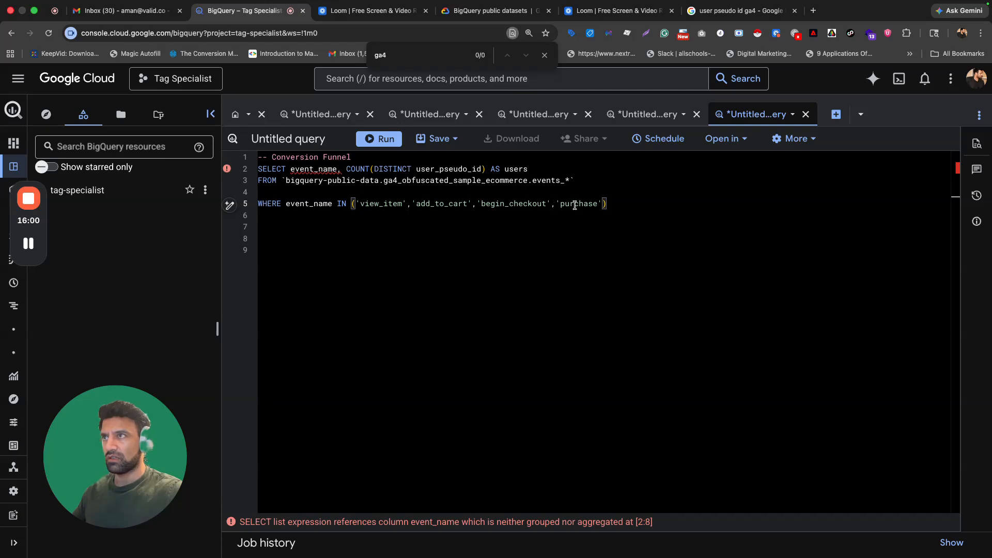
key(super+v)
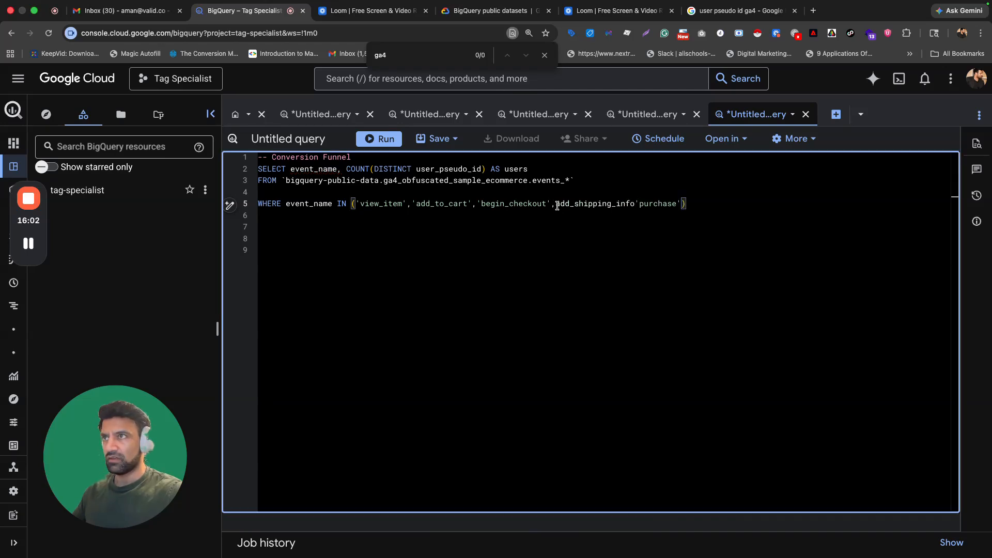
click(557, 203)
text(')
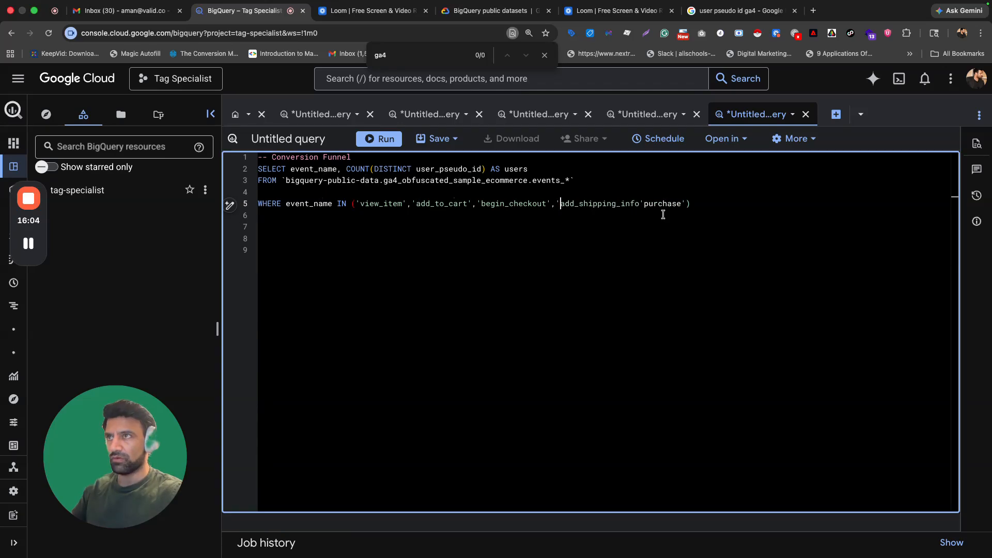
click(640, 204)
text(',)
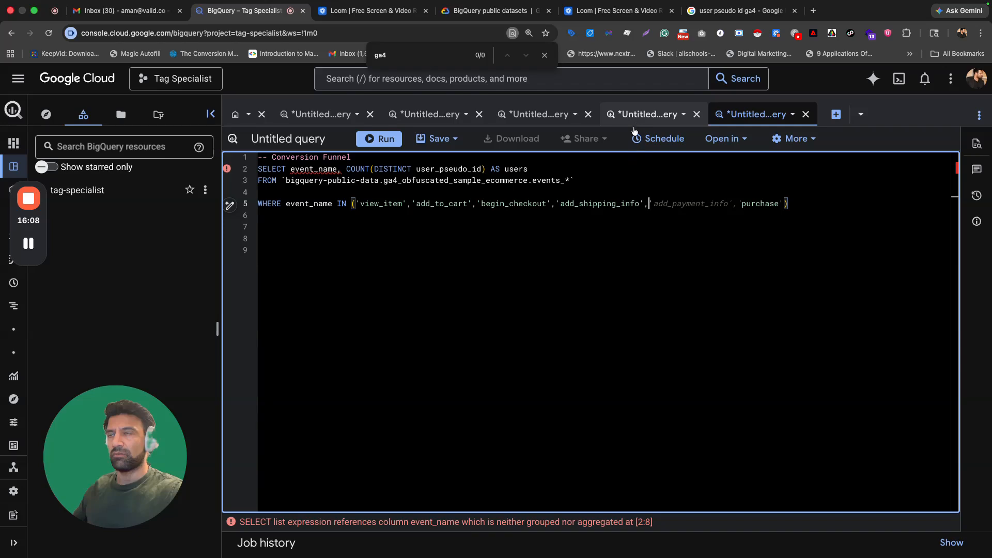
key(Tab)
- Finish the funnel query with GROUP BY event_name ORDER BY users DESC; and run it
click(802, 205)
key(Return)
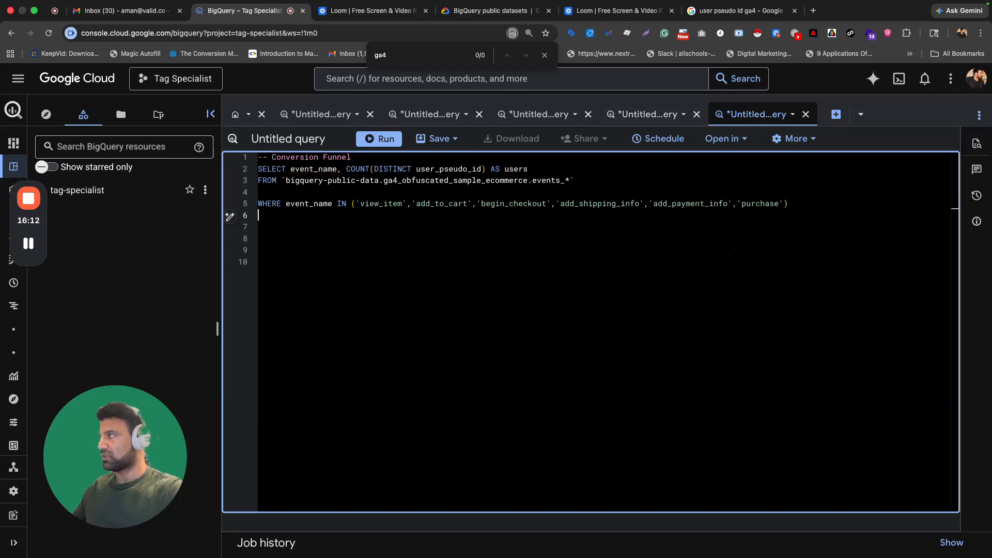
text(GROUP B)
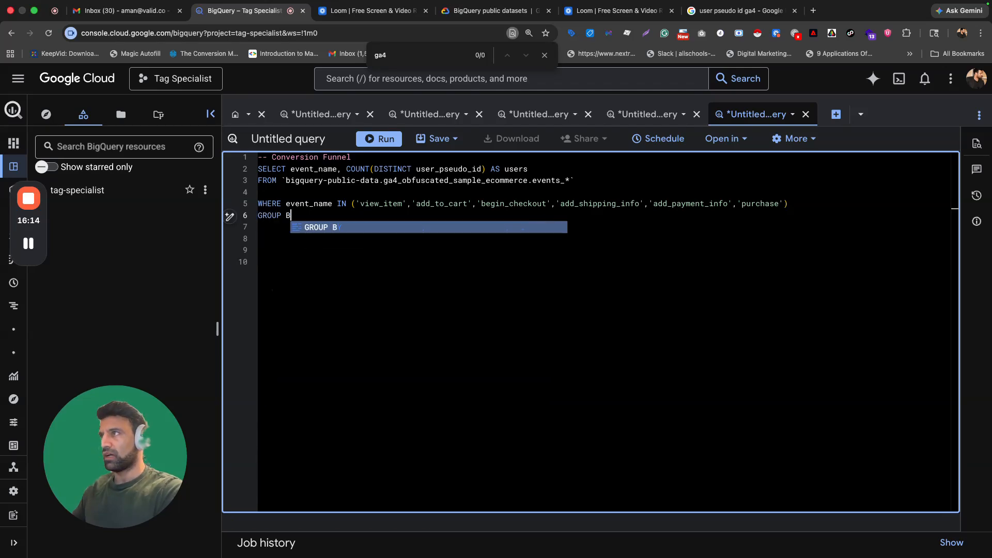
text(Y event_name)
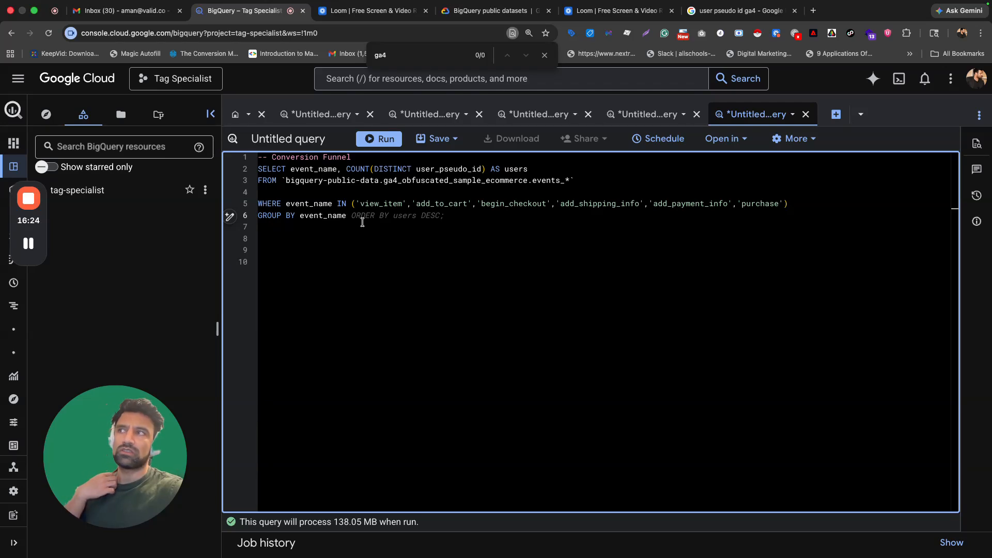
key(Tab)
click(383, 140)
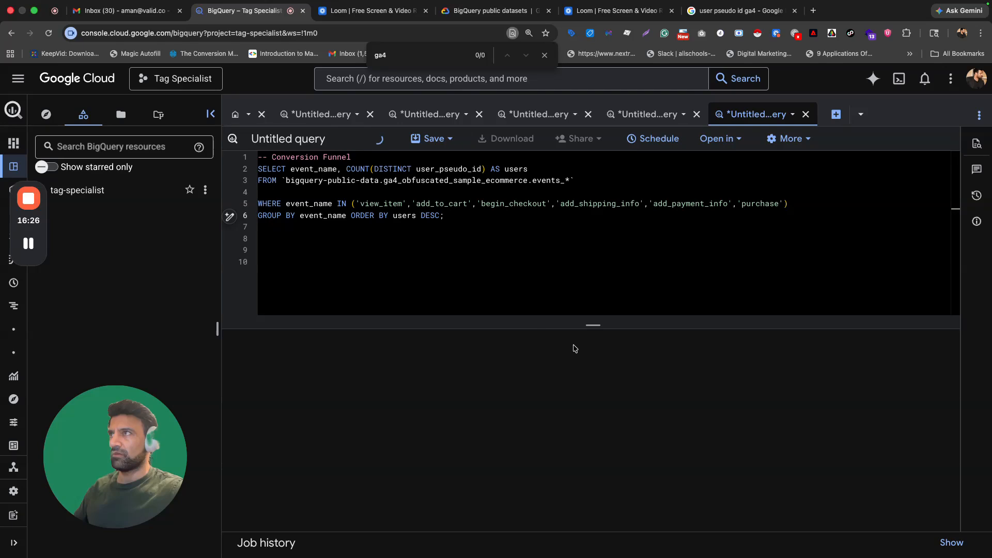
drag(583, 335, 584, 282)
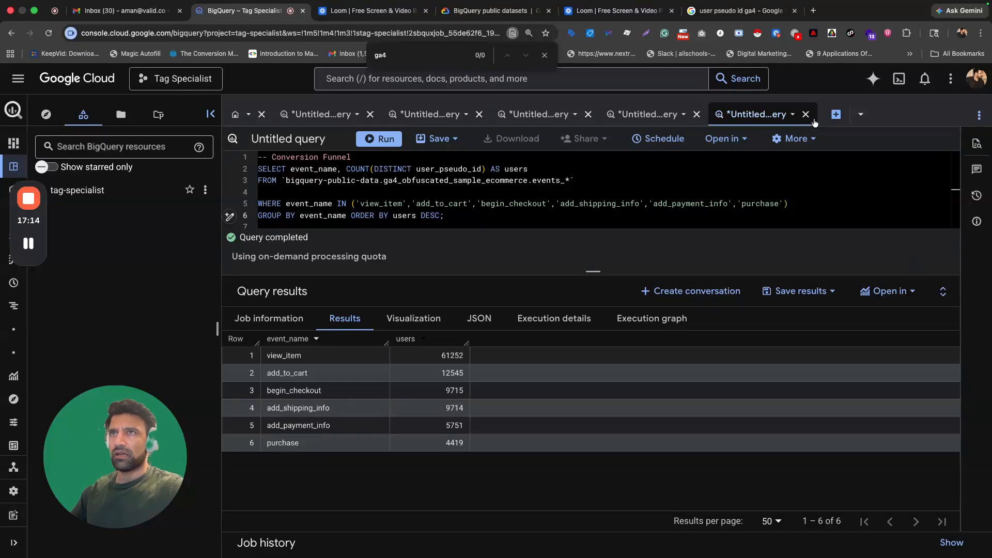
- Create a new query and start it with the comment line --UNNEST
click(837, 116)
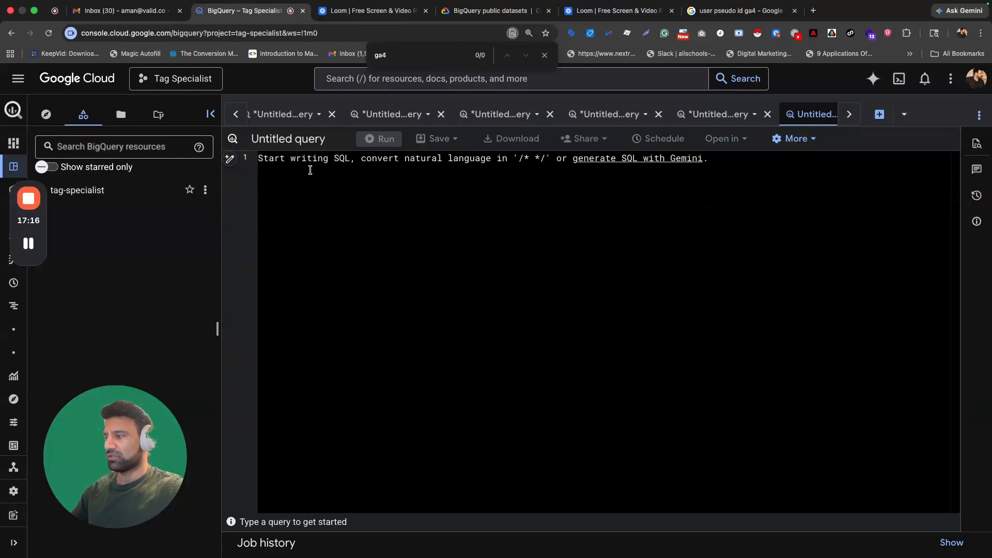
text(--UNN)
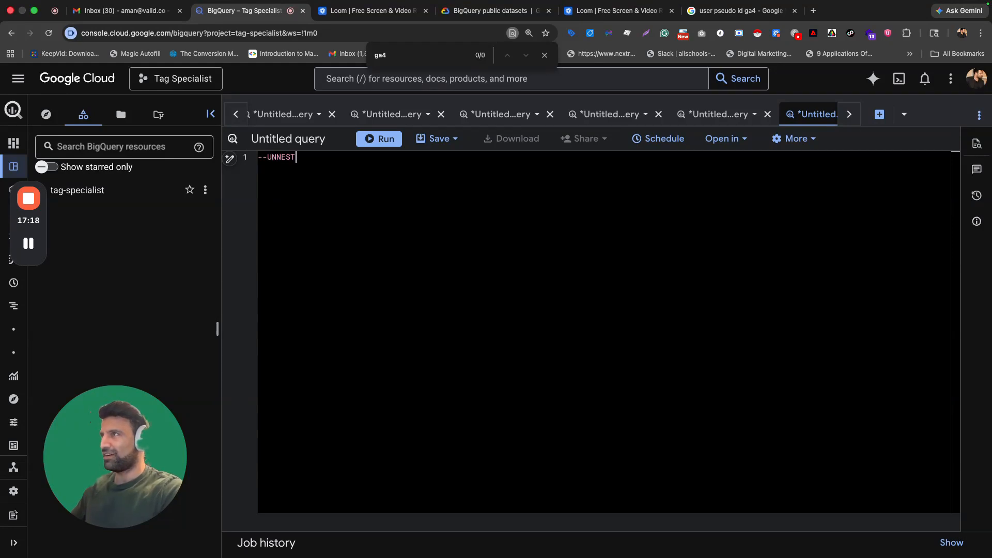
text(EST)
key(Return)
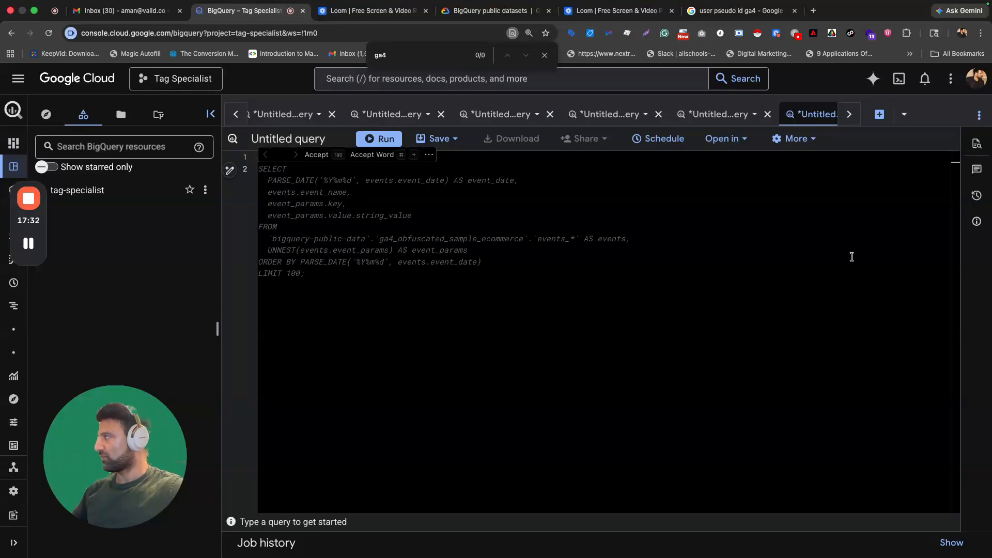
- Copy the funnel query's SQL without its comment and paste it below the --UNNEST comment in the new query
key(super+Tab)
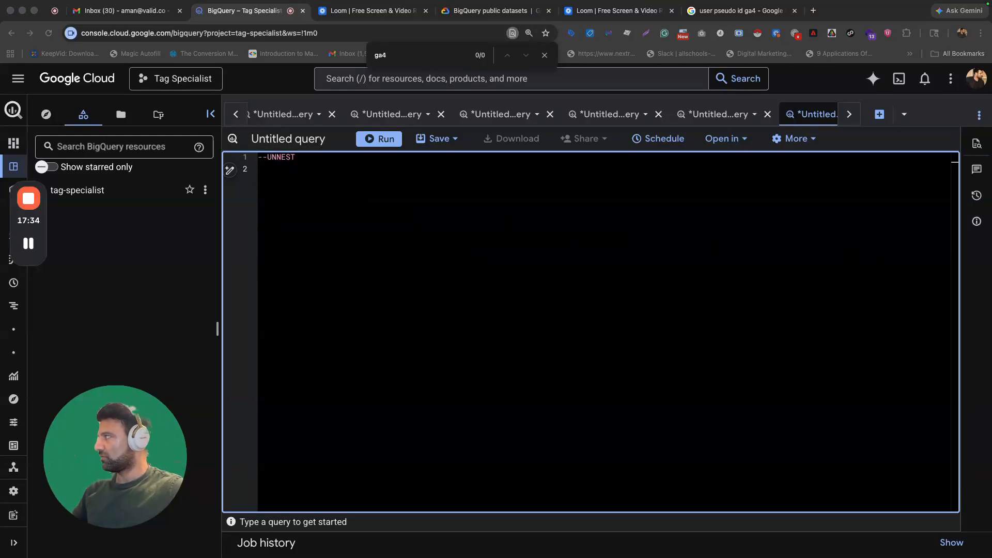
key(super+Tab)
click(705, 114)
drag(444, 216, 257, 169)
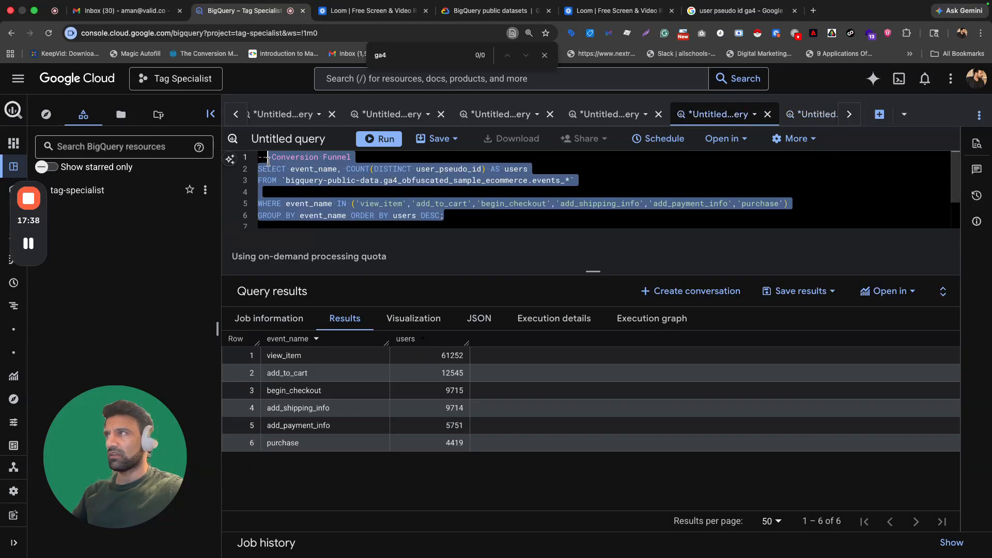
key(super+c)
click(809, 114)
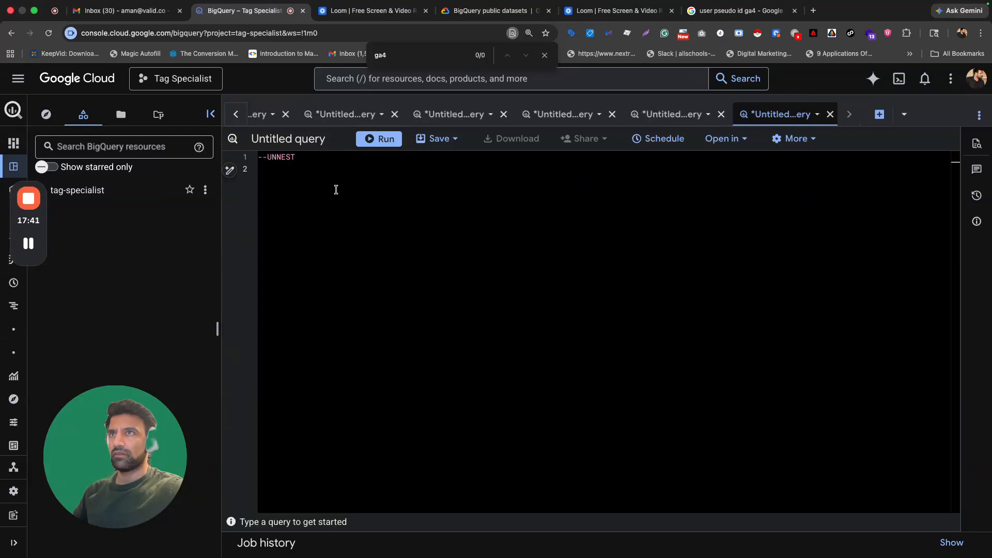
key(super+v)
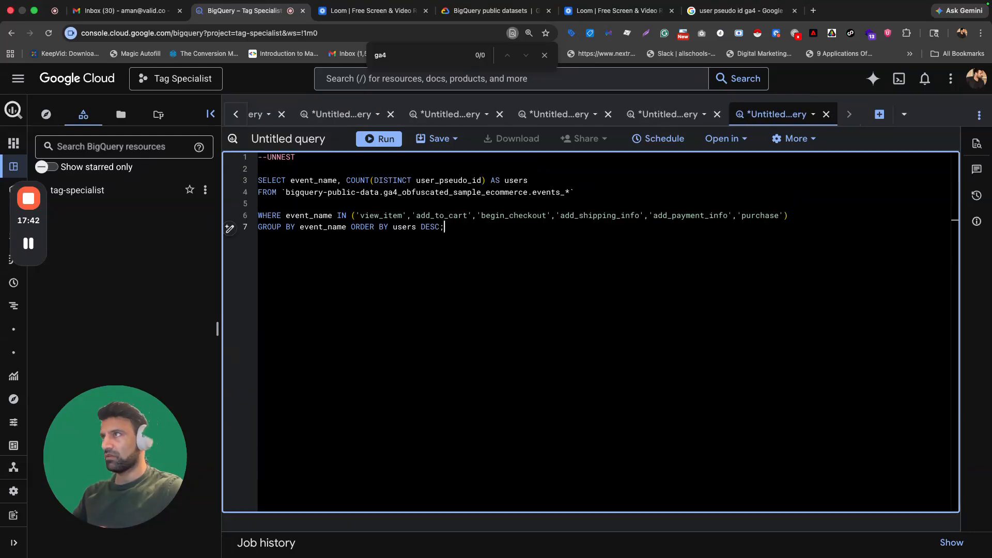
- Clear the column list after SELECT and remove the WHERE and GROUP BY lines from the UNNEST query
click(574, 192)
drag(528, 180, 291, 181)
key(BackSpace)
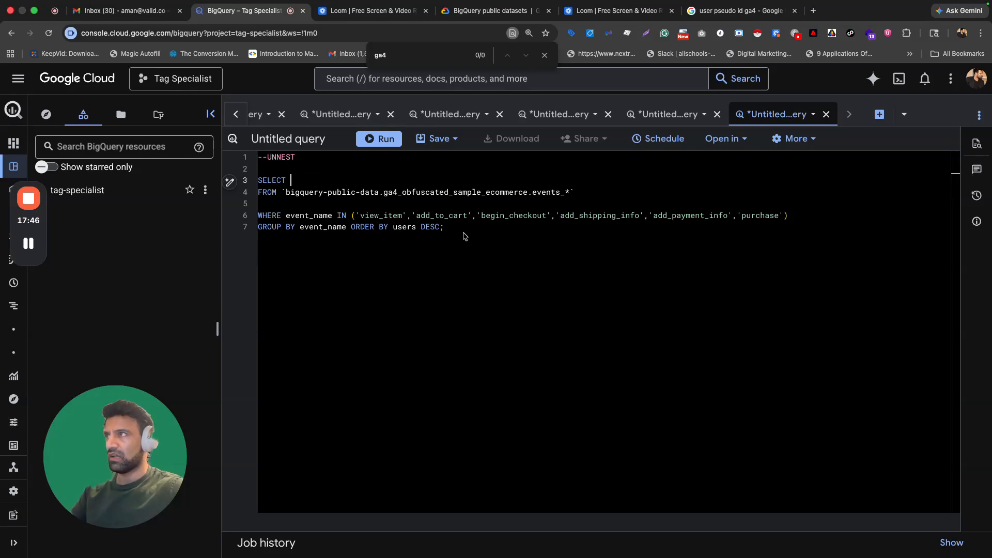
drag(445, 229, 242, 217)
key(BackSpace)
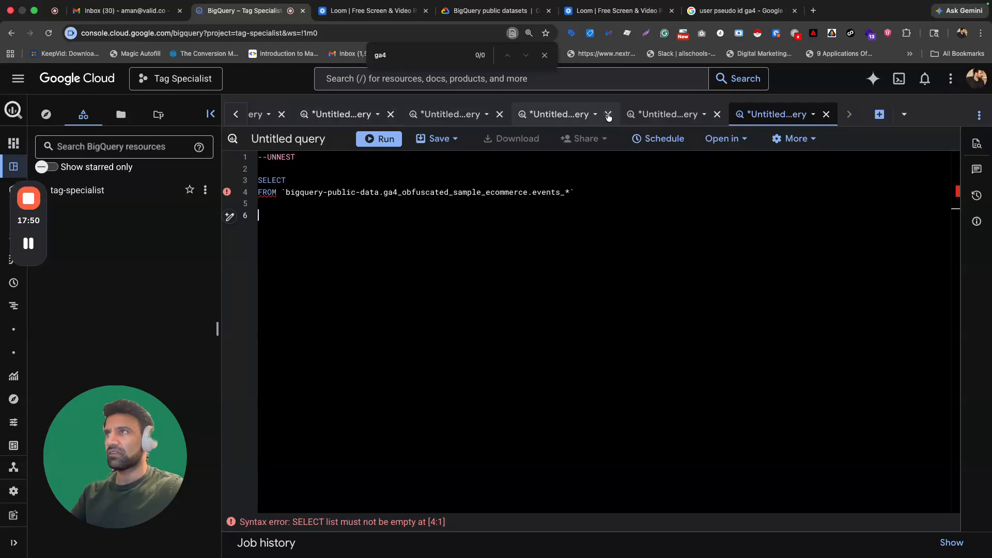
- Examine the event_params keys and their string and integer value columns in the purchase query's results
click(331, 115)
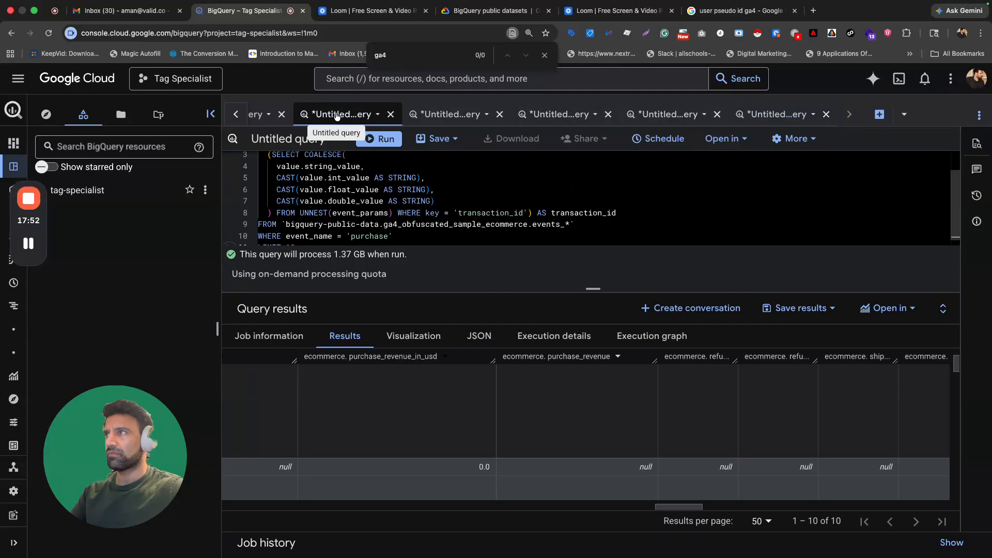
click(422, 120)
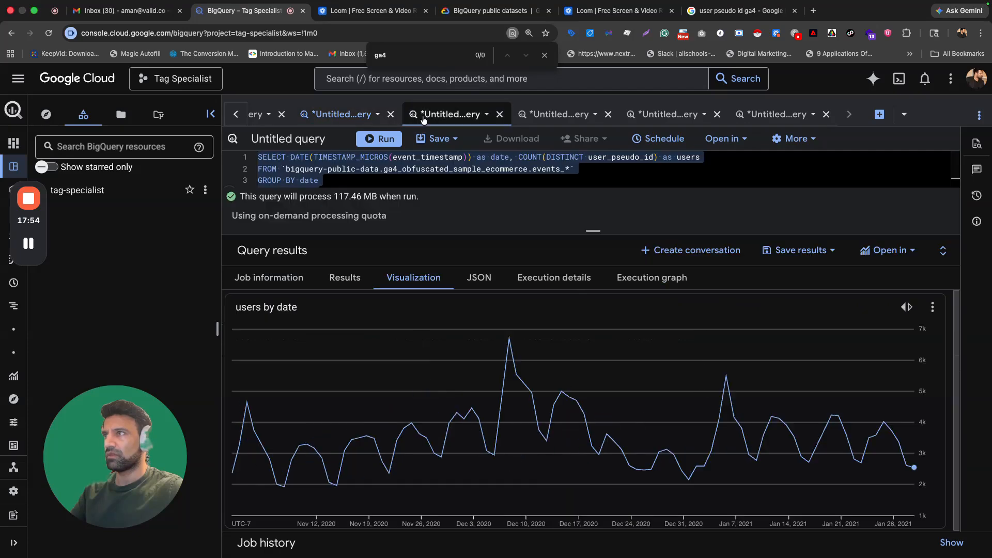
click(341, 117)
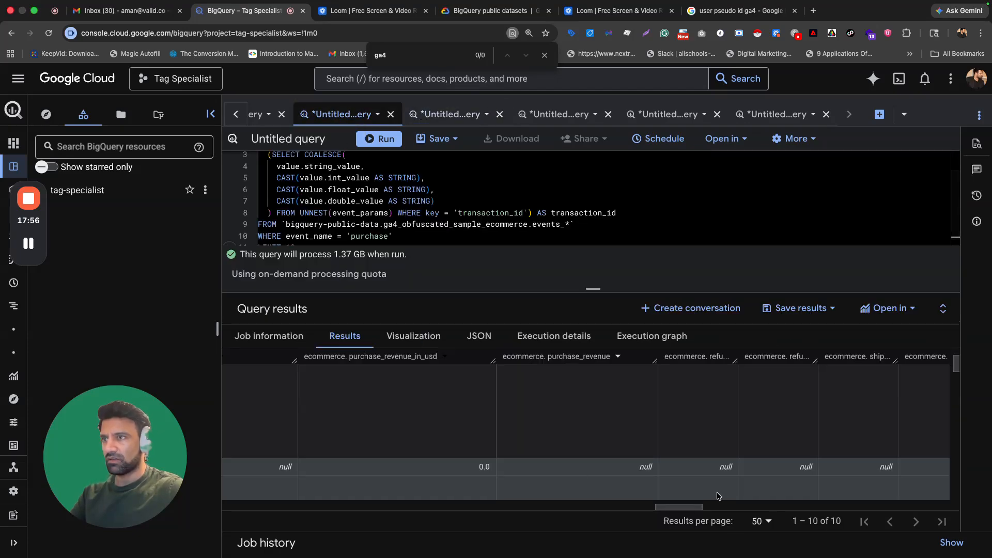
drag(679, 507, 214, 506)
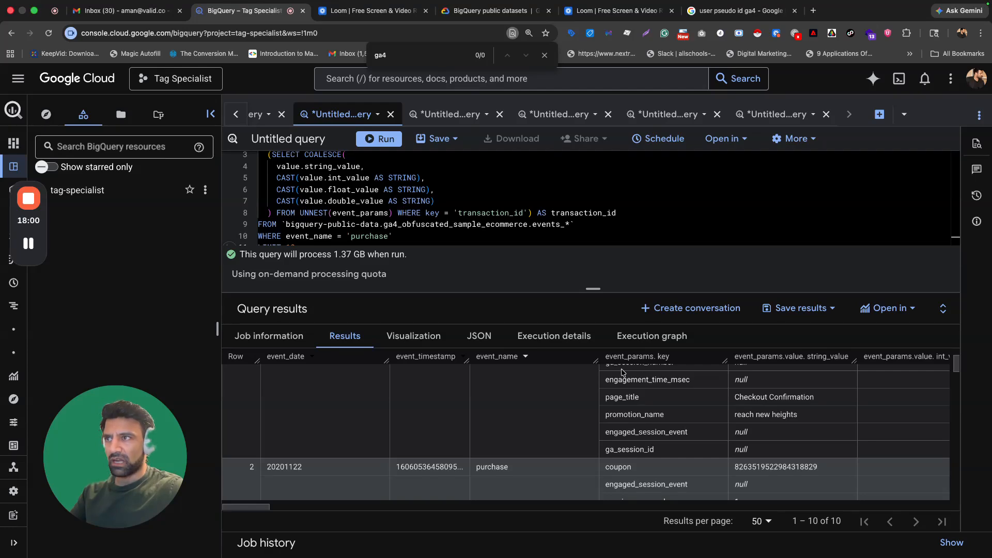
scroll(494, 443, down, 1)
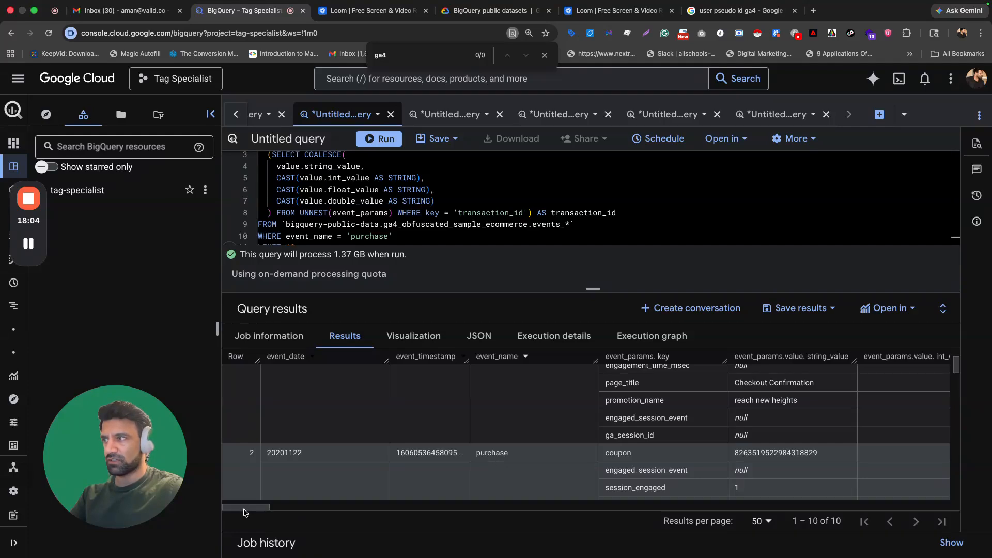
scroll(261, 509, right, 2)
scroll(261, 509, right, 5)
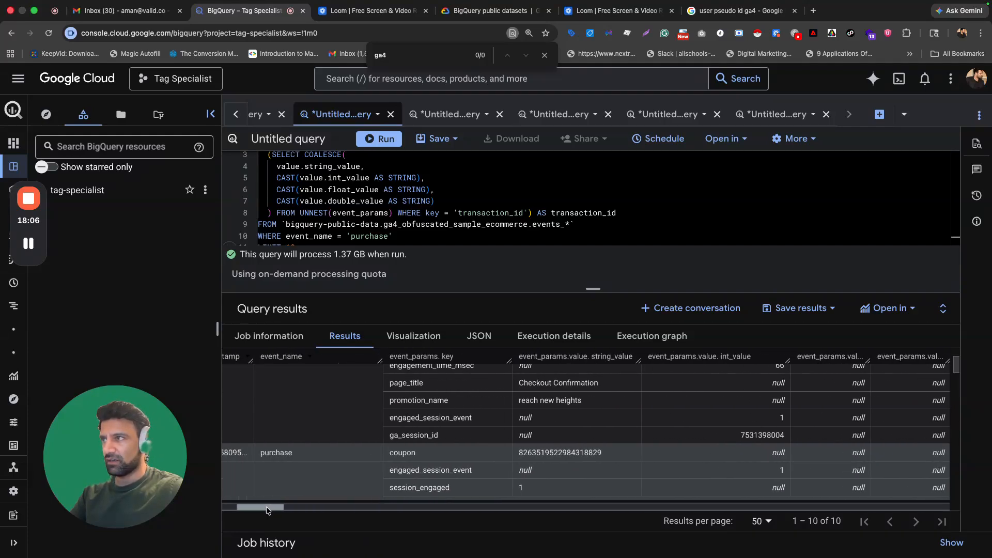
scroll(504, 420, down, 2)
scroll(316, 491, up, 4)
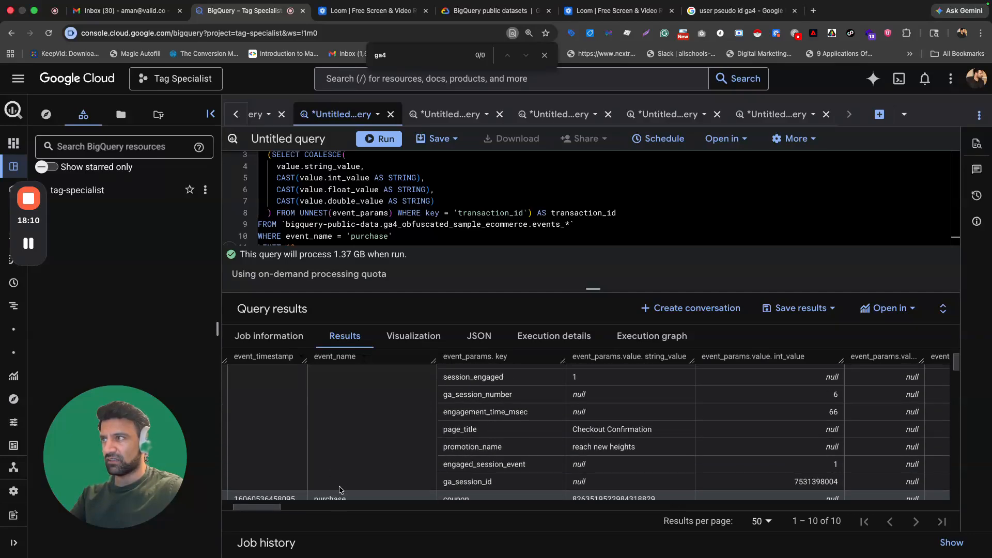
- Review the parameter rows nested under individual purchase events, including transaction_id, and compare them with the purchase query's SQL
scroll(392, 475, up, 4)
scroll(474, 448, up, 1)
scroll(478, 446, down, 5)
scroll(481, 445, down, 5)
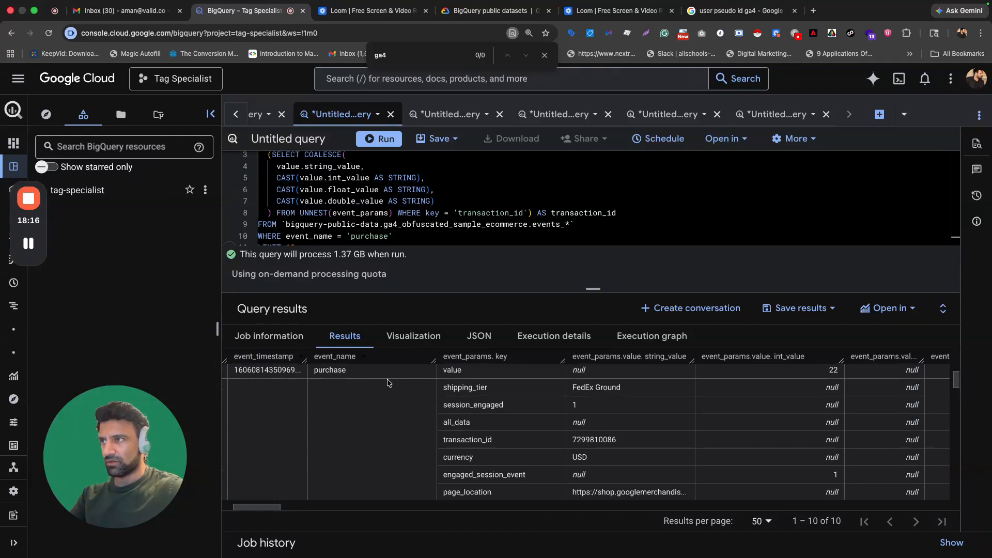
scroll(449, 383, up, 1)
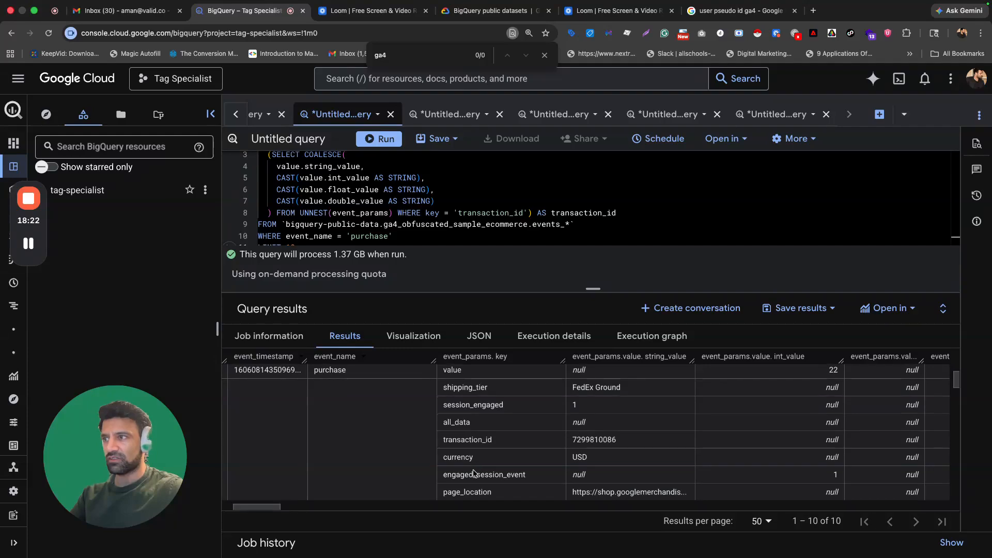
scroll(473, 474, down, 1)
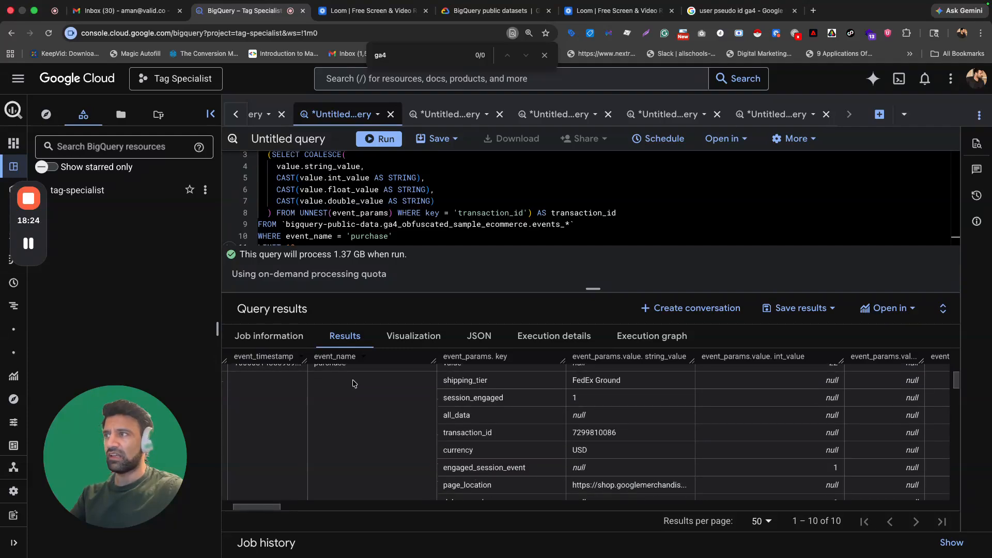
scroll(464, 429, down, 1)
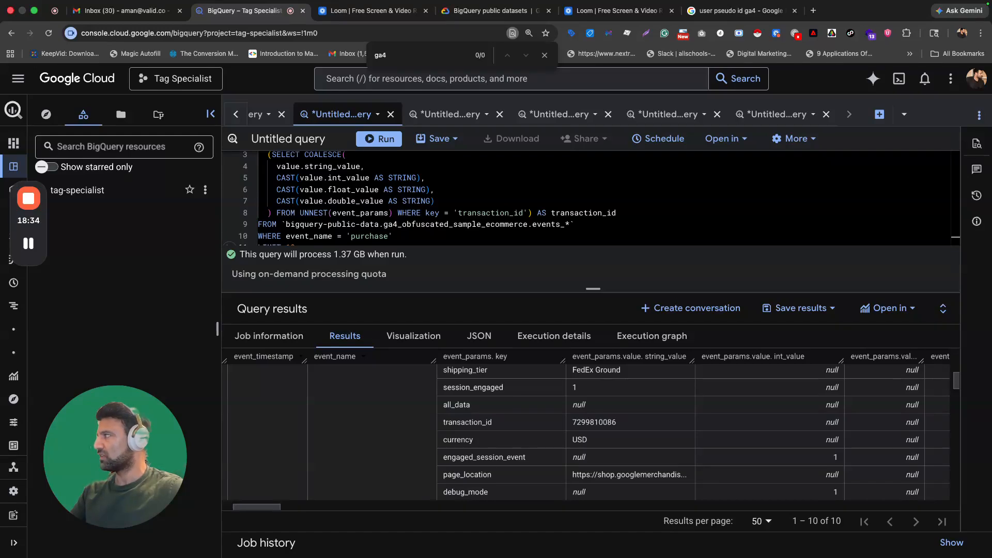
scroll(519, 407, down, 1)
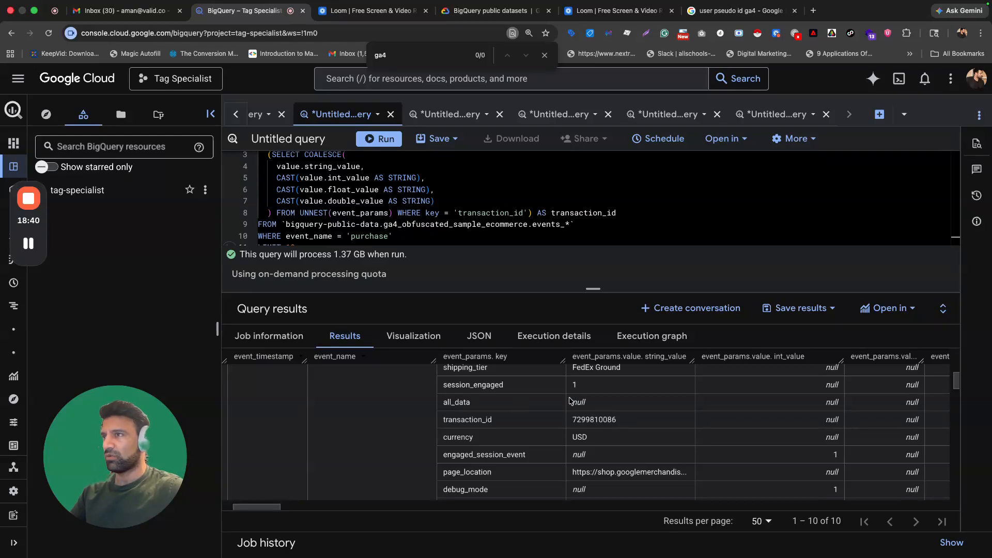
scroll(482, 406, up, 1)
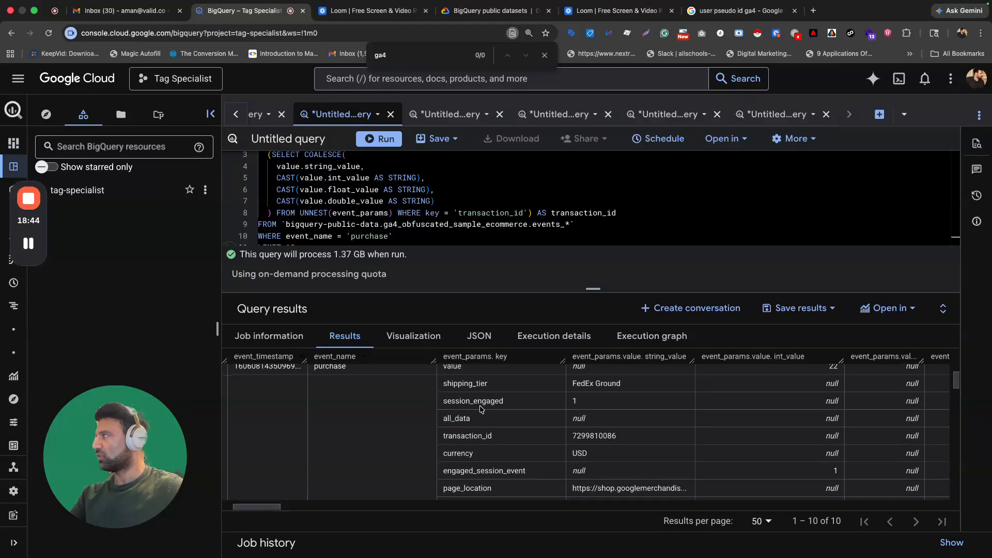
scroll(482, 409, up, 1)
scroll(481, 408, down, 2)
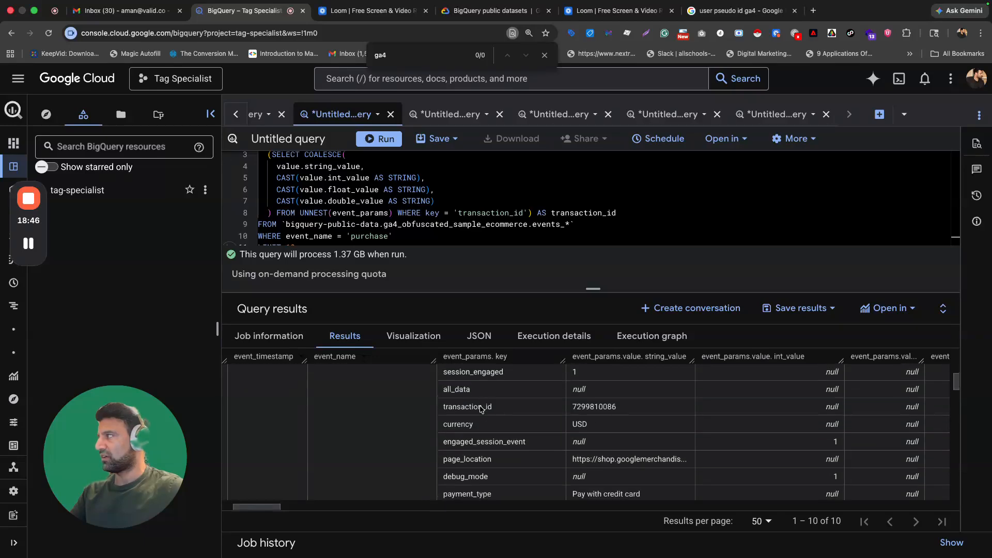
scroll(479, 418, down, 2)
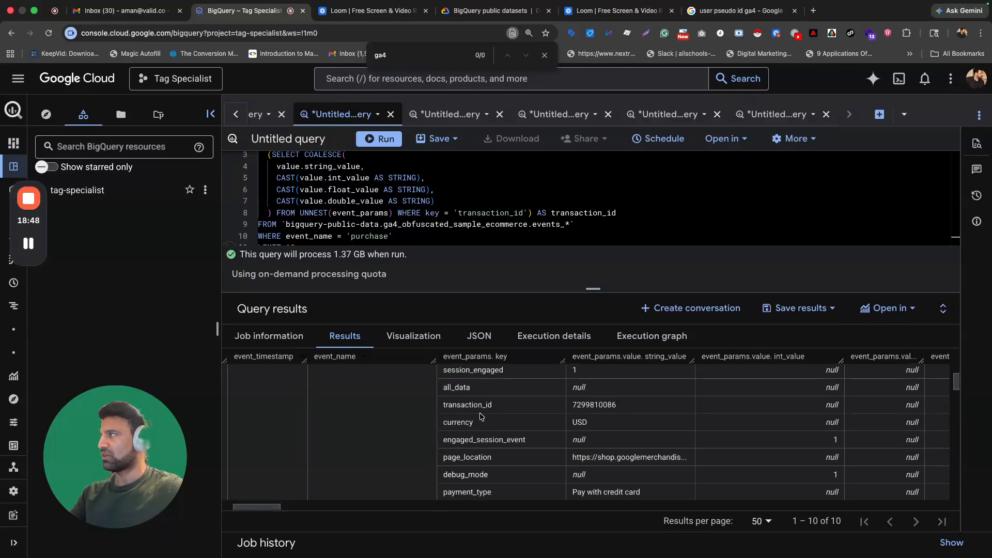
scroll(488, 411, up, 3)
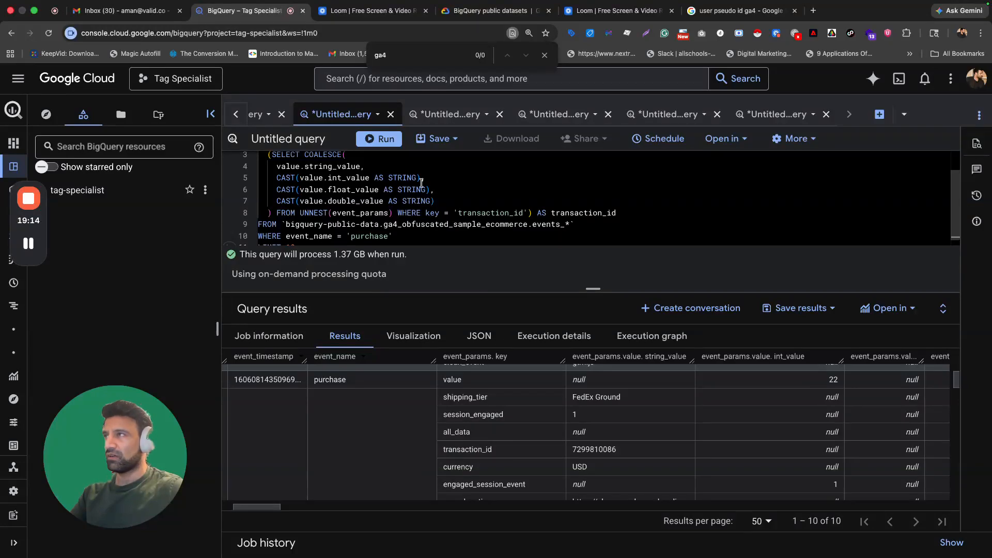
scroll(429, 193, down, 1)
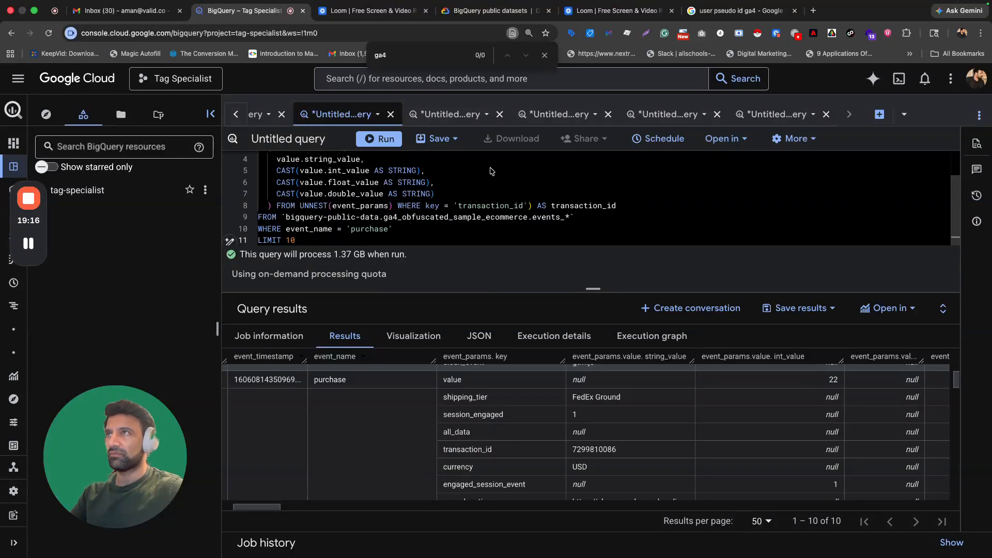
- Place the UNNEST query directly after the purchase query and fill its SELECT list with event_name, event_params.key
click(778, 114)
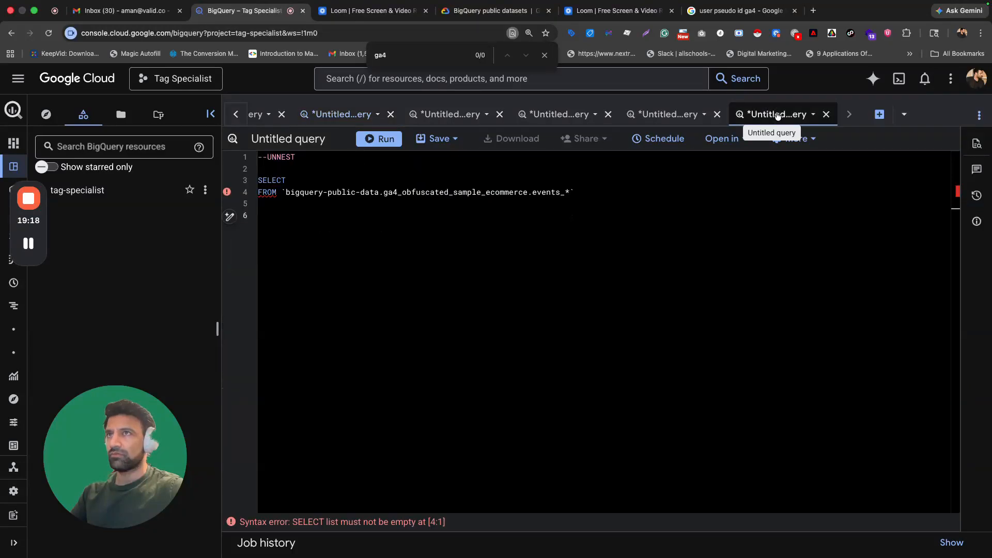
drag(778, 115, 450, 119)
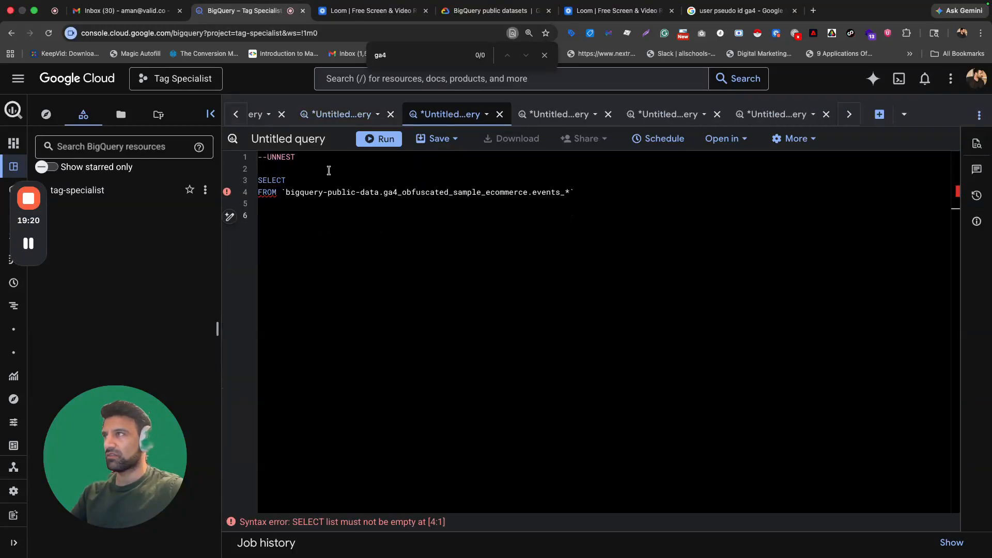
click(298, 180)
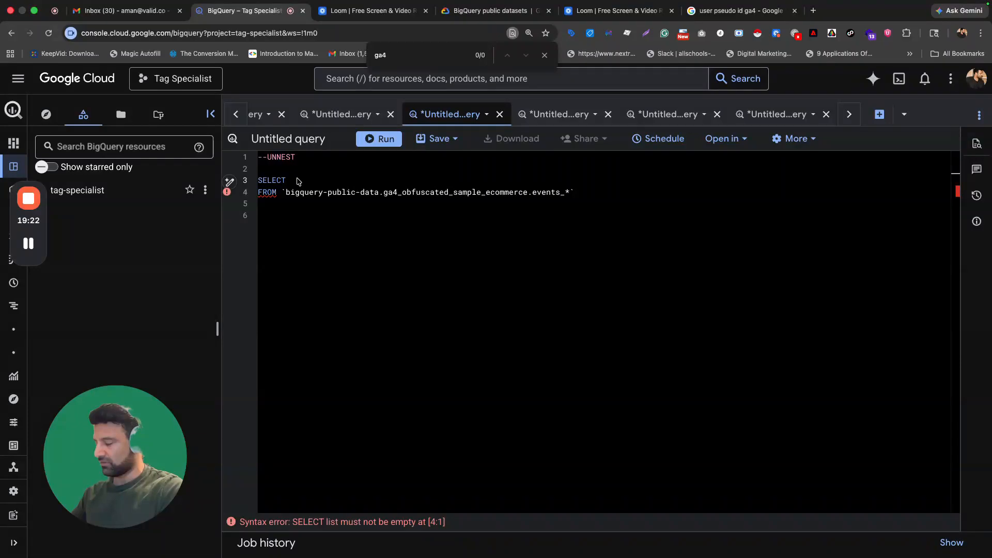
text(eventy)
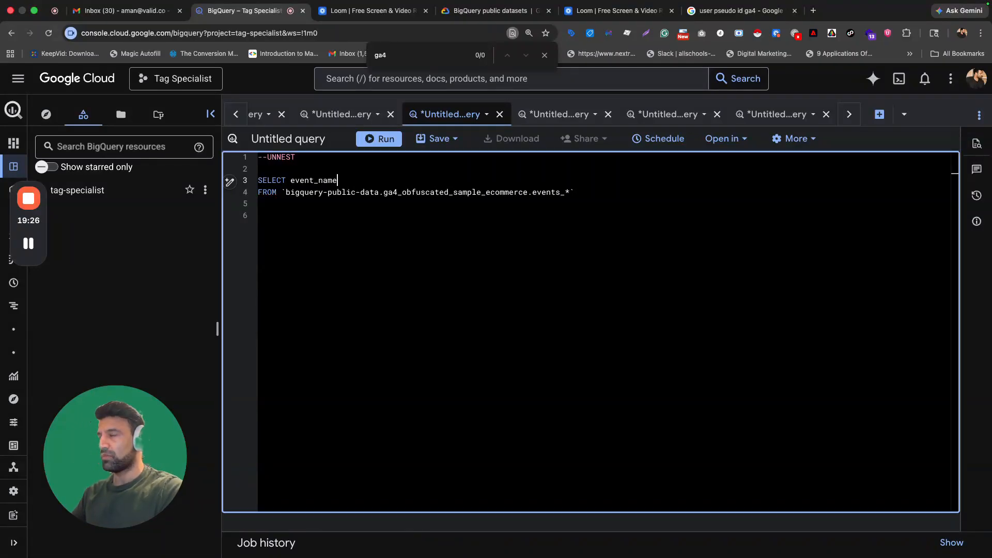
text( event_params.key)
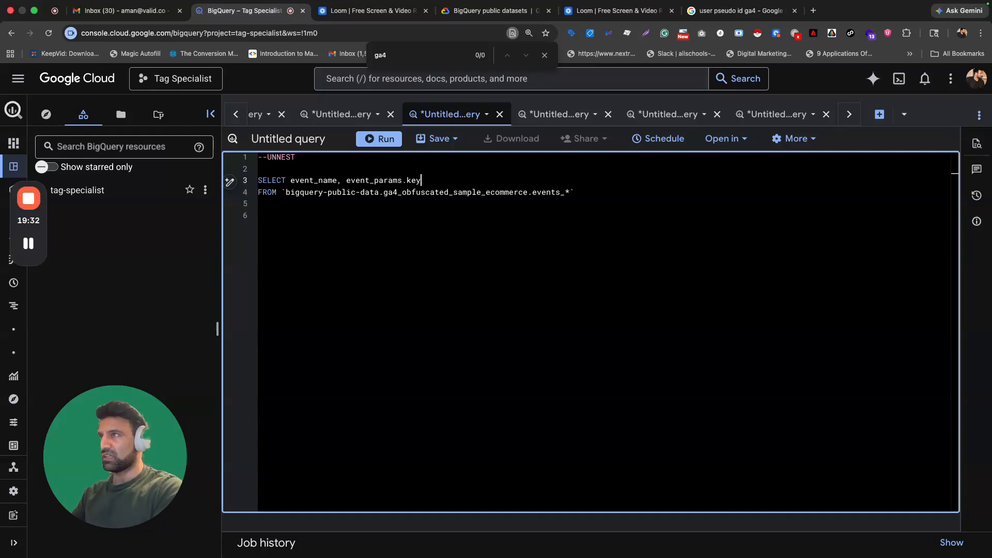
- Try to reference the transaction ID by appending .transaction_id, copied from the purchase results, to event_params.key
click(336, 114)
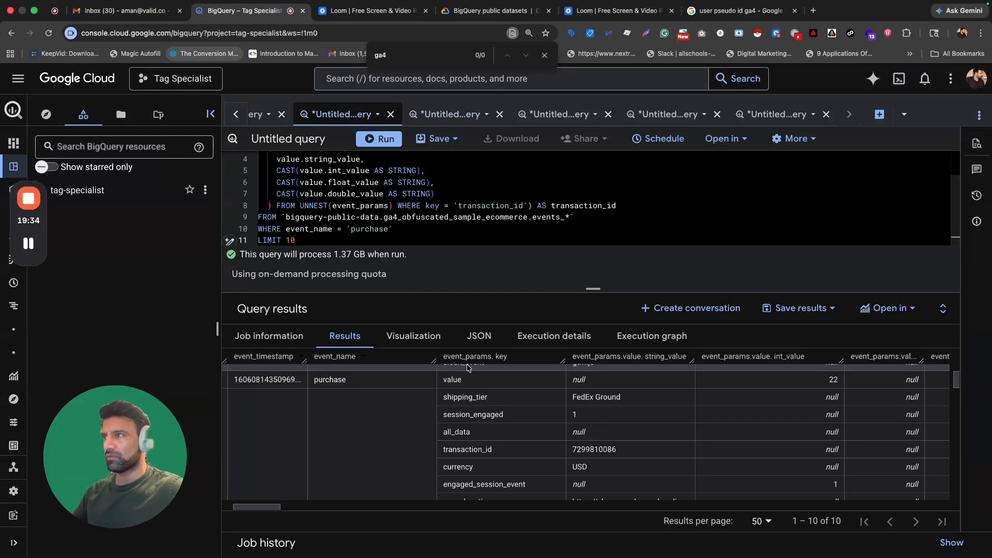
double_click(464, 450)
key(super+c)
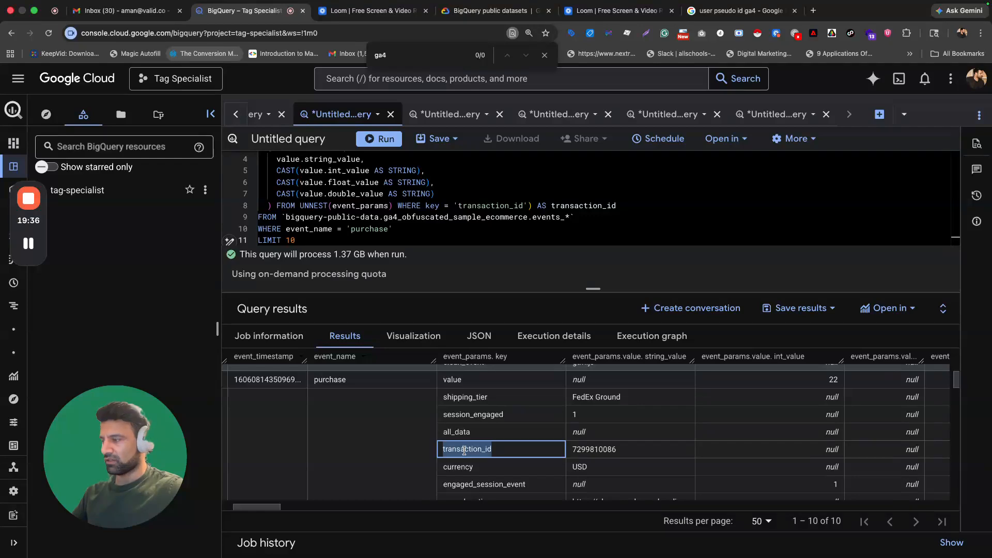
click(434, 115)
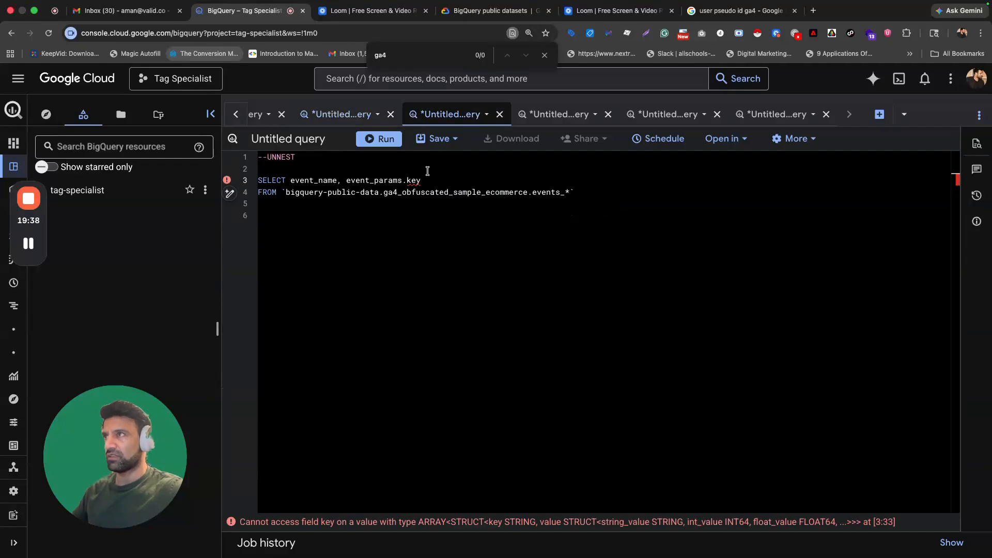
text(.)
key(super+v)
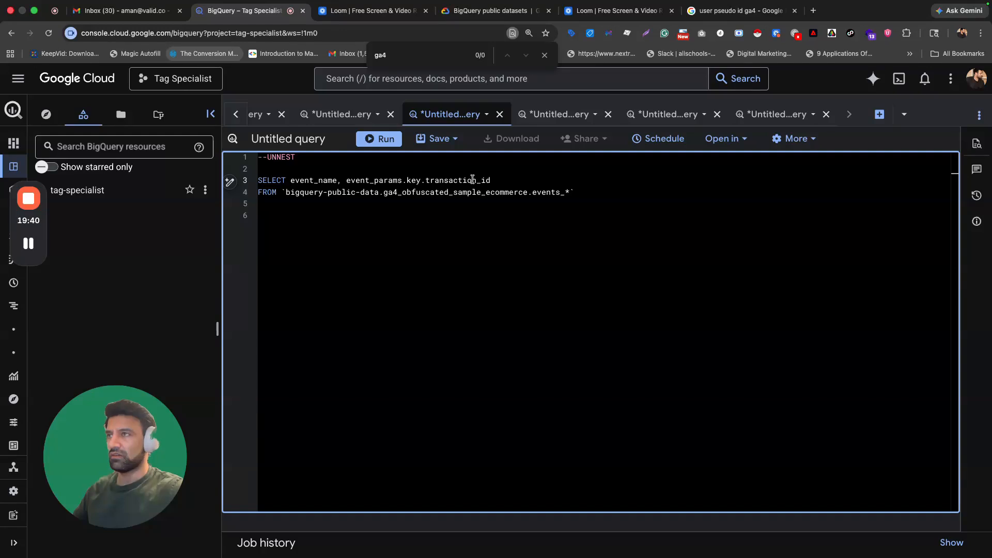
- Add the filter WHERE event_name='purchase' below the FROM line of the UNNEST query
click(585, 193)
key(Return)
text(WHERE event_name='purchase)
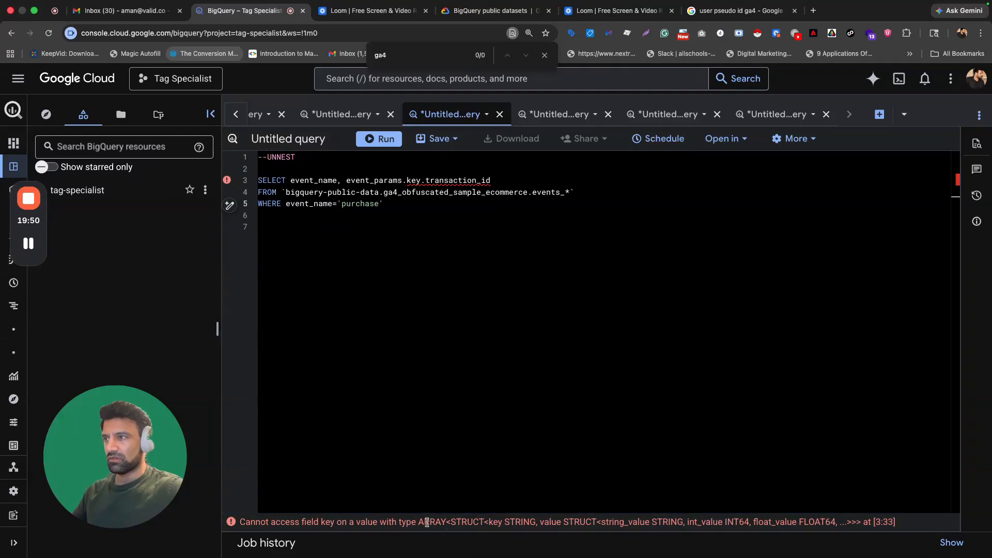
- Read the UNNEST query's validation error and compare it with the nested event_params columns in the purchase results
triple_click(429, 523)
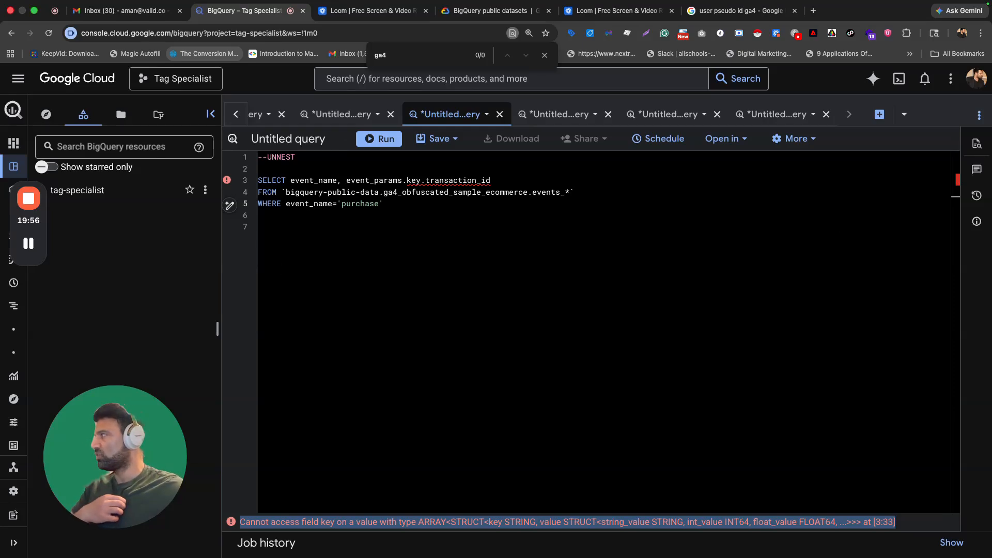
click(349, 116)
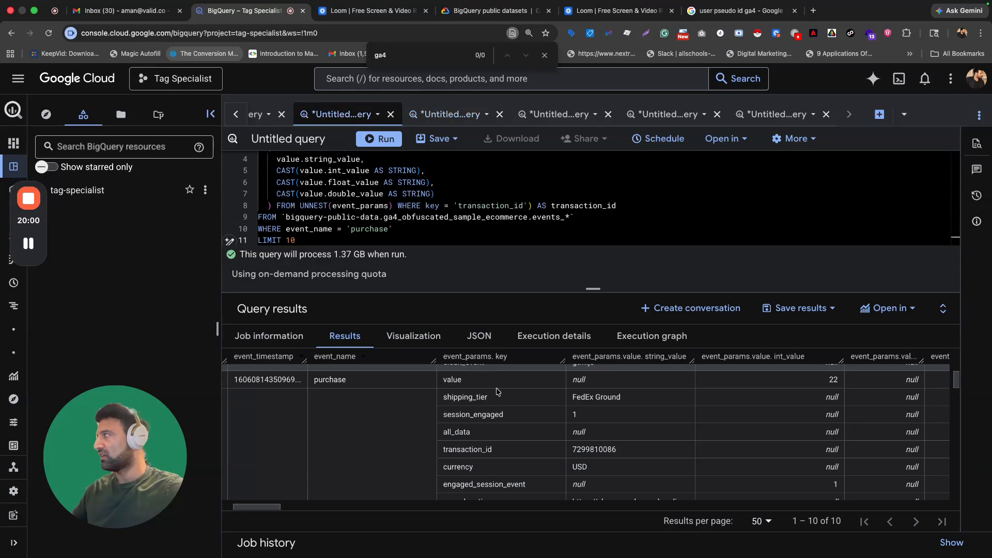
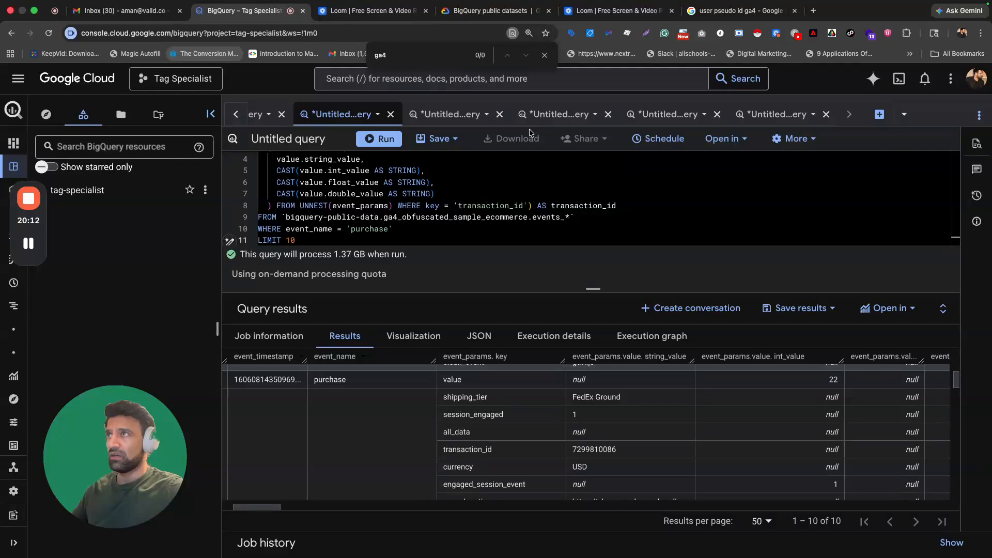
click(775, 114)
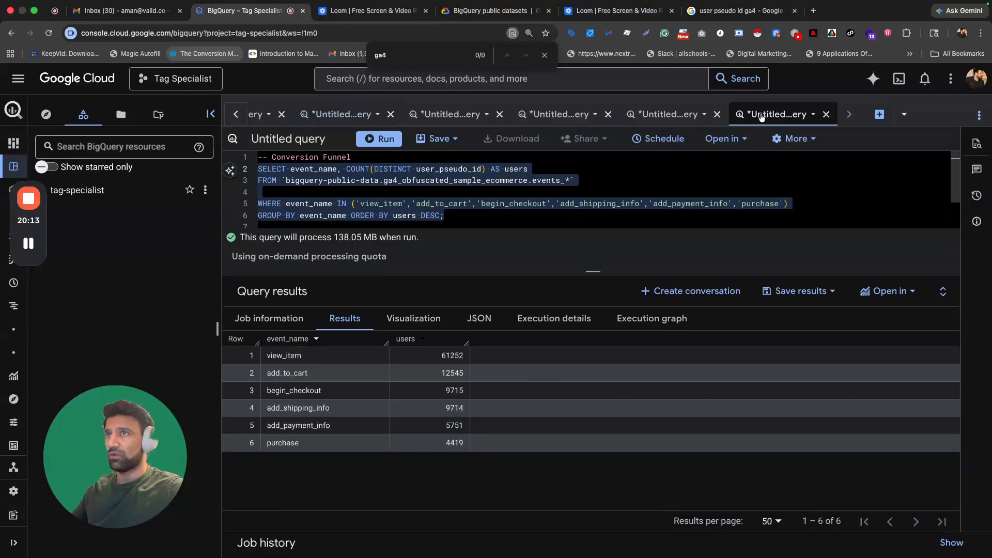
click(490, 119)
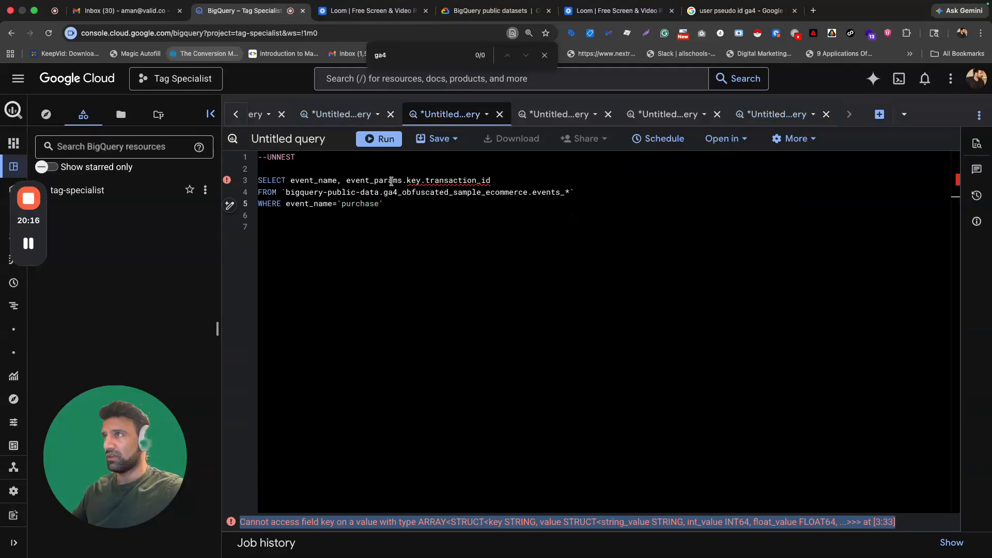
- Replace event_params.key.transaction_id with the start of a parenthesised SELECT subquery after event_name
drag(347, 180, 495, 182)
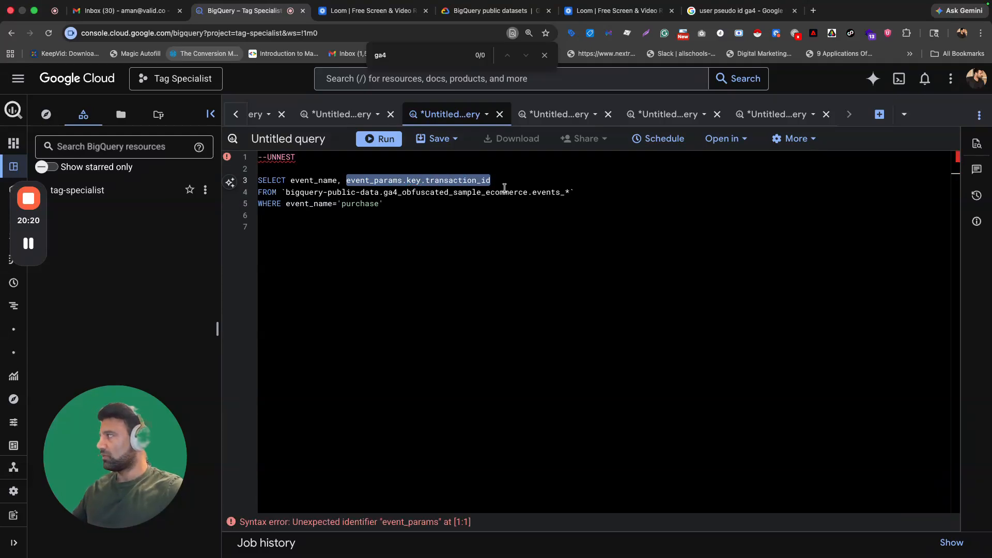
key(BackSpace)
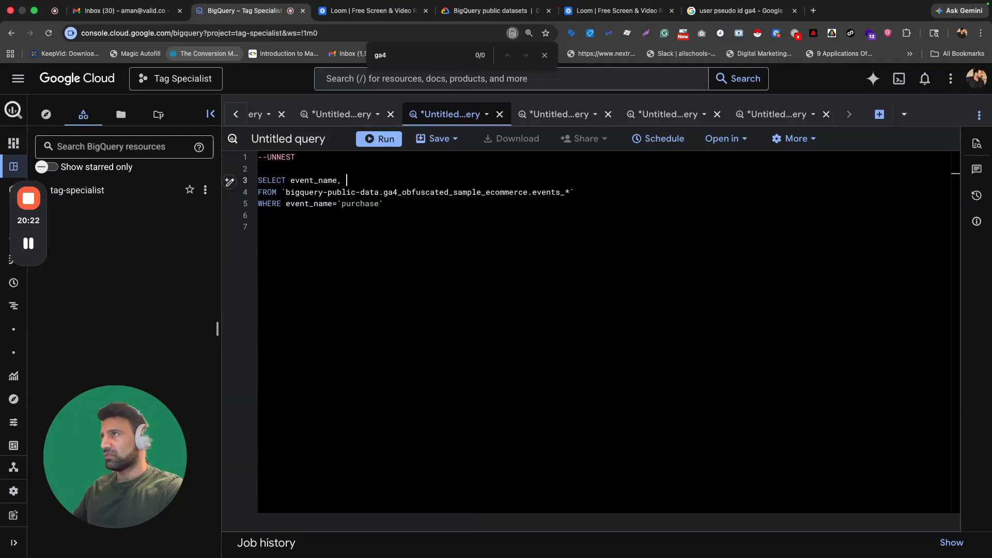
text((S)
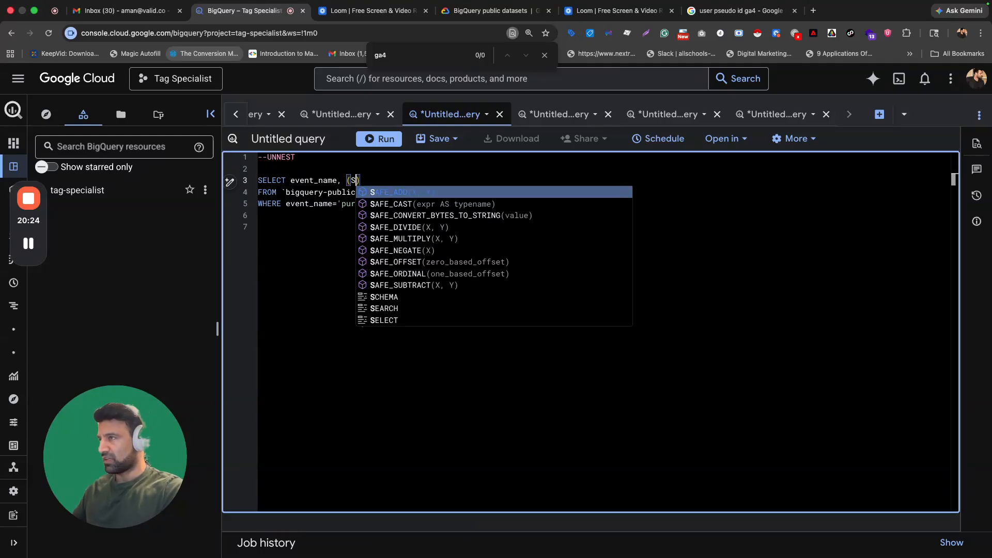
text(ELECT)
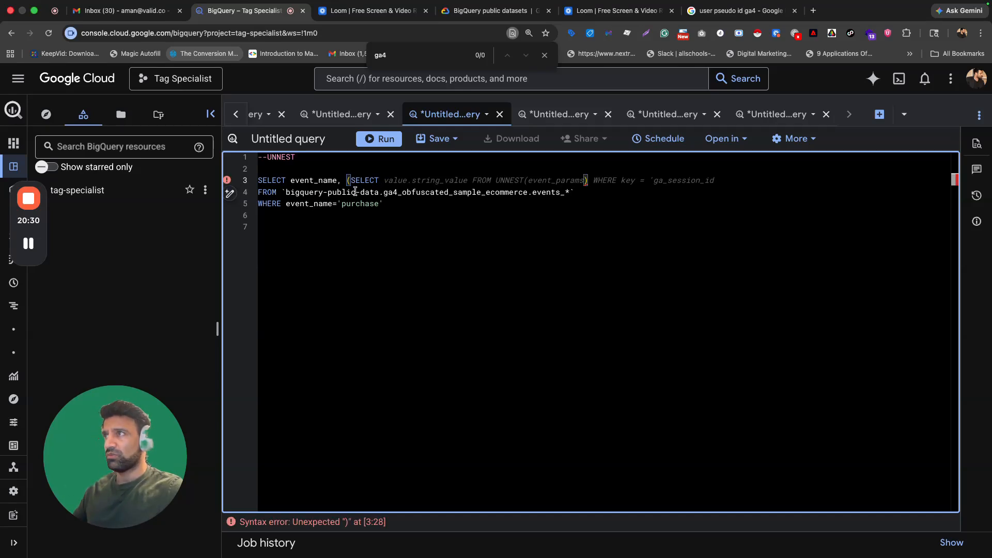
- Copy the event_params.value. string_value column name from the purchase results and paste it after SELECT in the subquery
click(342, 114)
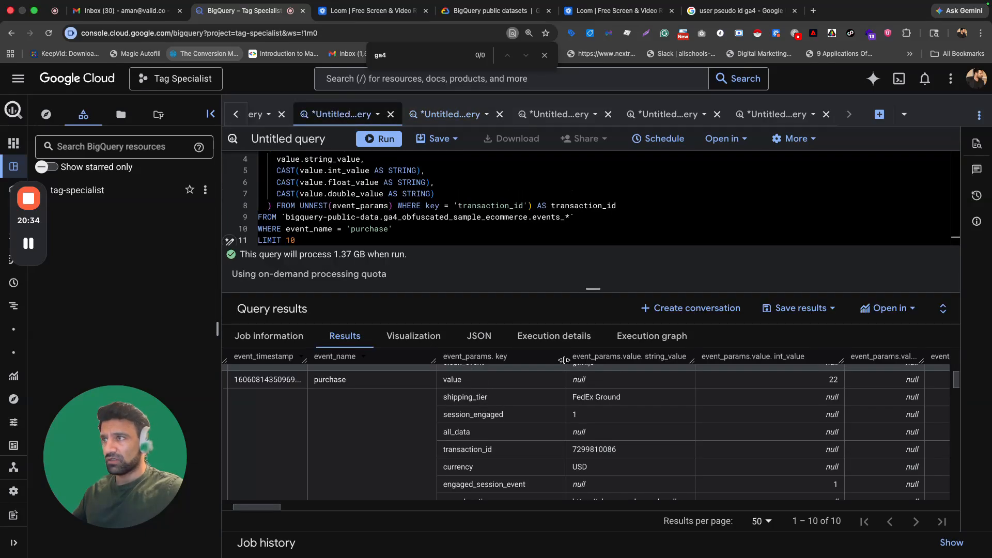
double_click(656, 359)
click(626, 356)
scroll(626, 356, up, 3)
double_click(681, 356)
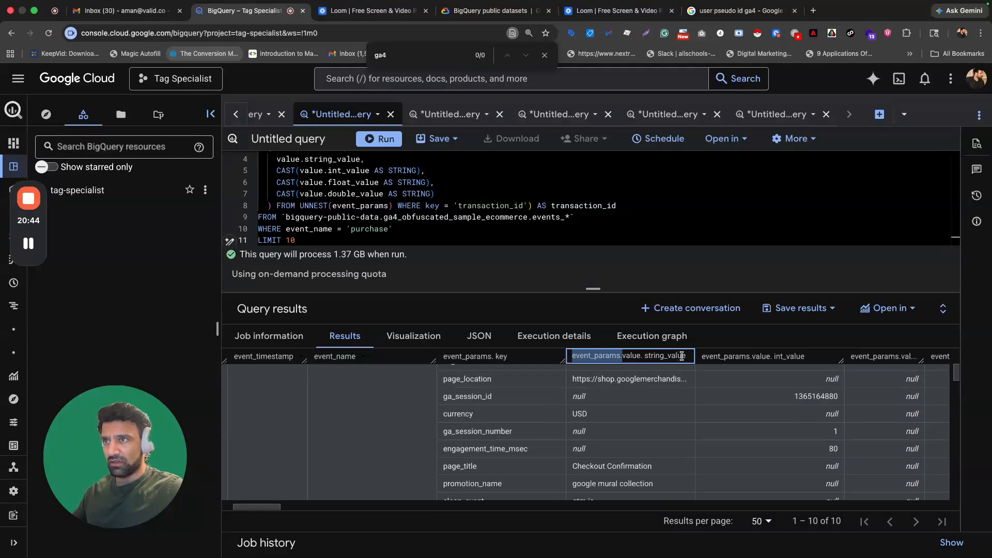
triple_click(655, 357)
key(super+c)
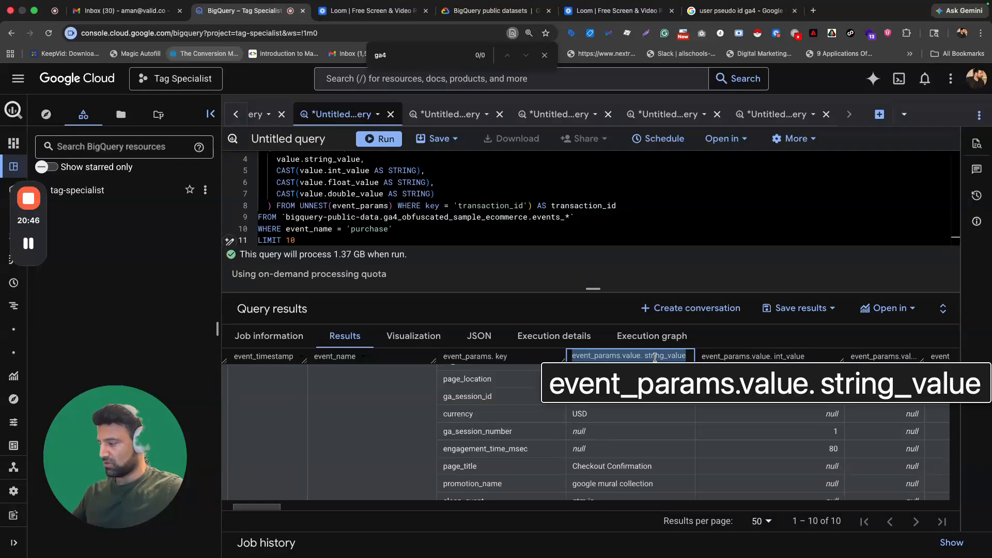
click(454, 114)
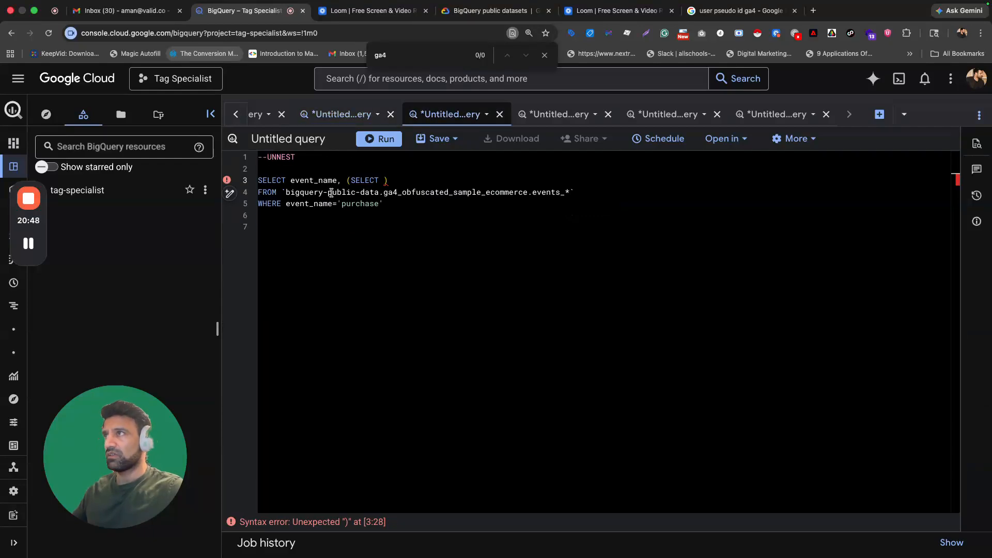
click(377, 181)
key(super+v)
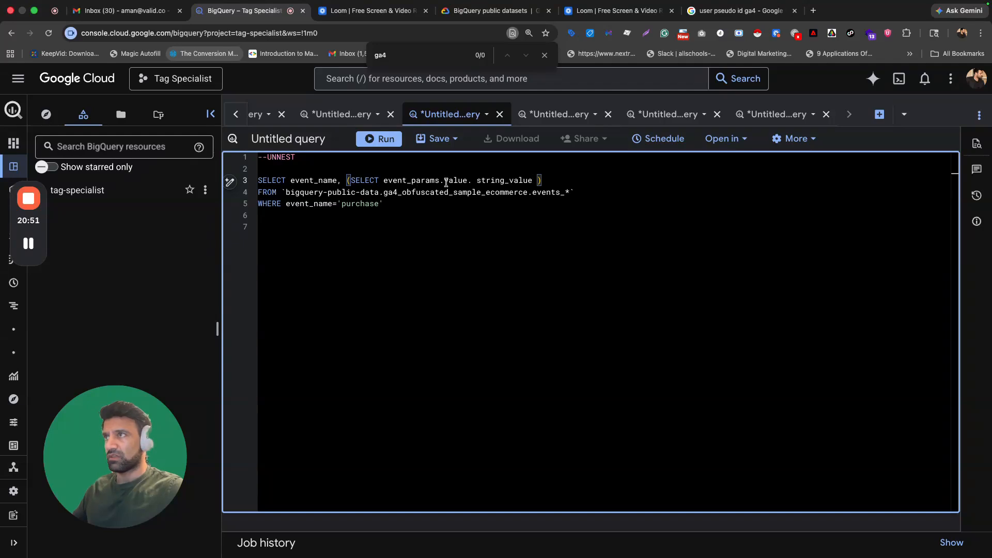
- Shorten the column name selected in the subquery to value.string_value, removing the event_params prefix and the stray space
drag(447, 182, 384, 181)
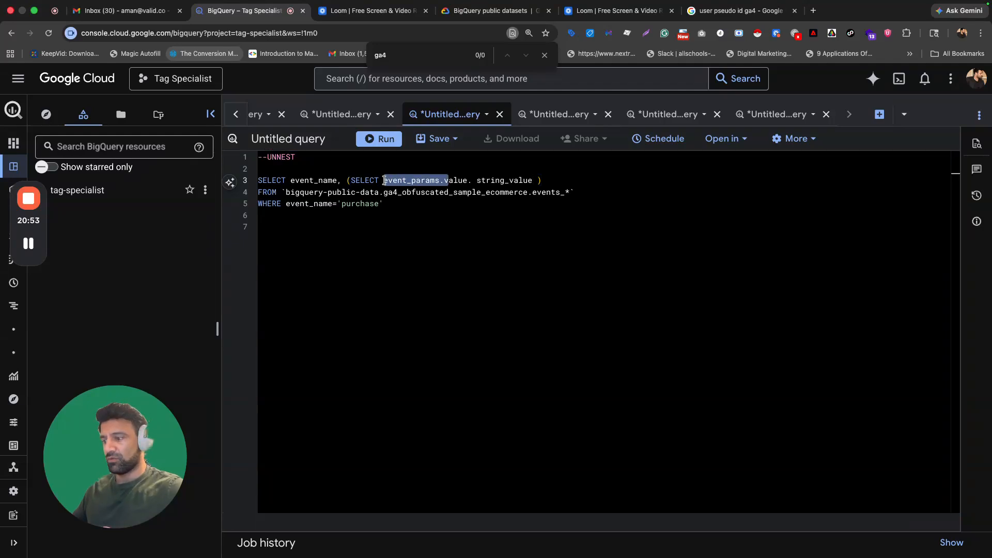
key(BackSpace)
click(412, 181)
key(BackSpace)
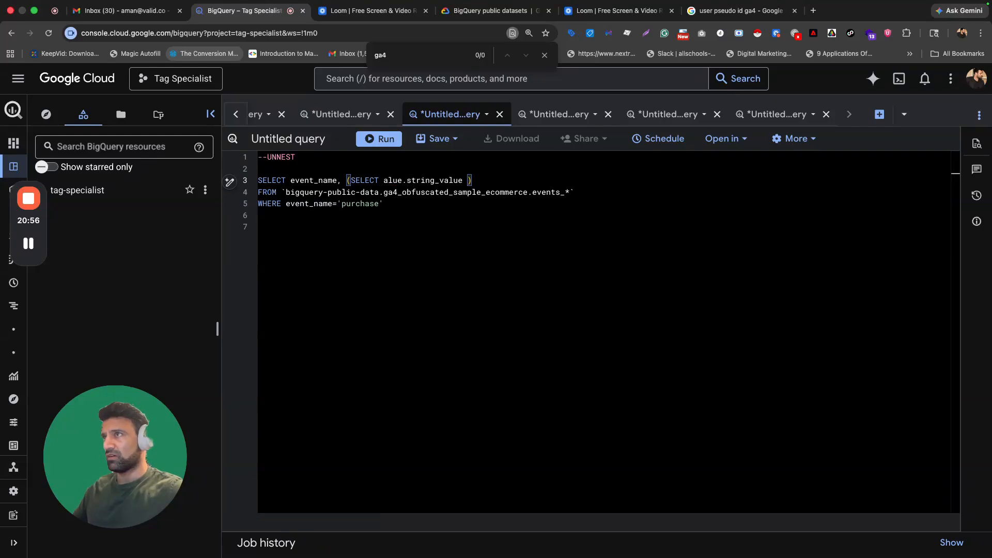
click(464, 181)
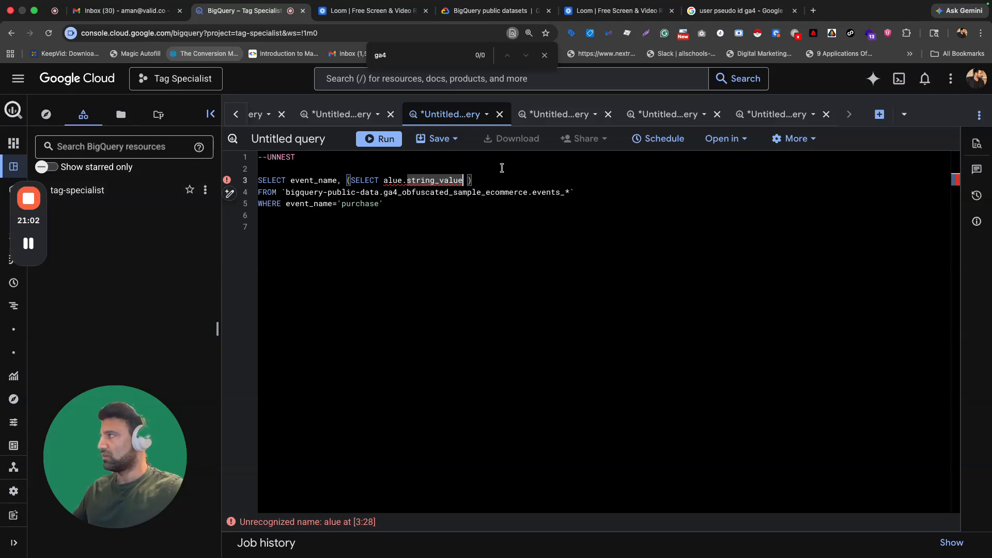
click(384, 181)
text(v)
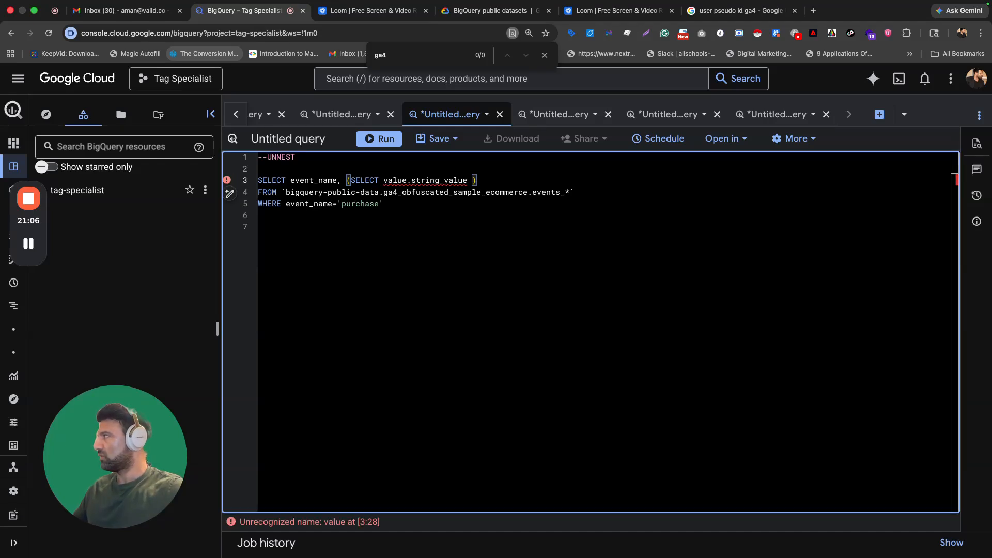
- Add FROM UNNEST with an empty pair of parentheses after value.string_value in the subquery
click(471, 180)
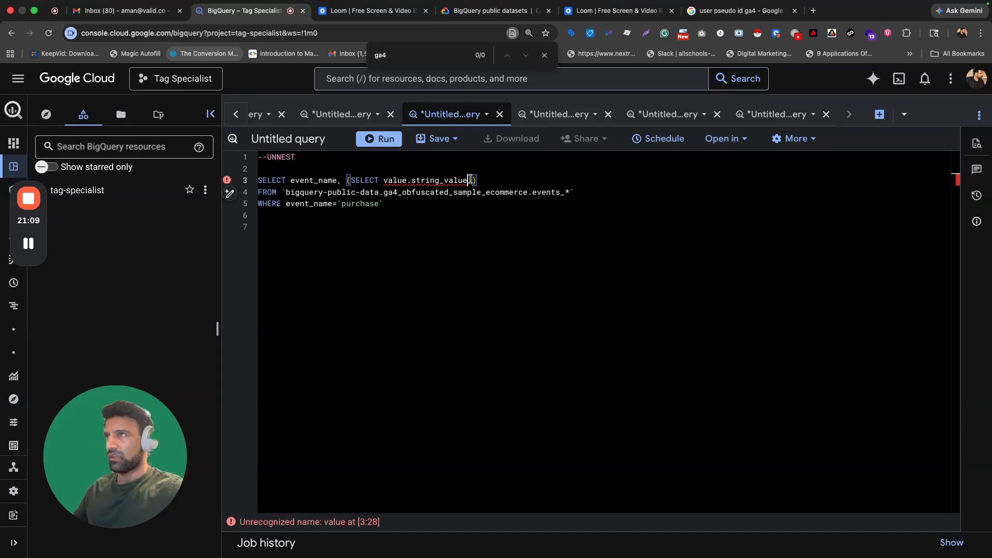
text(FROM UNNES)
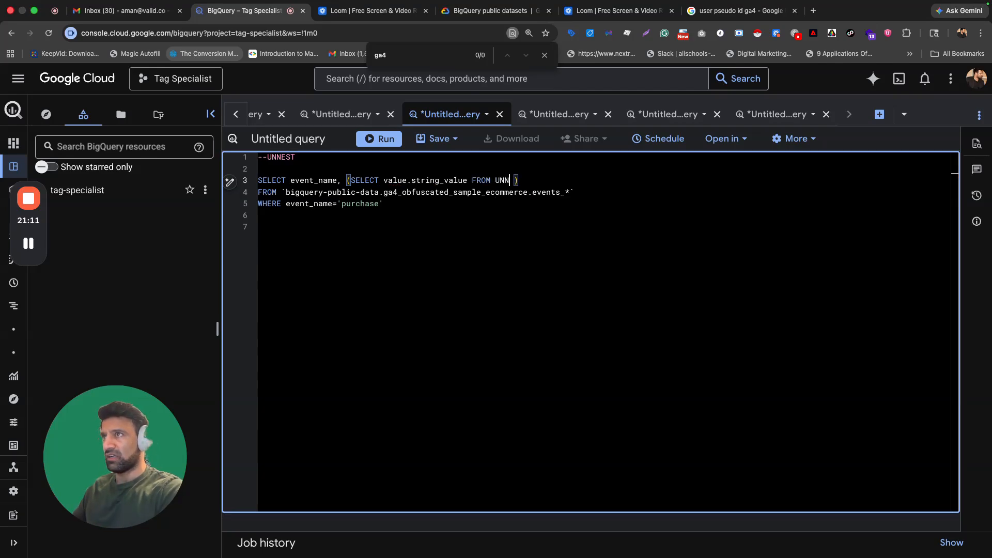
text(T)
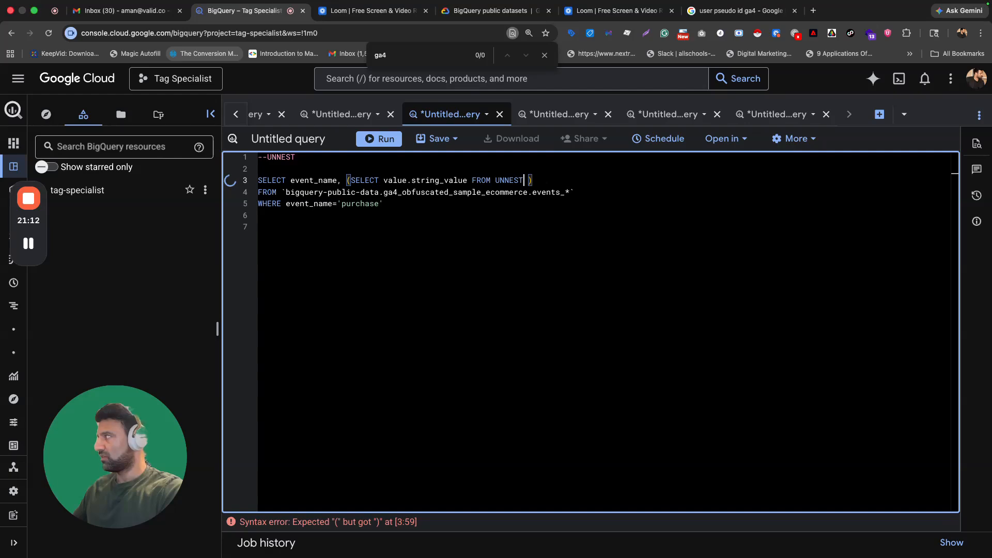
text(()
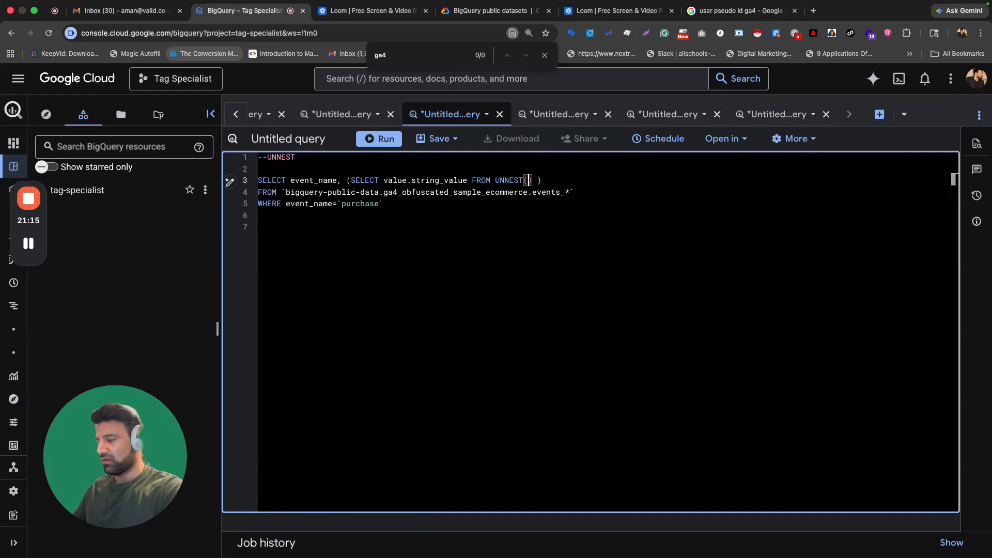
- Copy event_params from the string_value column header in the purchase results and paste it between the UNNEST parentheses
click(331, 114)
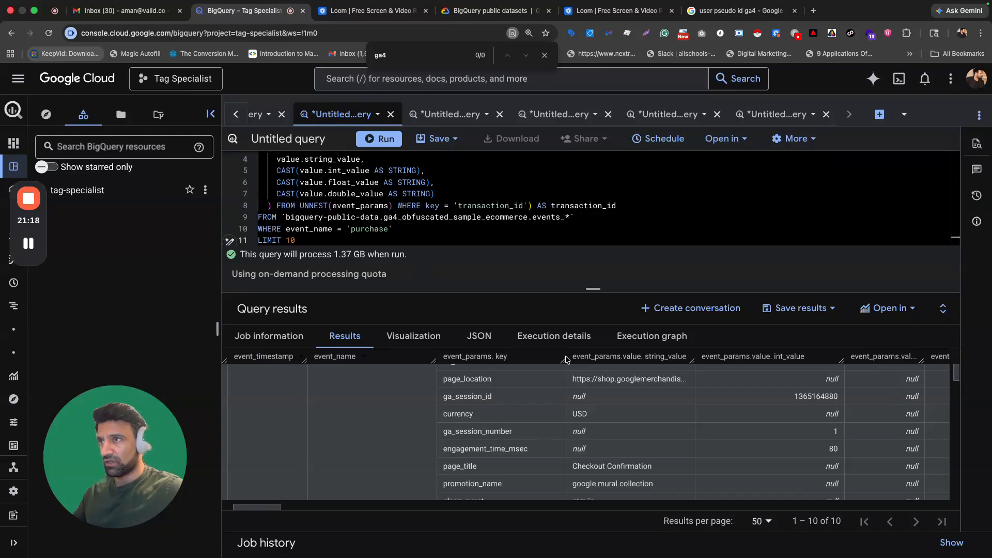
click(603, 359)
double_click(596, 358)
key(super+c)
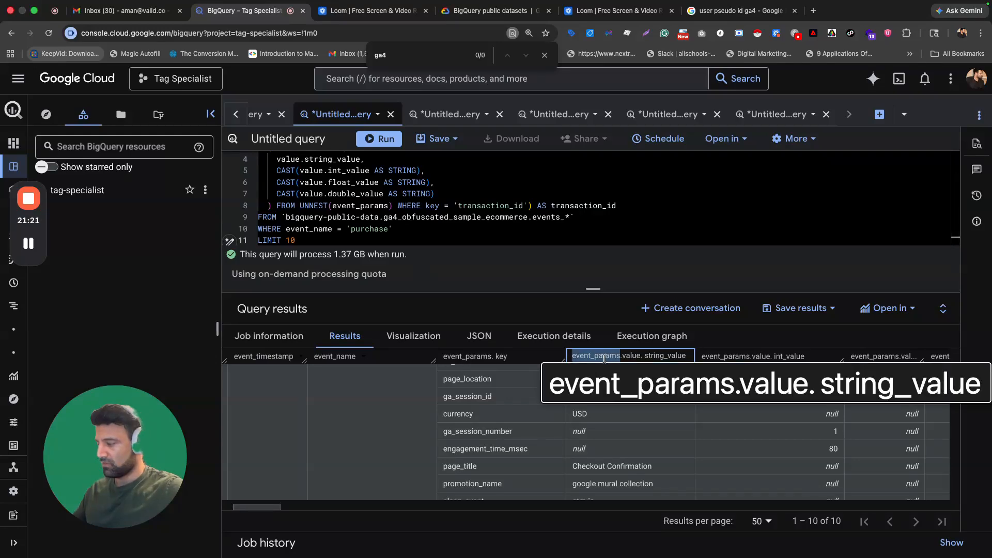
click(450, 114)
click(524, 181)
key(super+v)
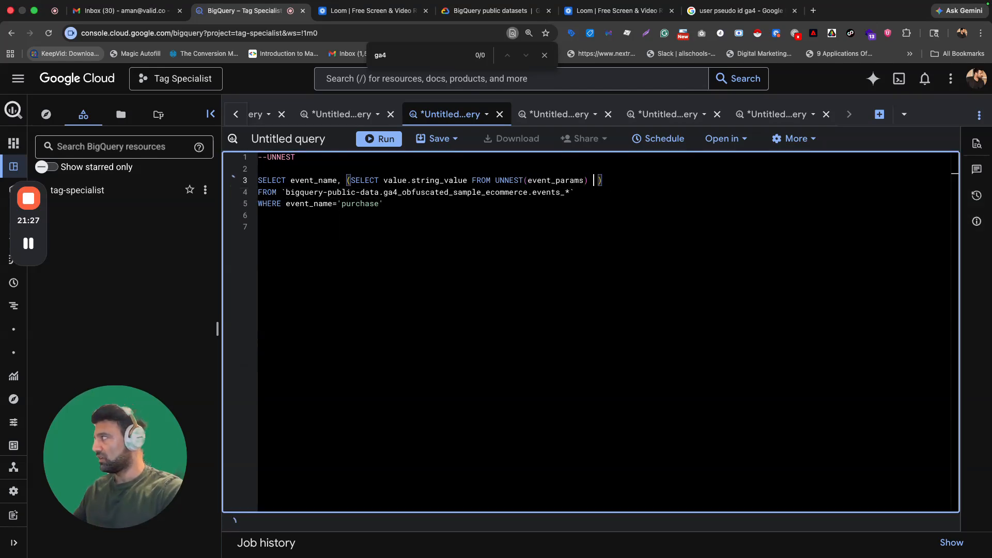
- Add WHERE key= 'transaction_id' to the subquery and check that key in the event_params. key column of the purchase results
text(WHERE key )
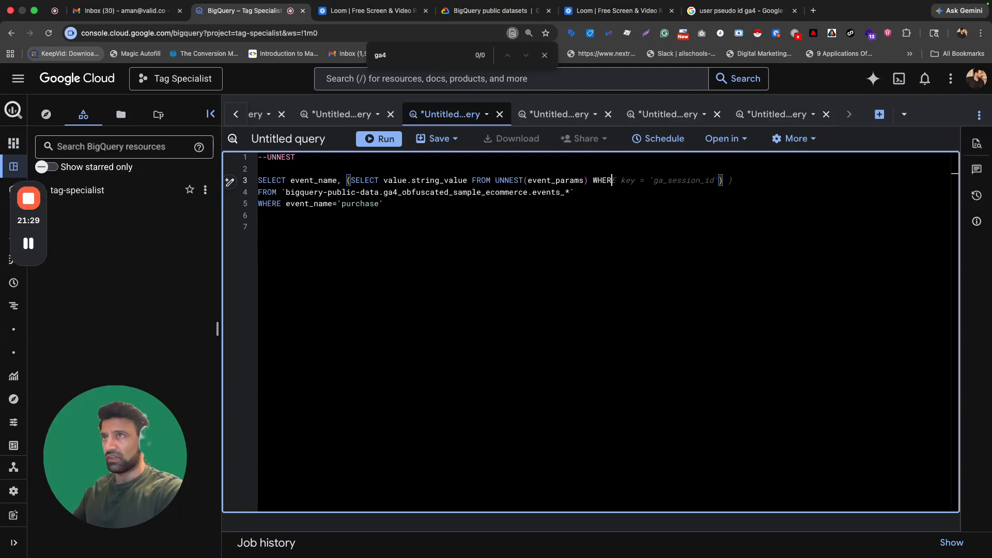
text(= 'tran)
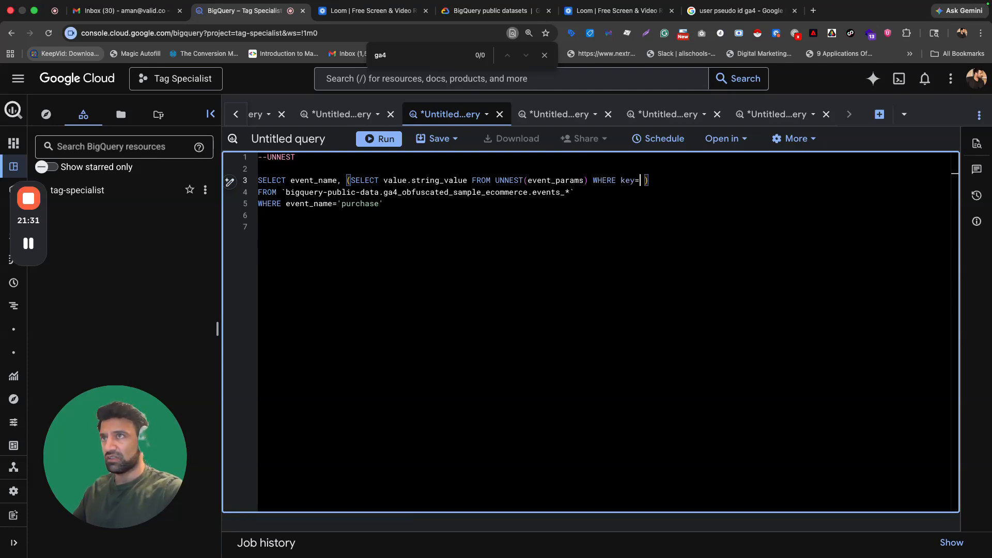
text(saction_)
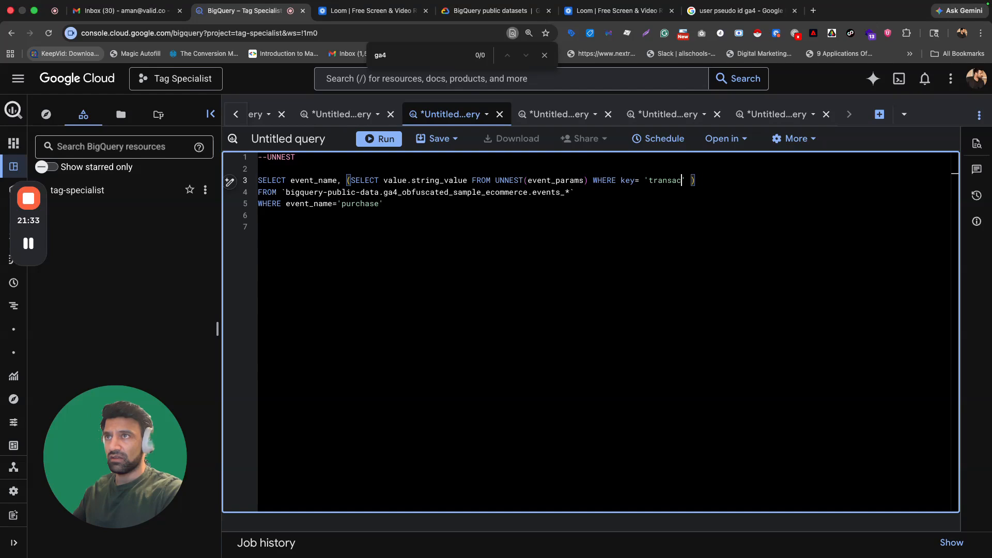
text(id)
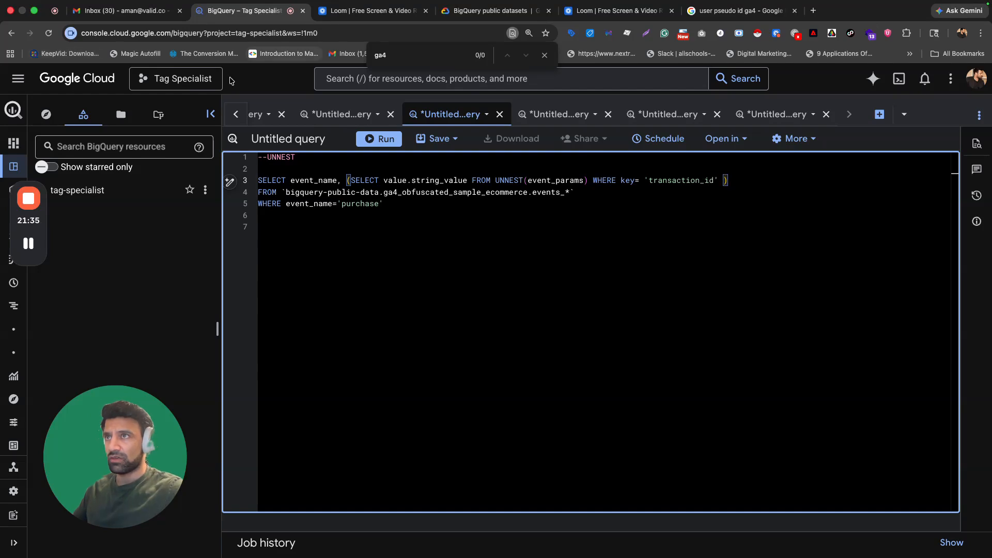
click(341, 114)
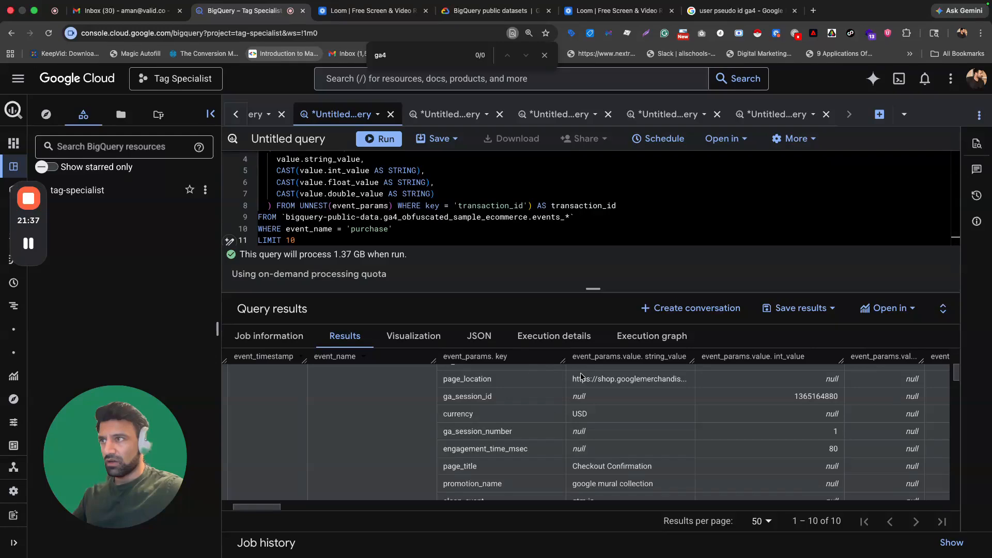
scroll(485, 363, down, 1)
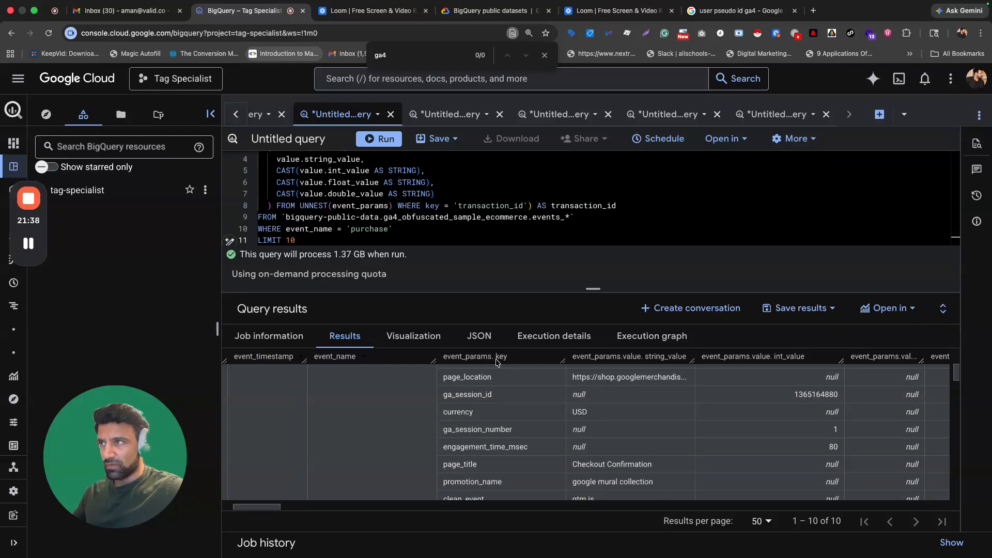
scroll(466, 412, up, 4)
scroll(478, 412, down, 4)
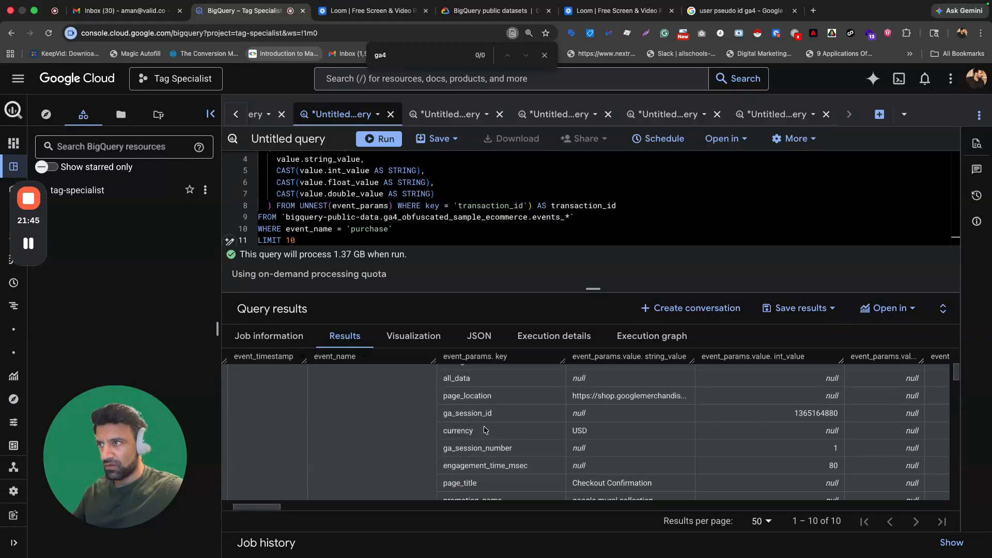
scroll(486, 430, down, 6)
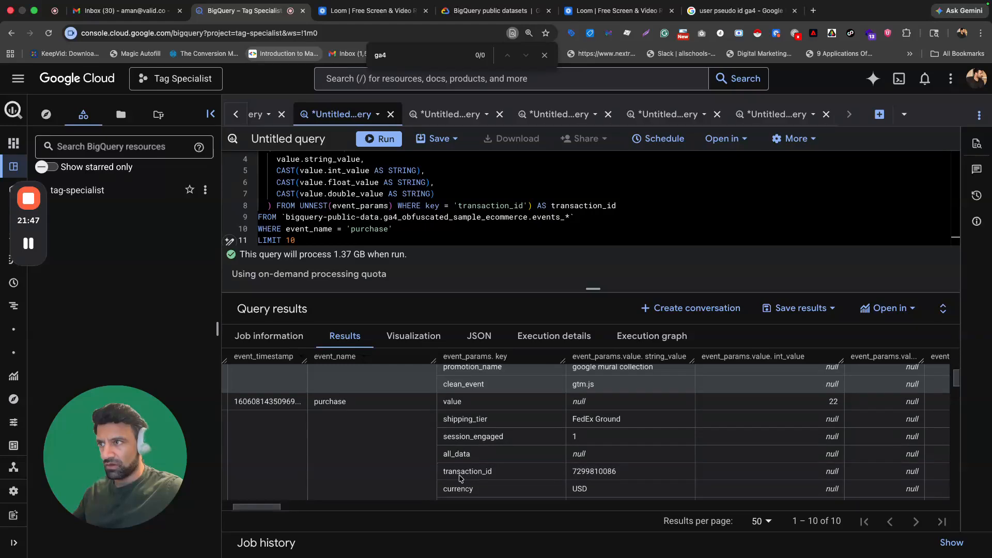
double_click(459, 474)
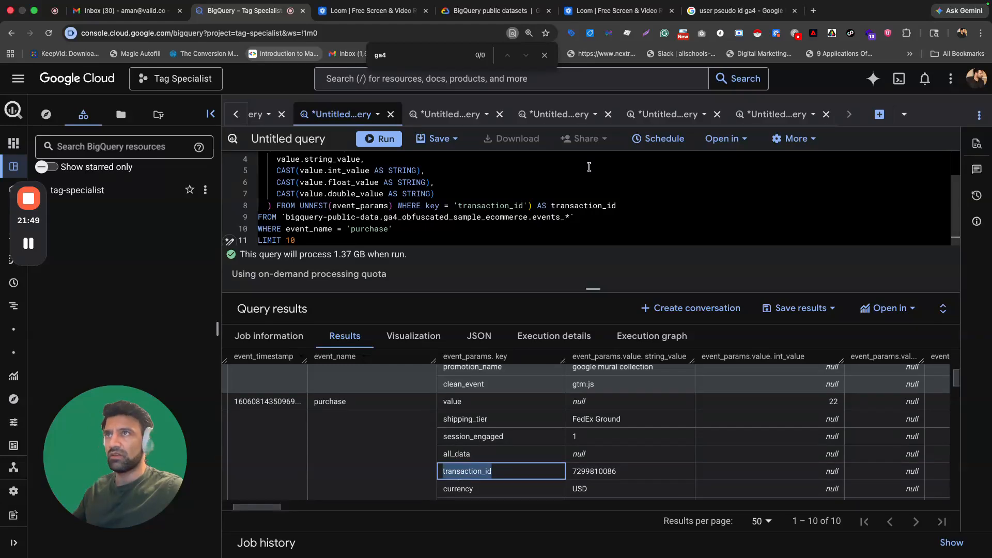
- Alias the UNNEST subquery as transaction_id, check the query's processing estimate, and run it
click(447, 114)
click(733, 181)
text(as )
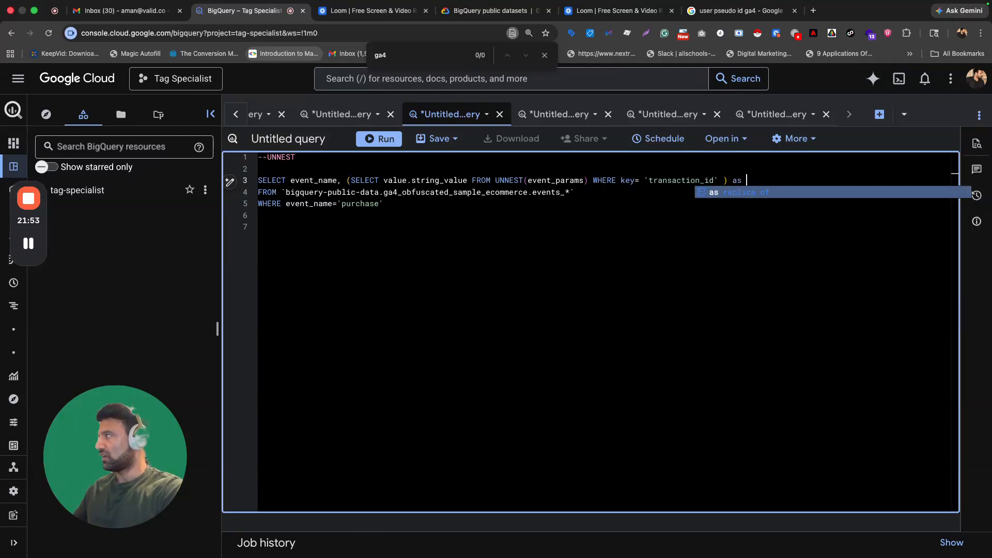
text(transaction_id)
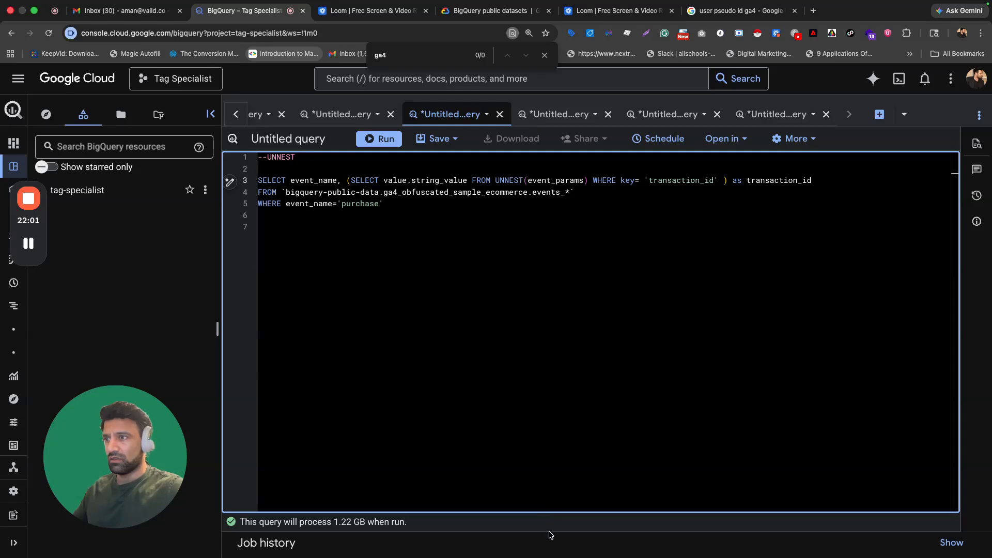
triple_click(594, 527)
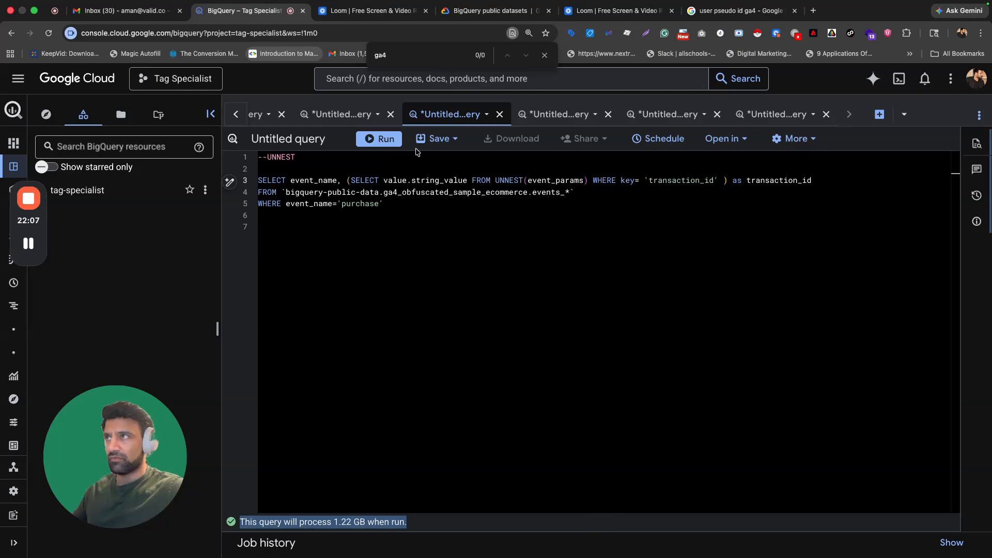
click(384, 139)
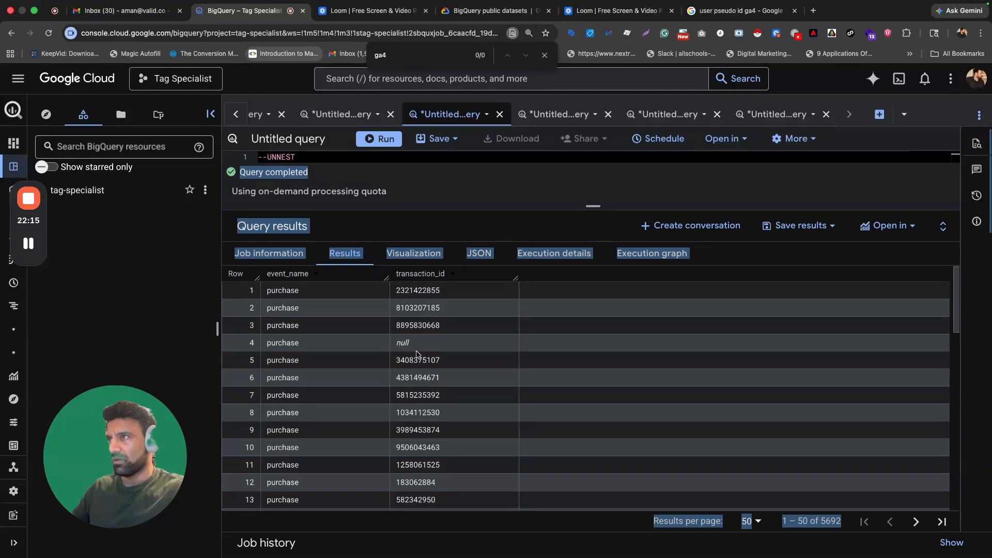
- Examine the transaction_id values returned for the purchase events in the query results
scroll(415, 320, down, 1)
scroll(415, 310, up, 1)
click(413, 291)
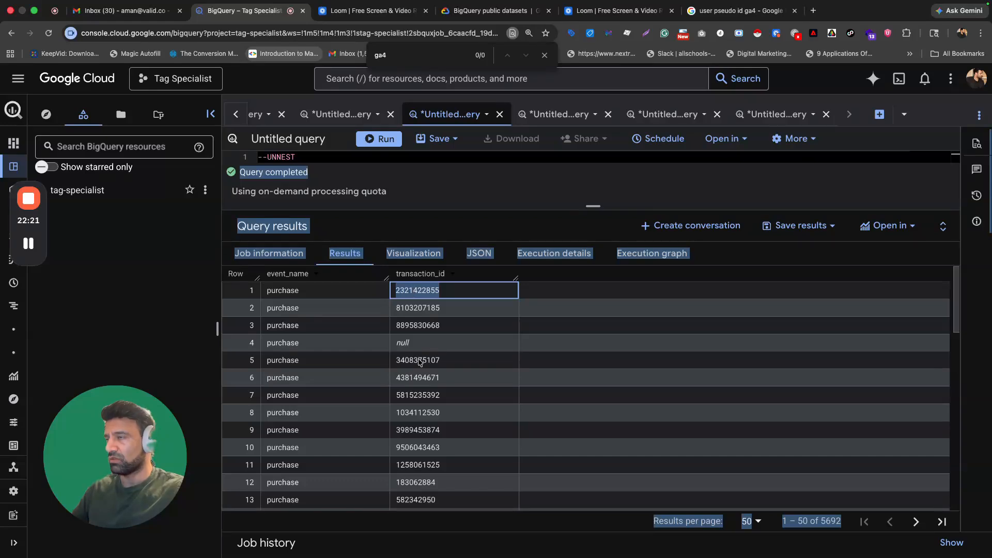
click(418, 309)
click(419, 378)
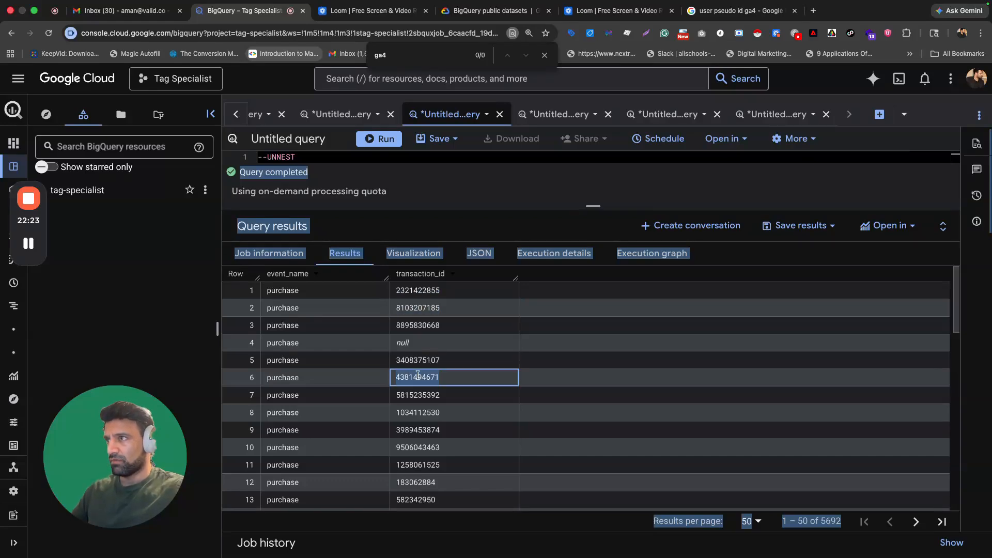
scroll(315, 373, down, 5)
scroll(318, 372, up, 5)
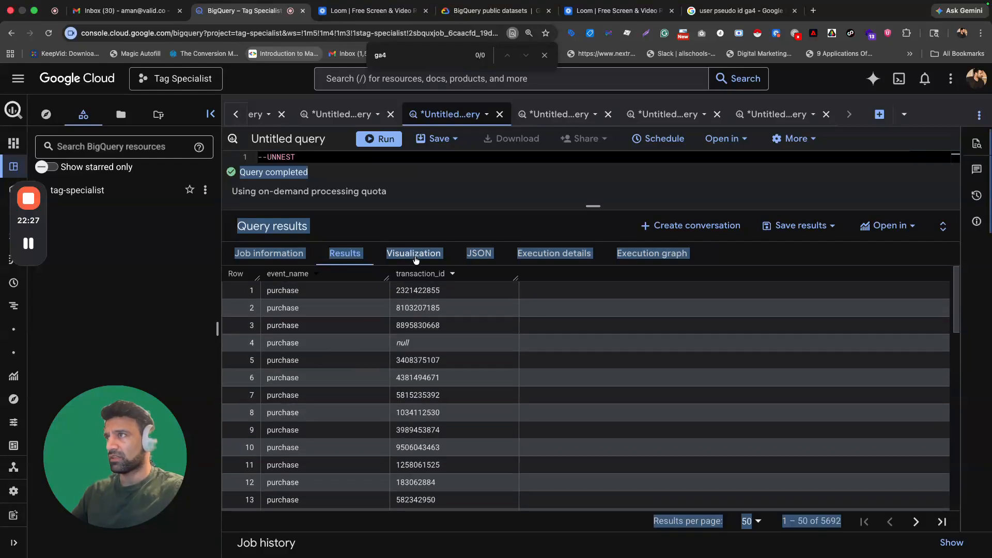
- Enlarge the query editor area, copy the key name value from the purchase results, and return to the UNNEST query
drag(597, 208, 597, 370)
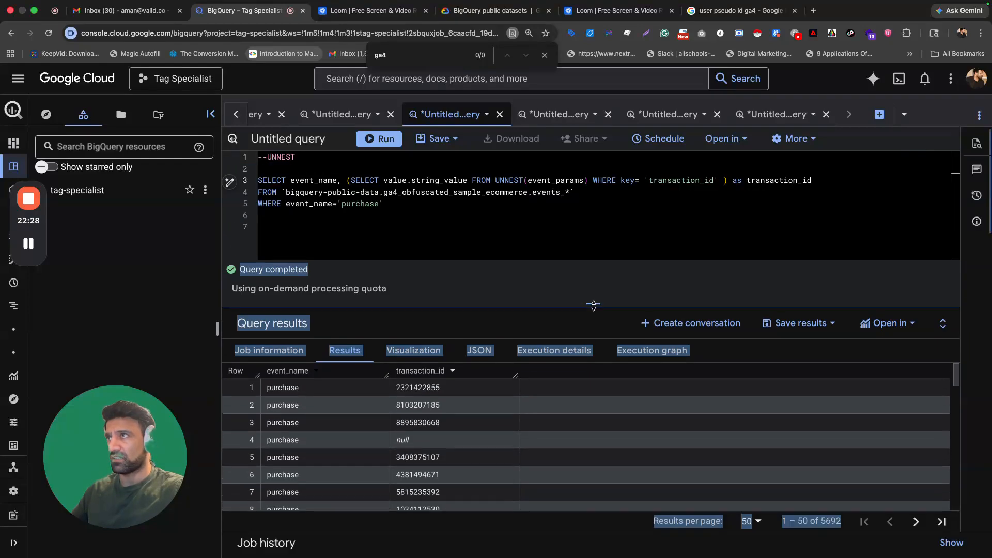
click(331, 114)
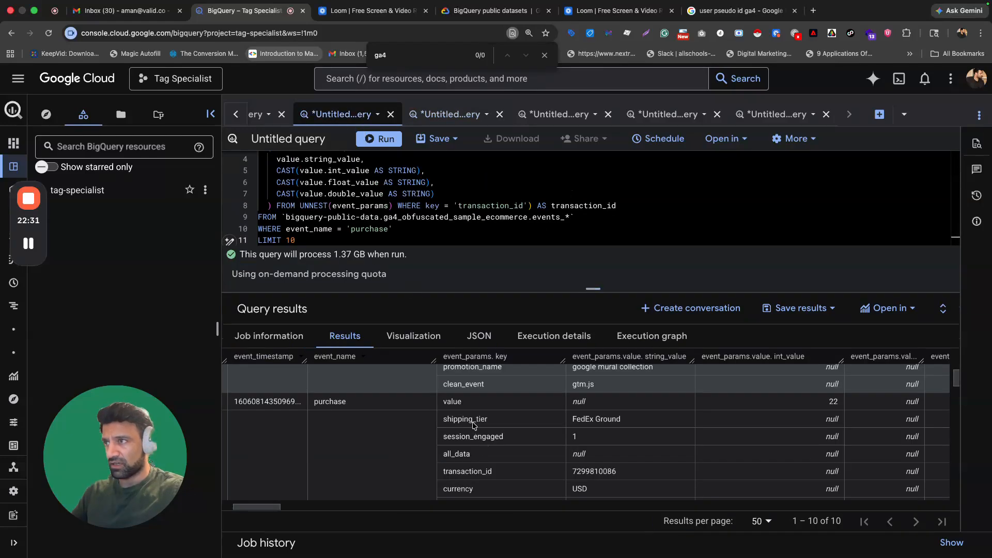
double_click(452, 404)
key(super+c)
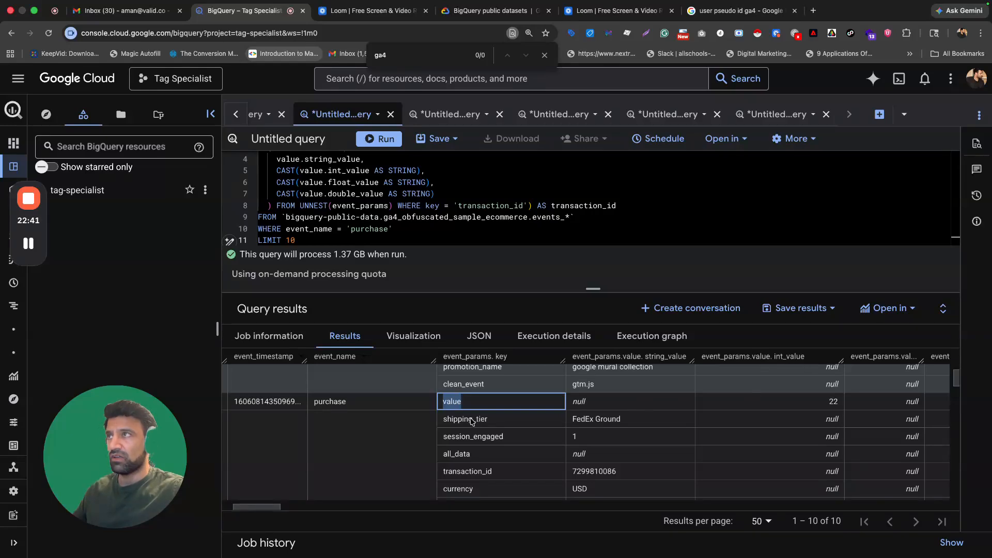
click(446, 114)
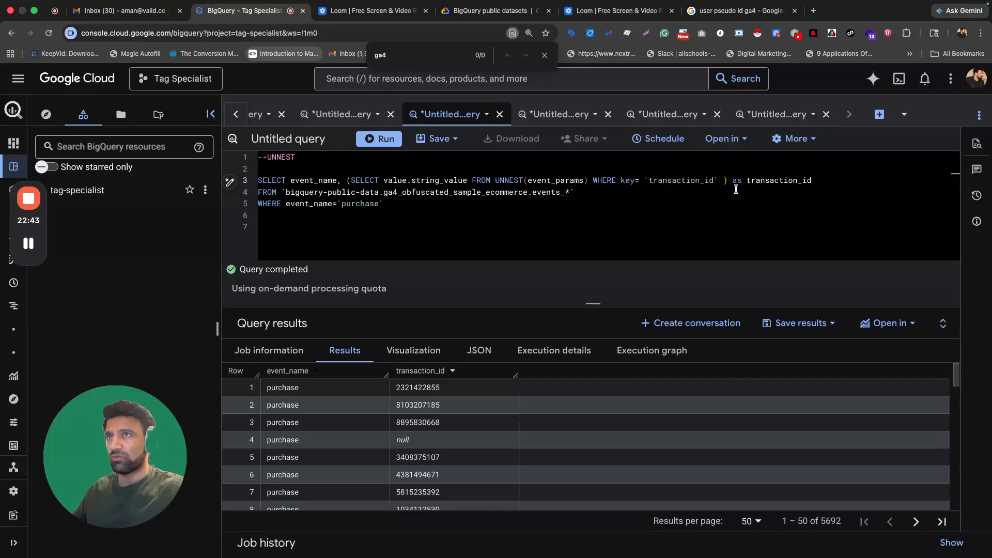
- Add a comma after the transaction_id alias and move the subquery onto its own indented line below SELECT event_name
click(815, 180)
text(,)
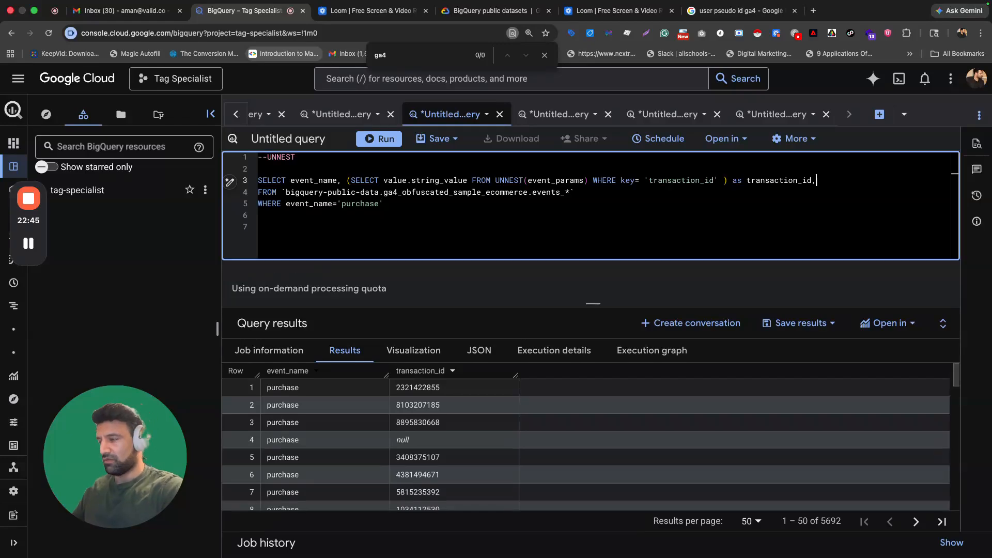
key(Return)
click(340, 179)
key(Return)
key(Tab)
key(Tab)
key(Tab)
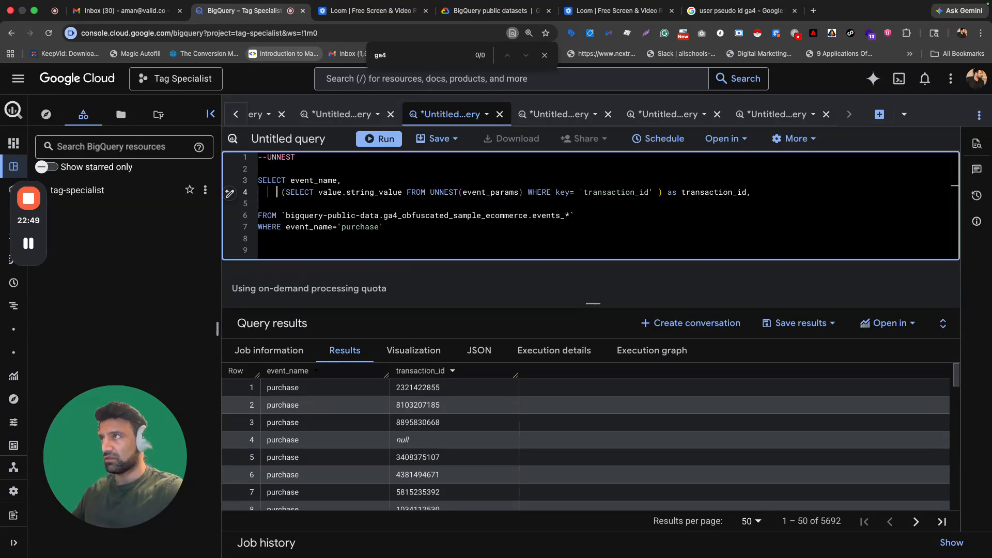
- Start a second subquery on a new line below the transaction_id subquery, selecting value.int_value
click(778, 192)
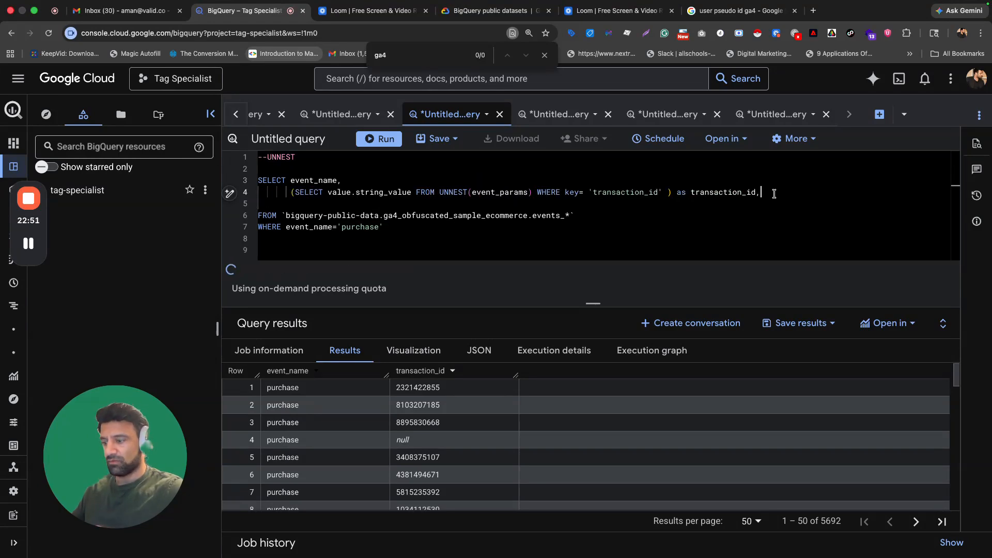
key(Return)
text((SEKECT )
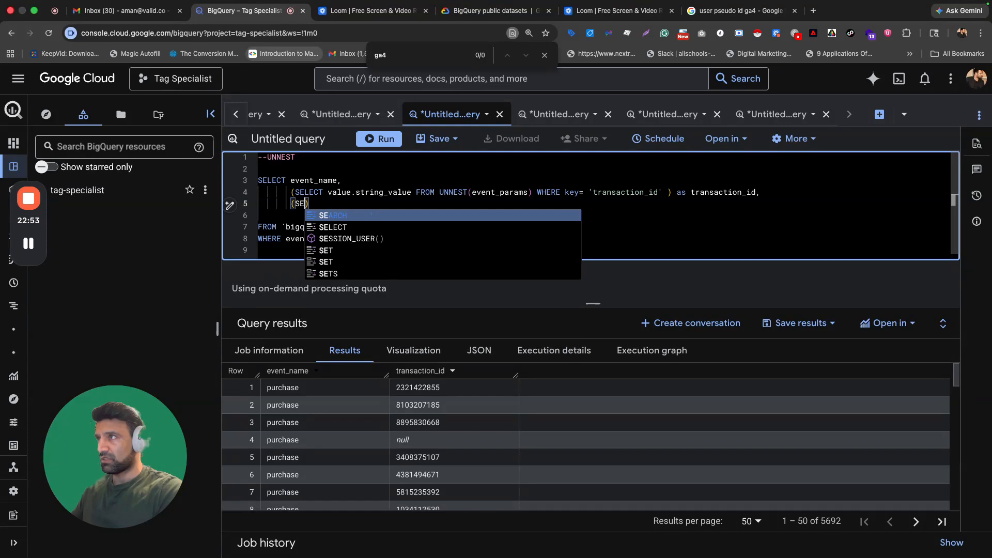
text(val)
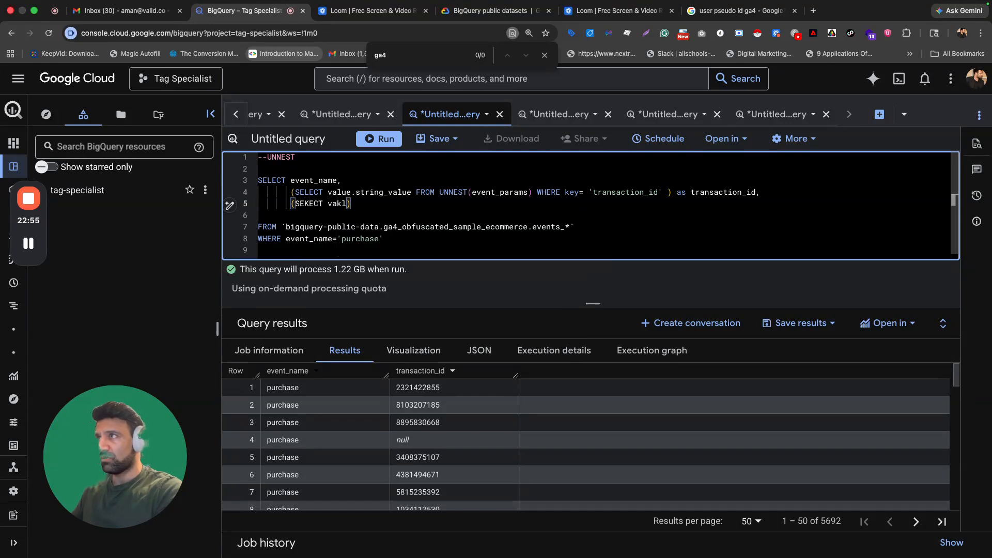
text(ue.)
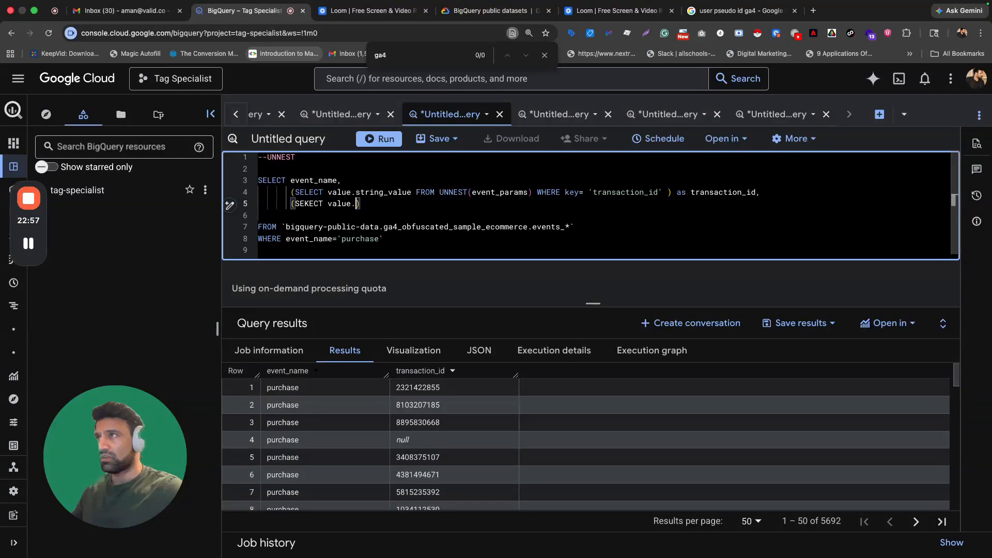
click(342, 117)
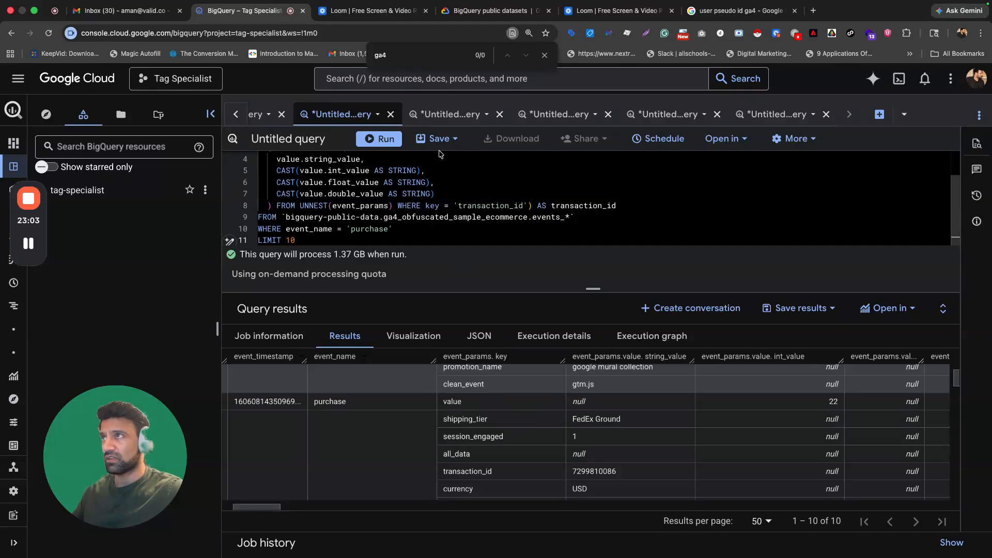
click(448, 115)
click(351, 207)
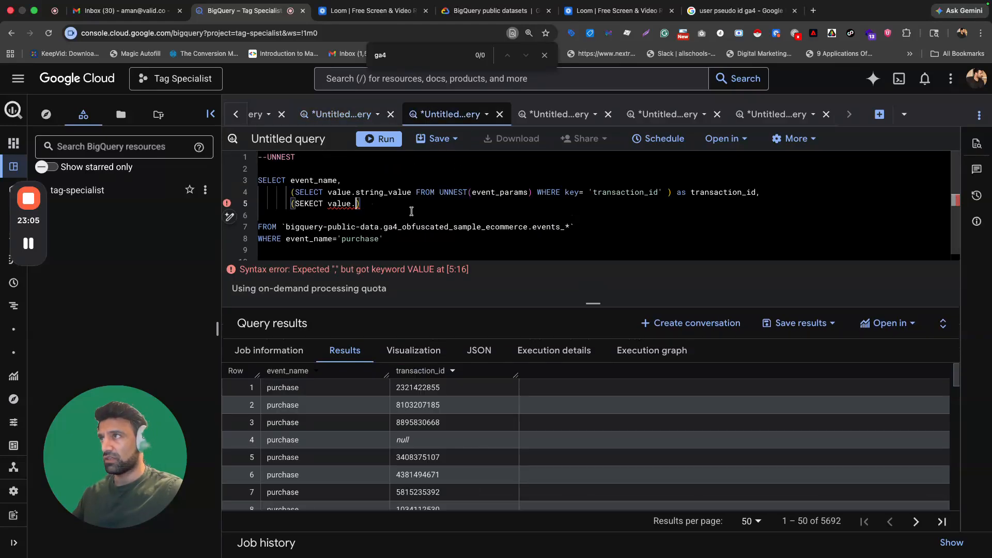
key(BackSpace)
text(.int_)
text(v)
key(BackSpace)
text(value)
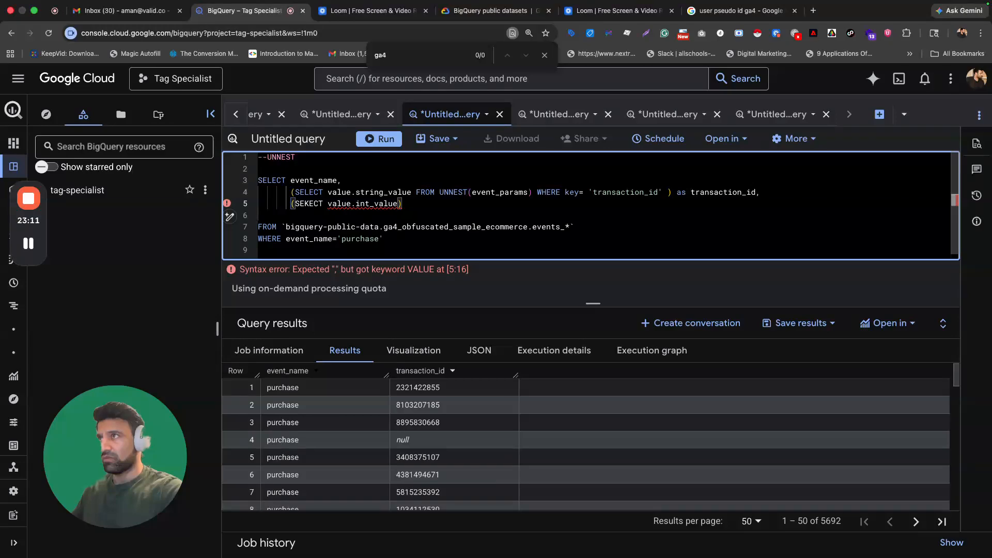
- Remove the new subquery's trailing parenthesis and correct its misspelled keyword to SELECT
key(BackSpace)
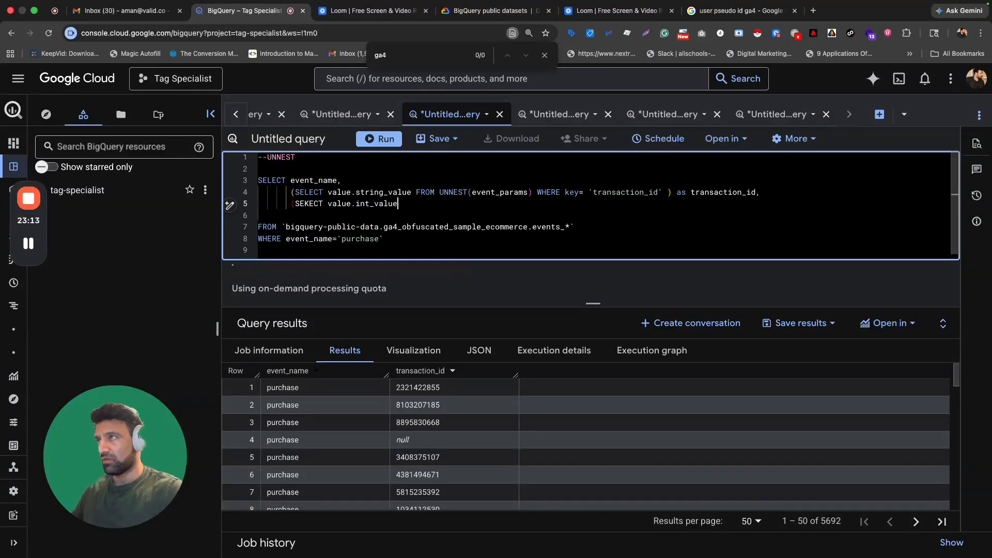
key(Left)
key(Left)
key(Left)
key(Left)
key(Left)
key(Left)
key(Left)
key(BackSpace)
text(L)
scroll(427, 203, down, 1)
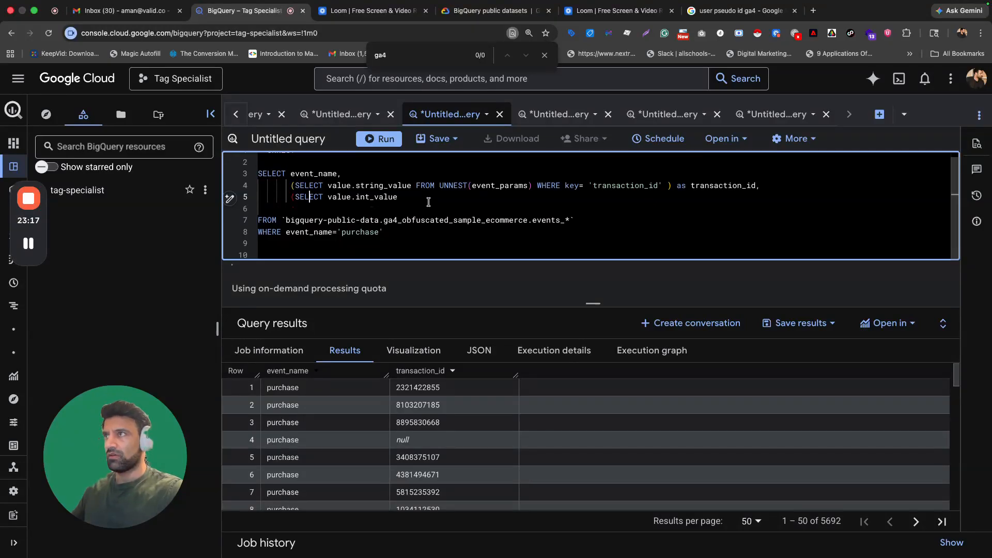
- Extend the int_value subquery with FROM UNNEST(event_params) WHERE key='value'
click(427, 202)
text(FROM UNNEST)
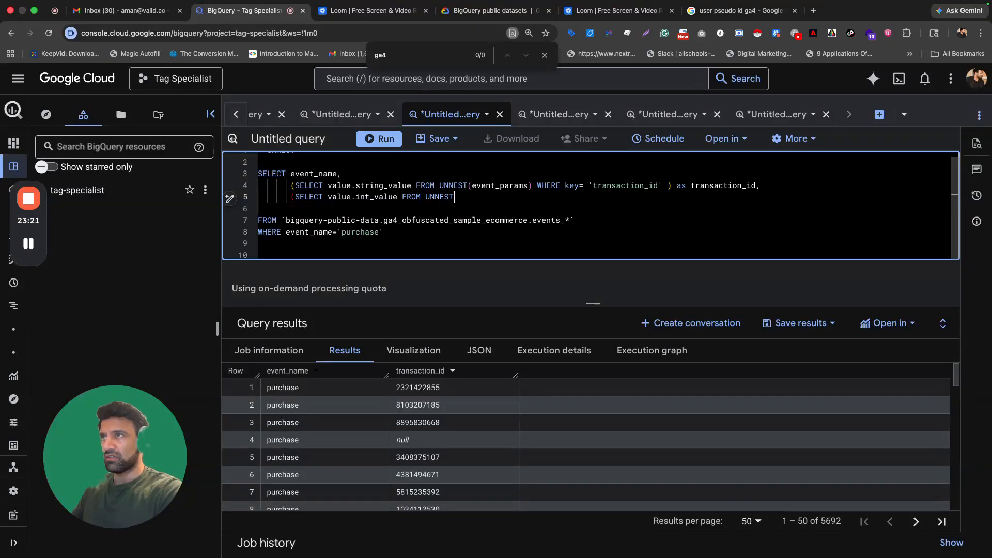
text((event_para)
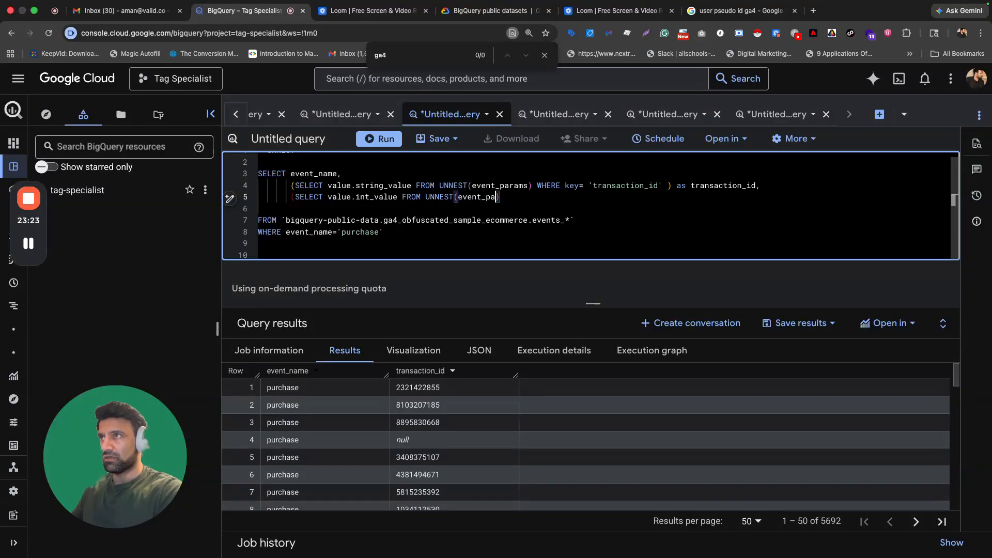
text(ms)
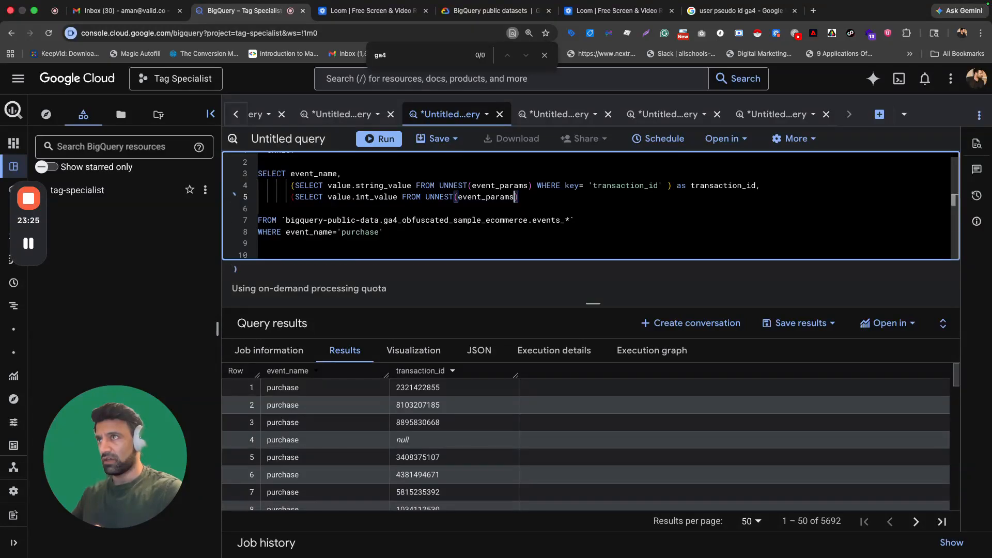
text() WHERE key)
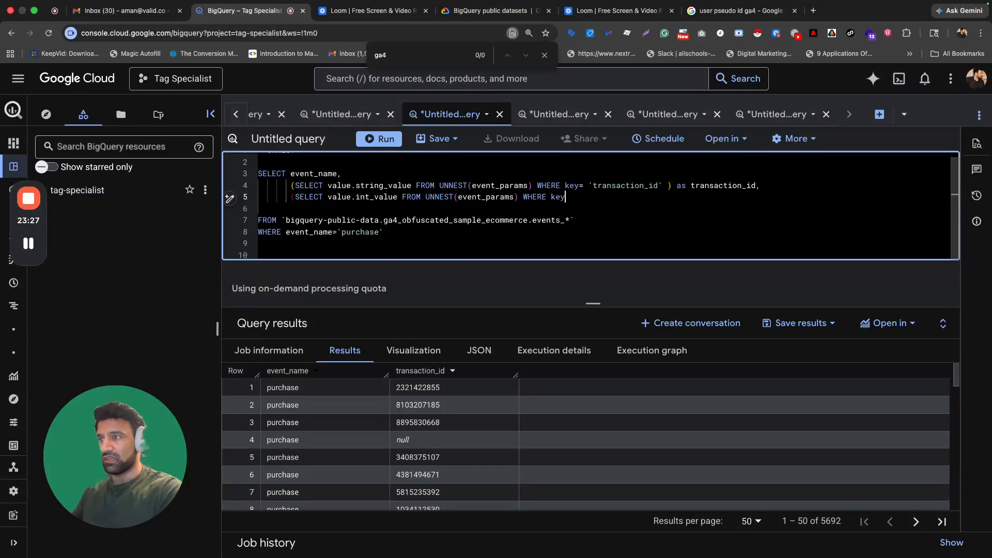
text(='vakl)
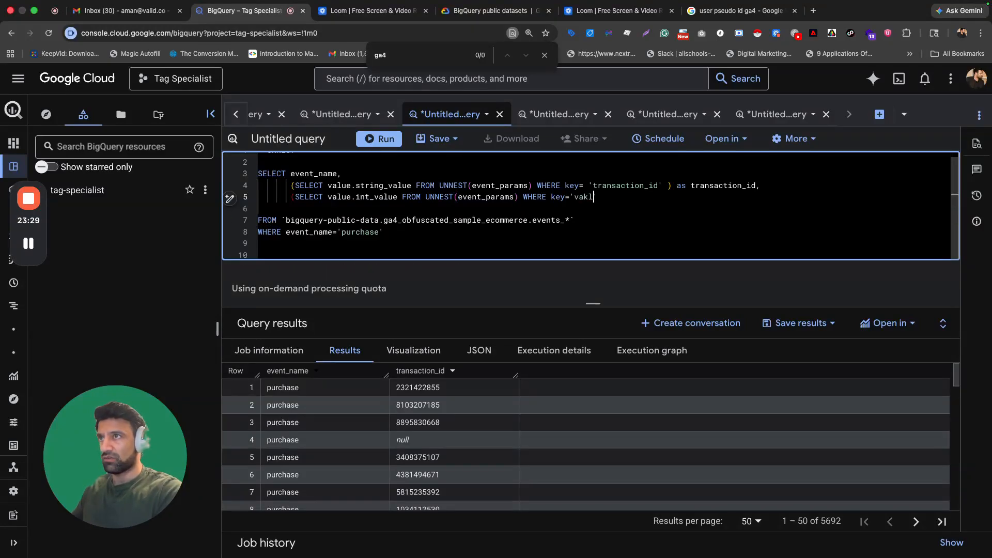
text(lue)
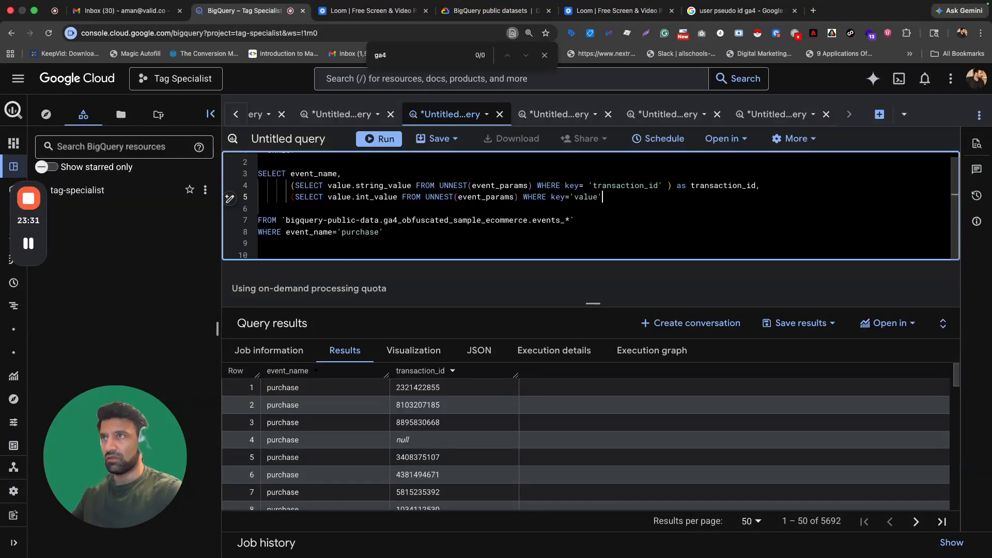
- Close the value subquery with the alias revenue, run the query, and review the revenue values for the purchase events
text(as )
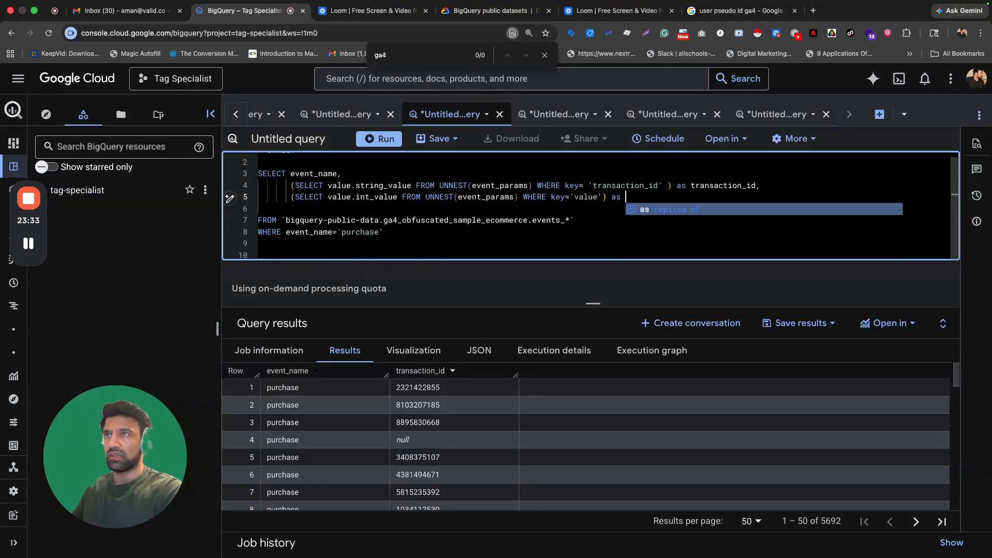
text(revenu)
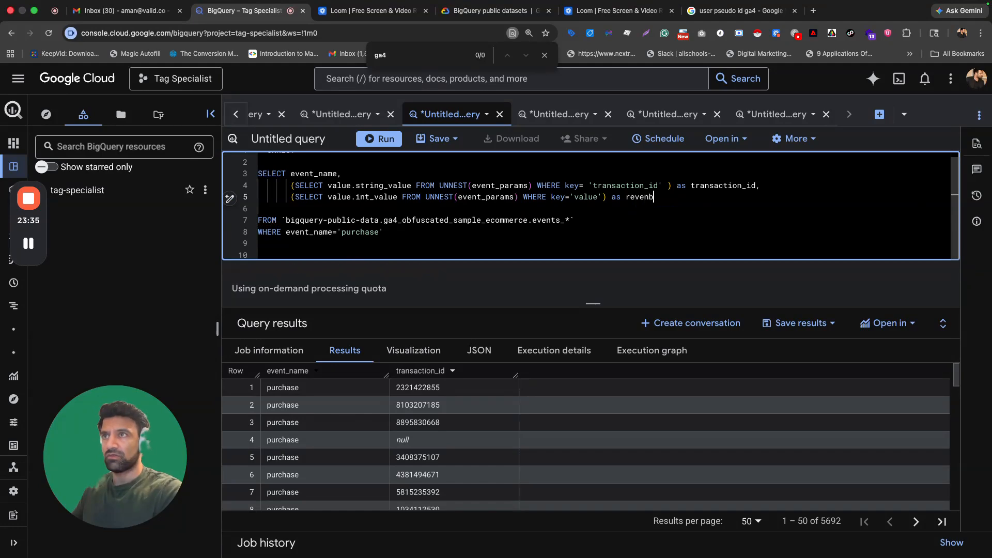
text(e)
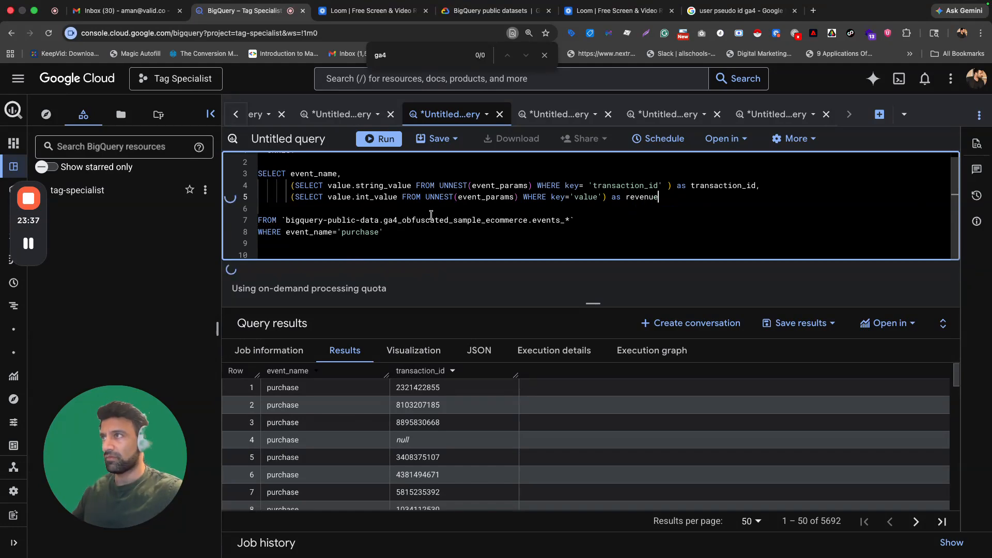
text(,)
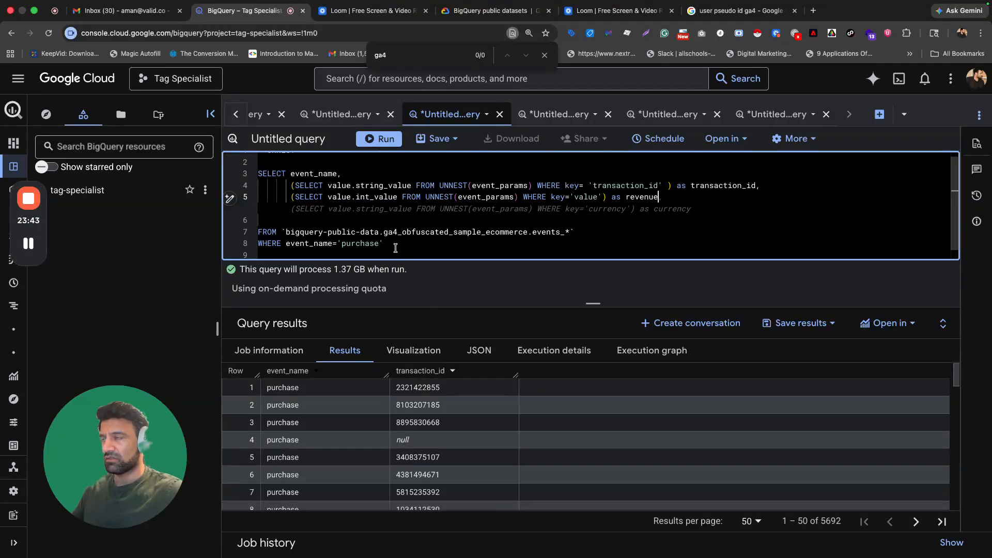
click(384, 140)
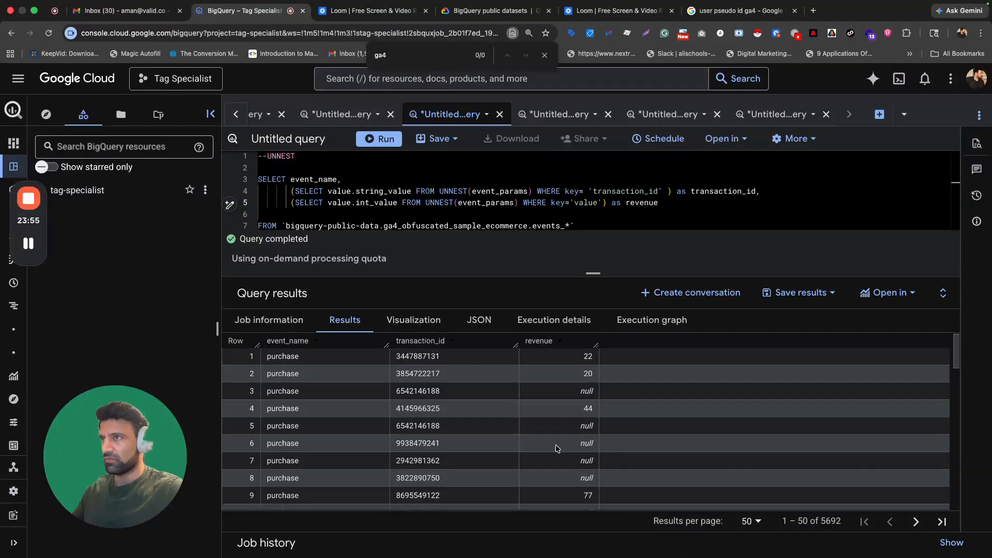
scroll(557, 434, down, 4)
scroll(558, 434, down, 5)
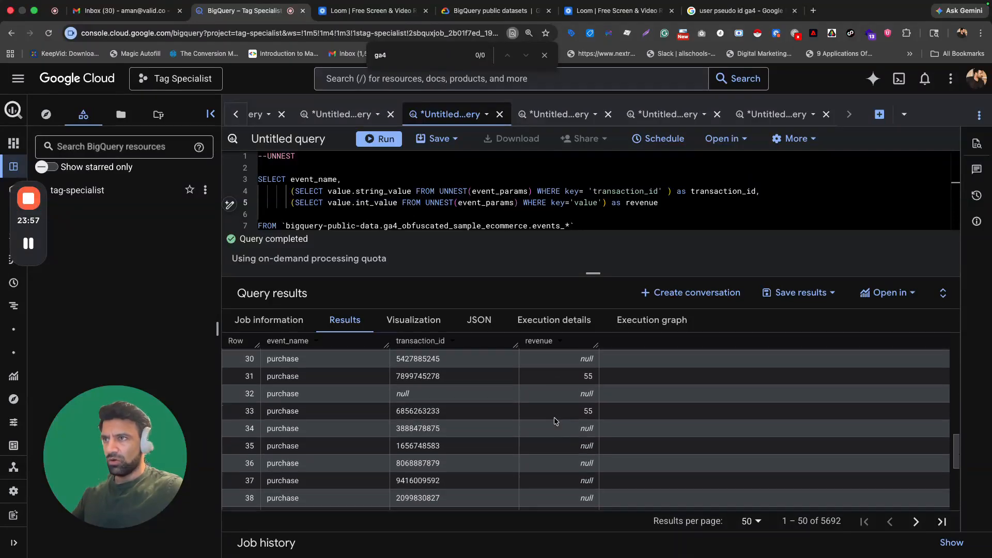
scroll(559, 415, up, 7)
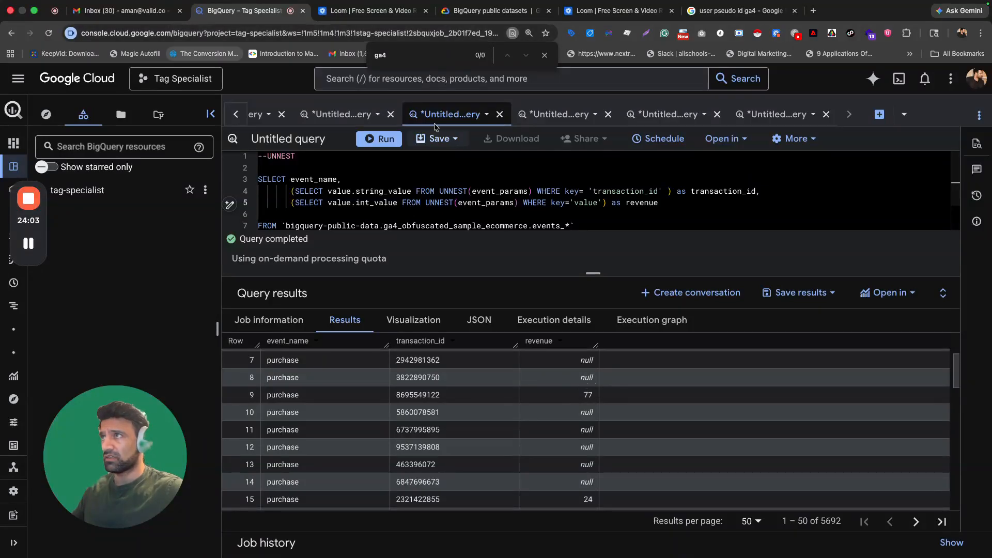
- Examine the event_params keys in the other query's purchase results, and check which value column holds the tax parameter
click(328, 116)
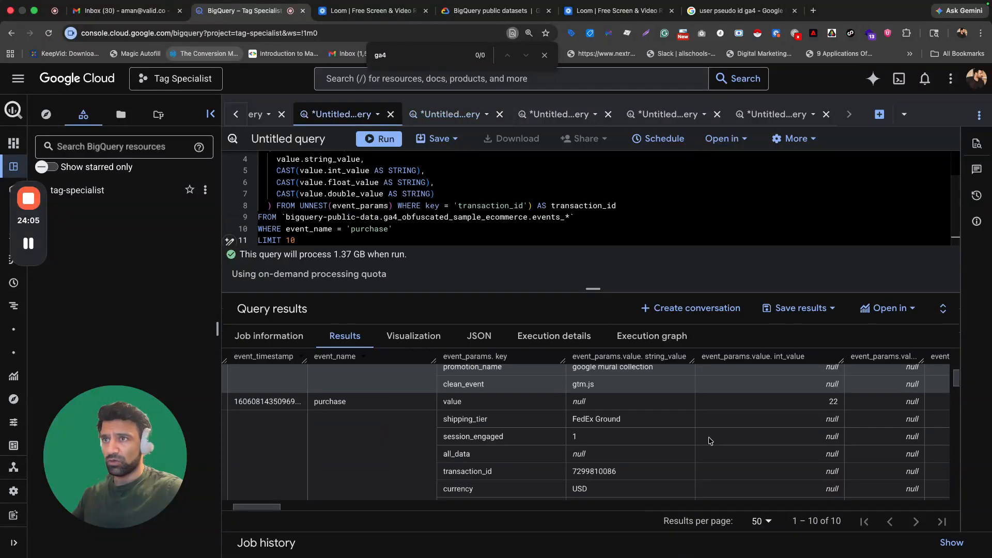
scroll(884, 437, down, 5)
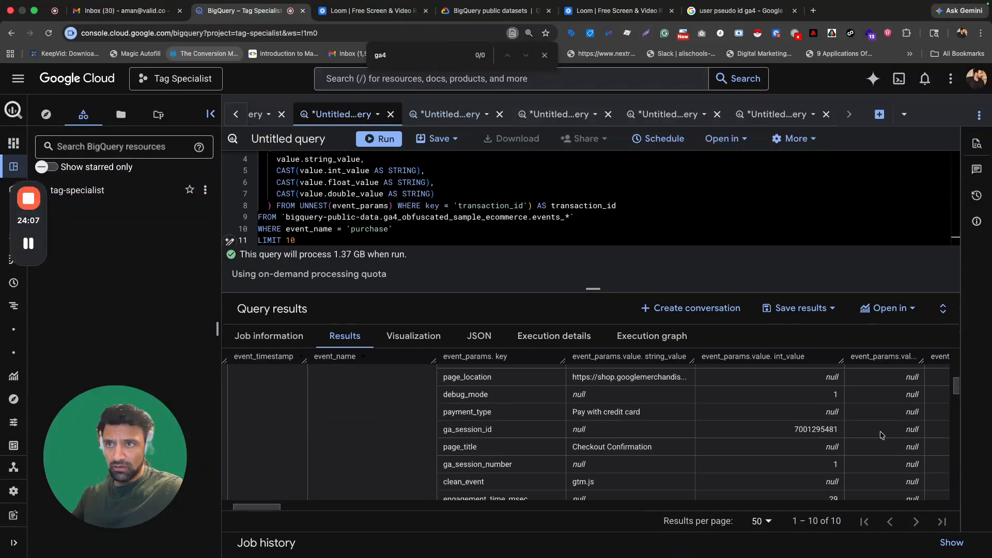
scroll(852, 437, down, 1)
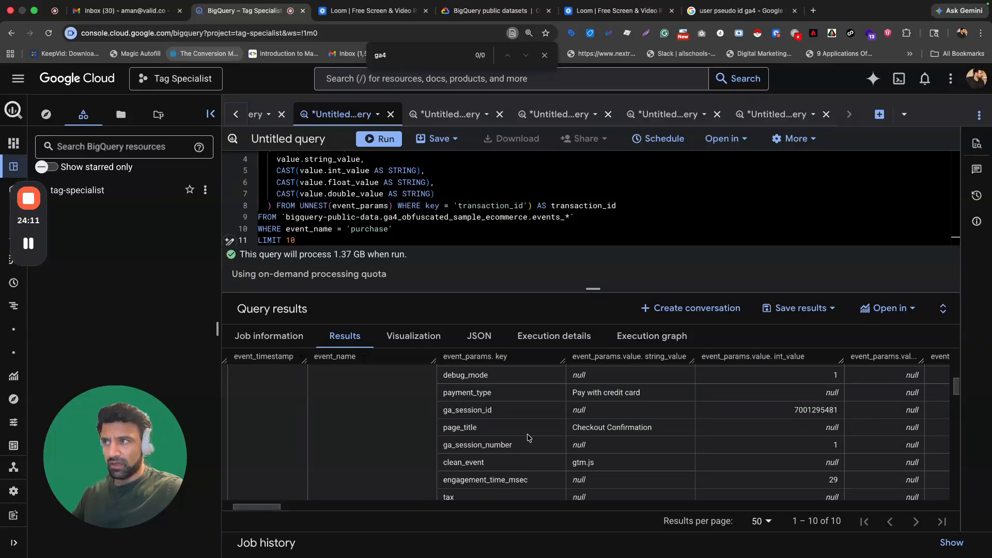
scroll(528, 438, down, 2)
scroll(517, 436, up, 3)
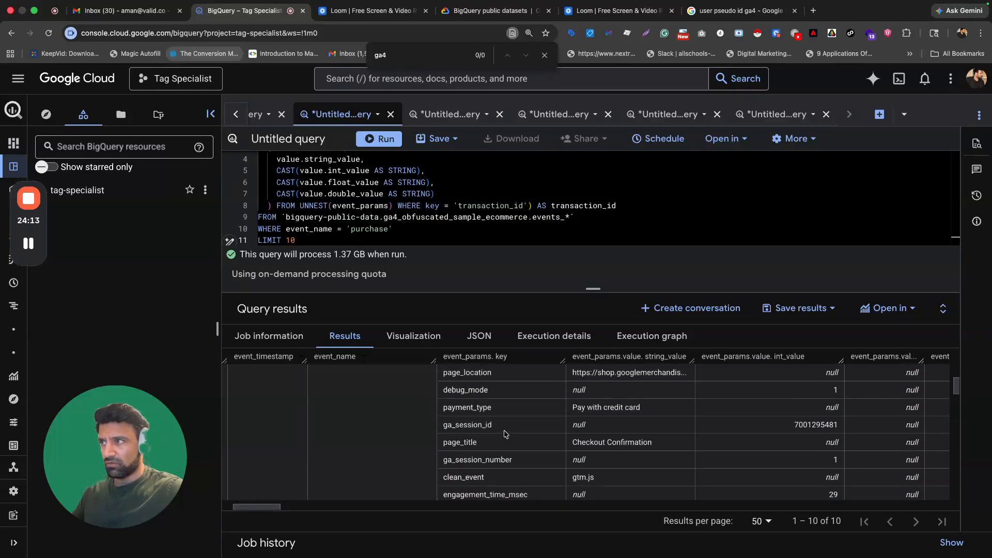
scroll(496, 434, down, 1)
double_click(456, 428)
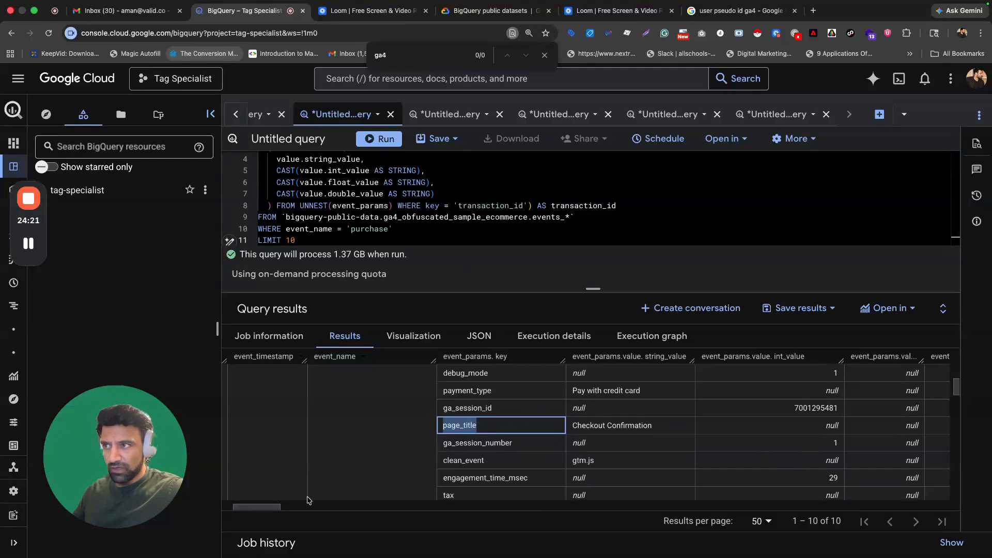
drag(258, 507, 284, 509)
drag(546, 356, 612, 356)
drag(695, 356, 772, 358)
scroll(471, 438, down, 3)
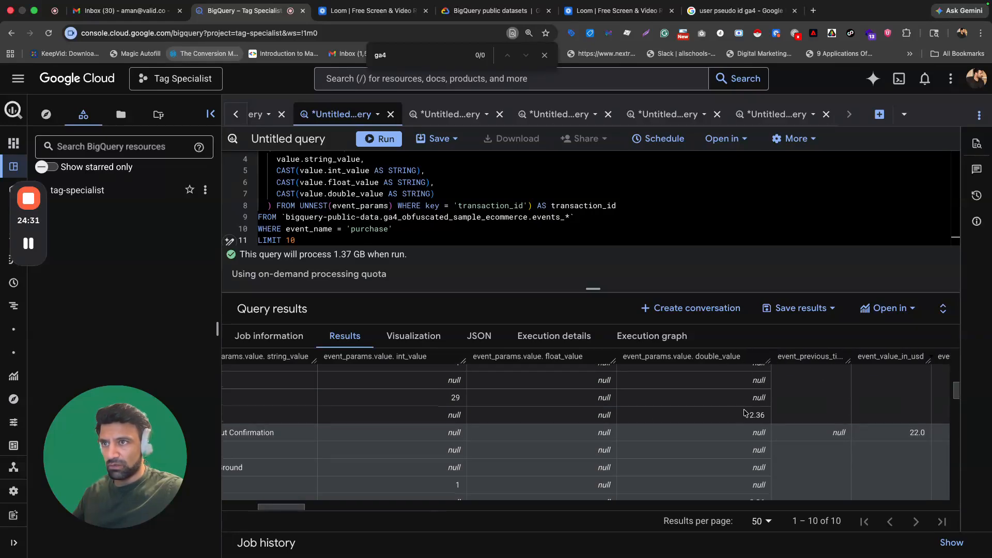
drag(296, 512, 276, 512)
double_click(352, 416)
- Return to the UNNEST query, add a comma after revenue, and start a third subquery below it with SELECT value.double
click(436, 114)
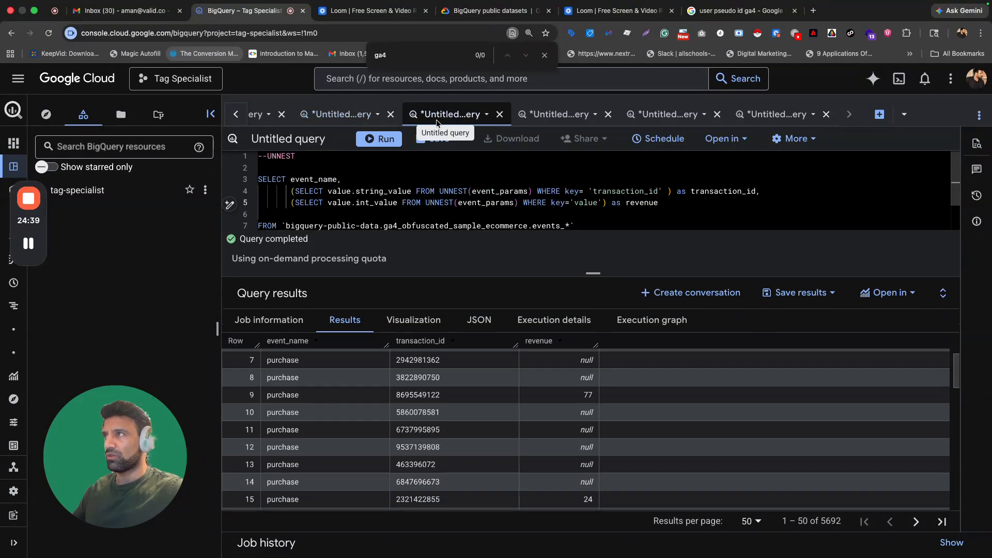
click(666, 206)
text(,)
key(Return)
text(()
text(SEKECT)
key(BackSpace)
key(BackSpace)
key(BackSpace)
key(BackSpace)
key(BackSpace)
text(LECT )
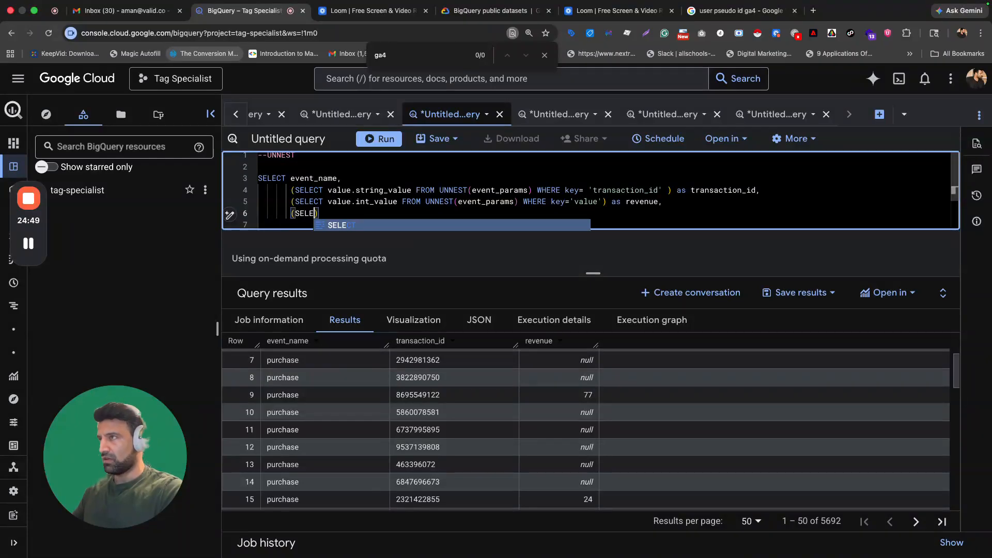
text(value.do)
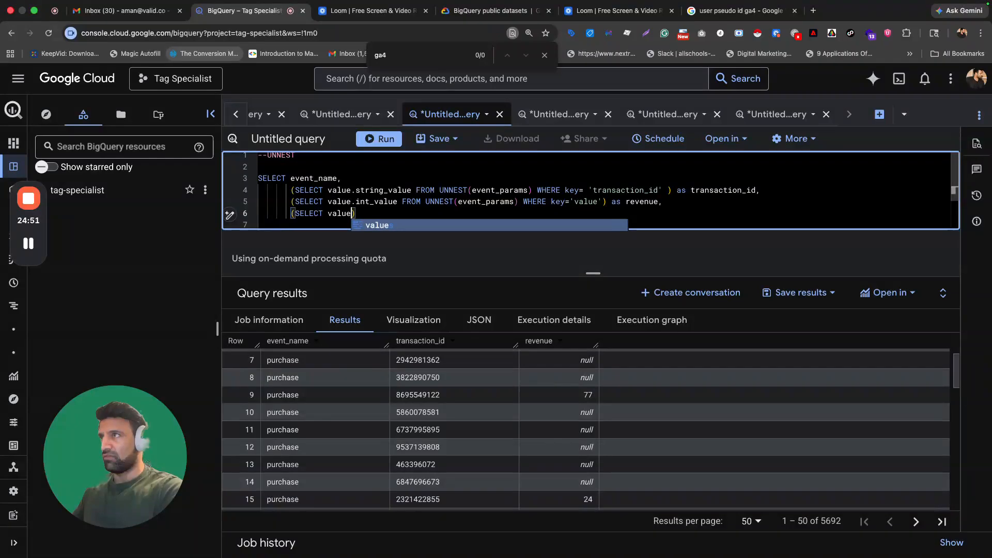
text(uble)
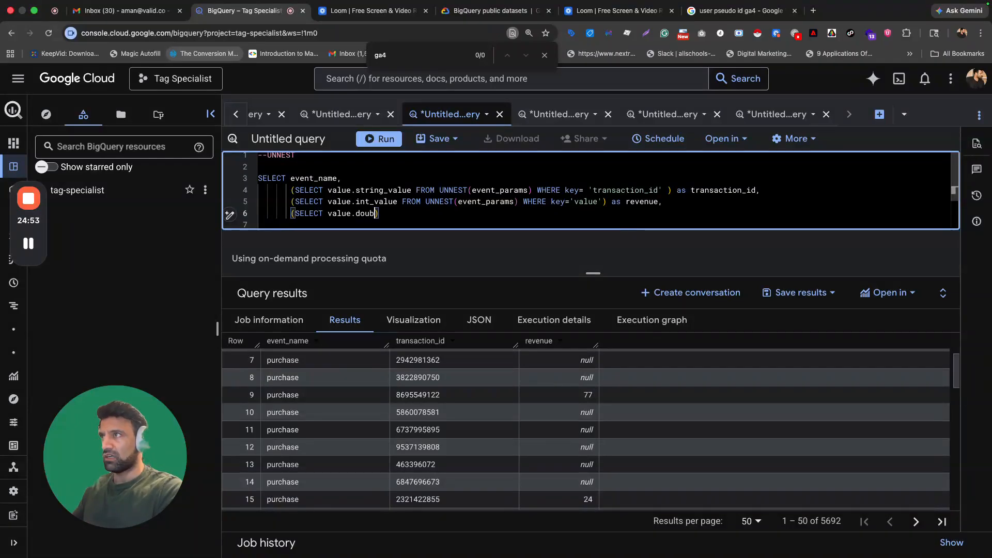
- Check the tax parameter's value column in the other query's purchase results, and complete the third subquery's field as value.double_value
click(345, 121)
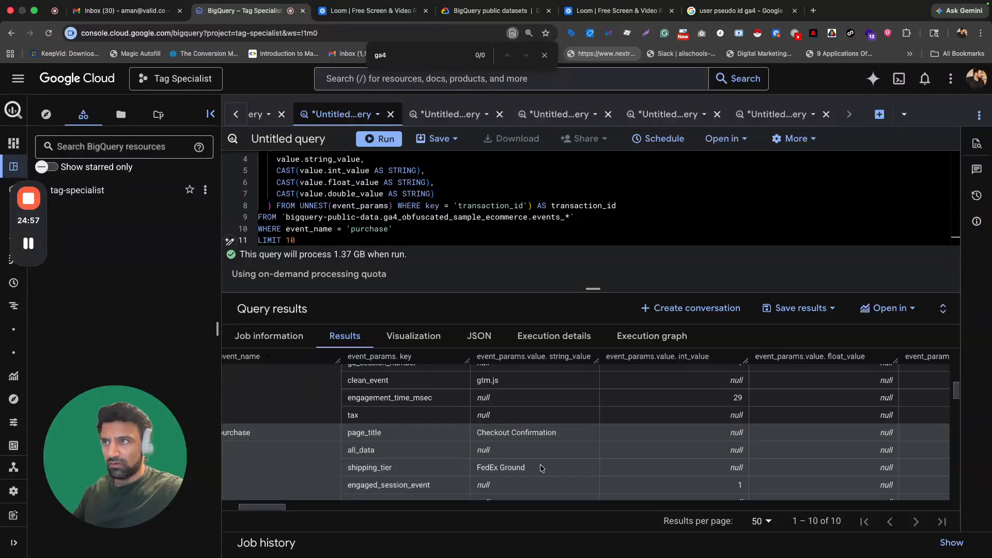
drag(263, 508, 284, 510)
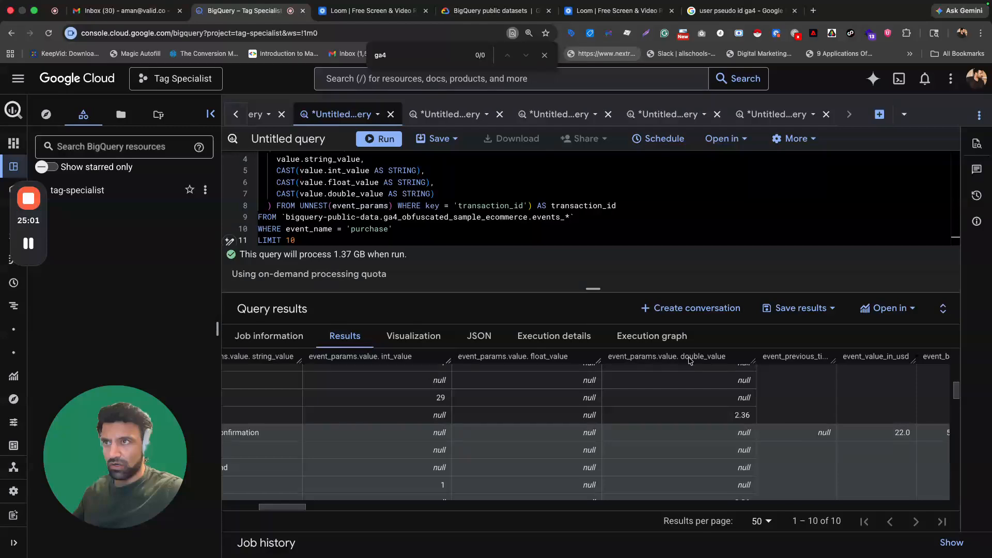
click(450, 114)
click(384, 213)
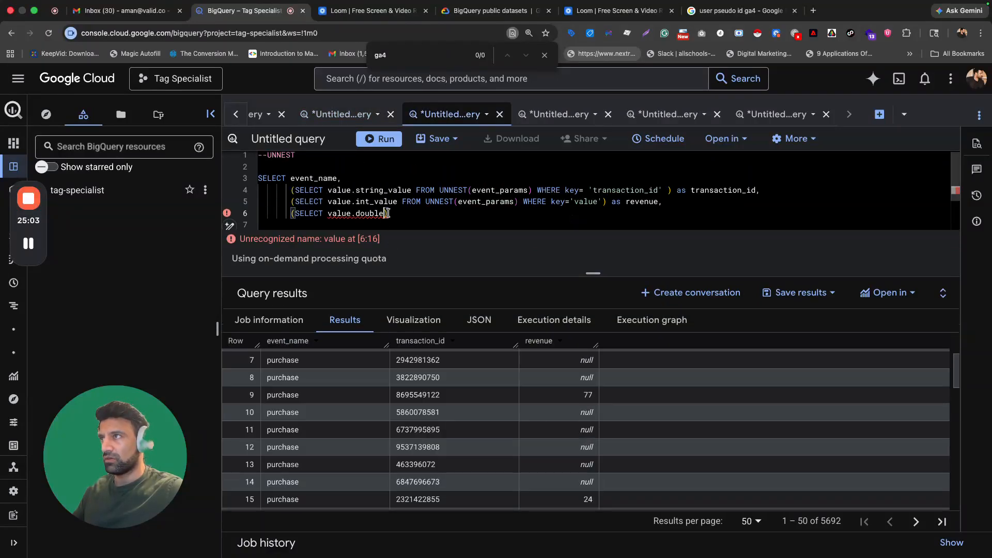
text(_value)
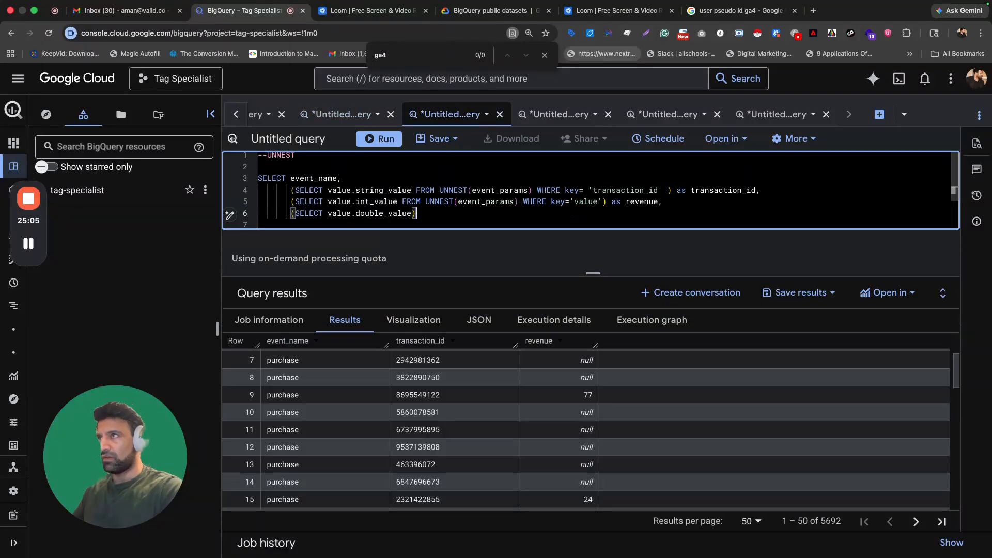
- Extend the double_value subquery with FROM UNNEST(event_params) WHERE key='tax' and close it with the alias tax
text( FRO)
key(BackSpace)
key(BackSpace)
key(BackSpace)
key(BackSpace)
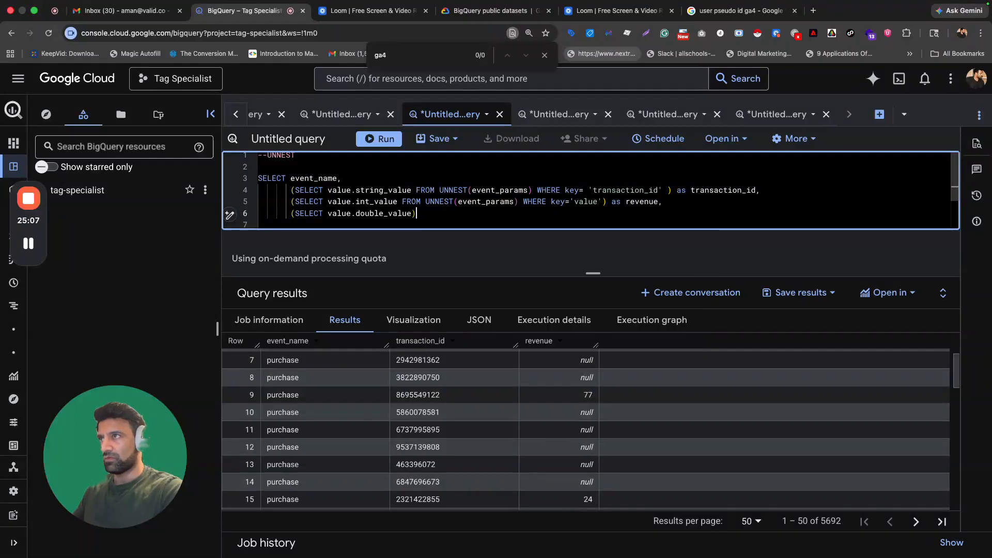
text(FROM UN)
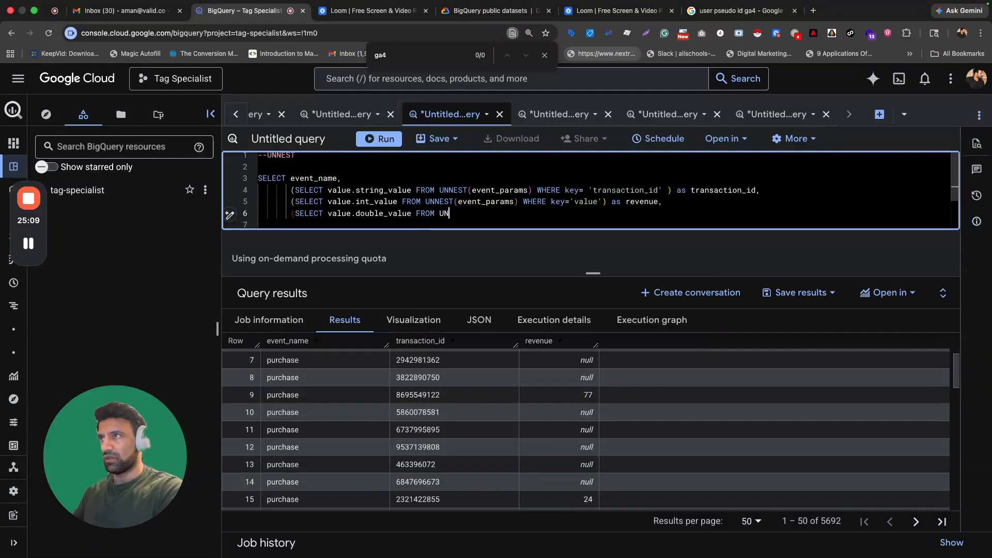
text(NEST(event_)
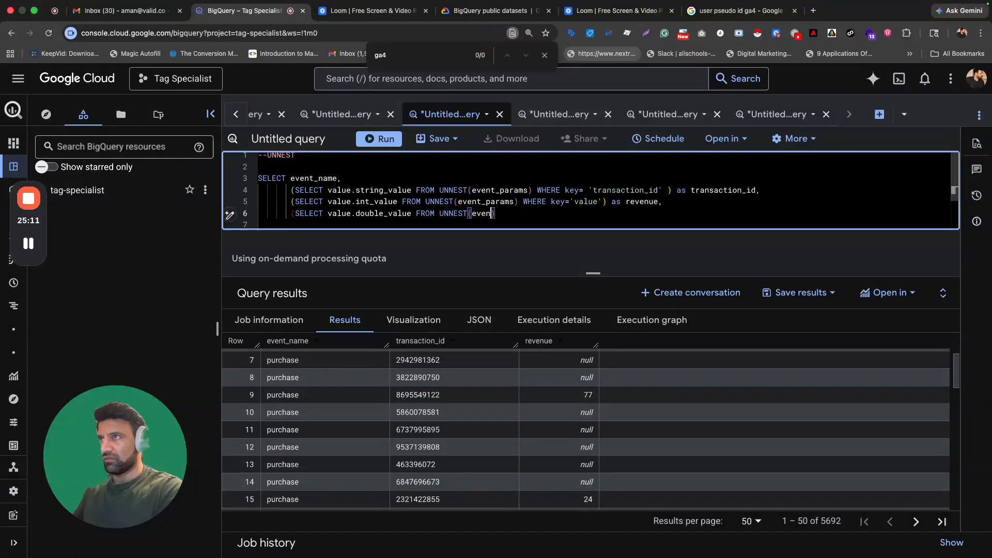
text(params)
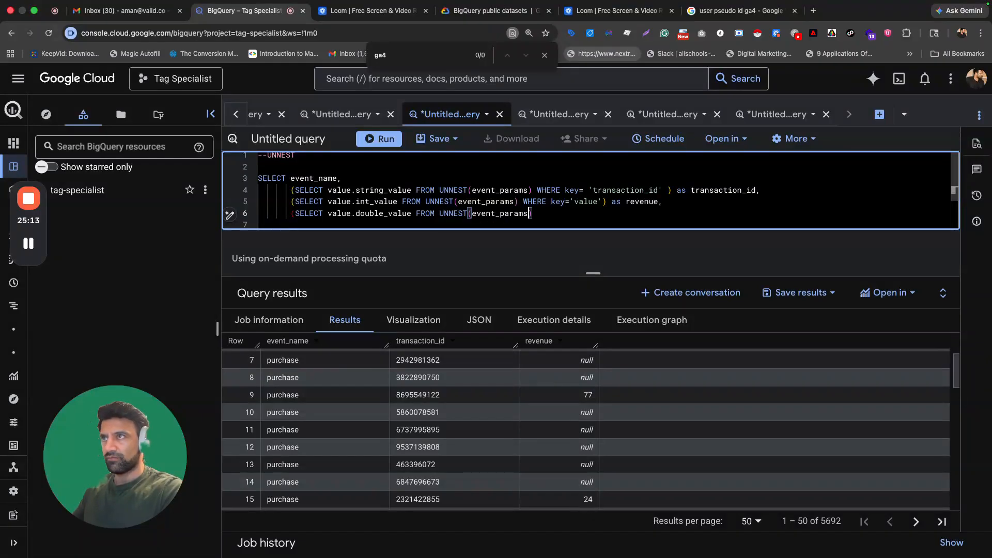
text() W)
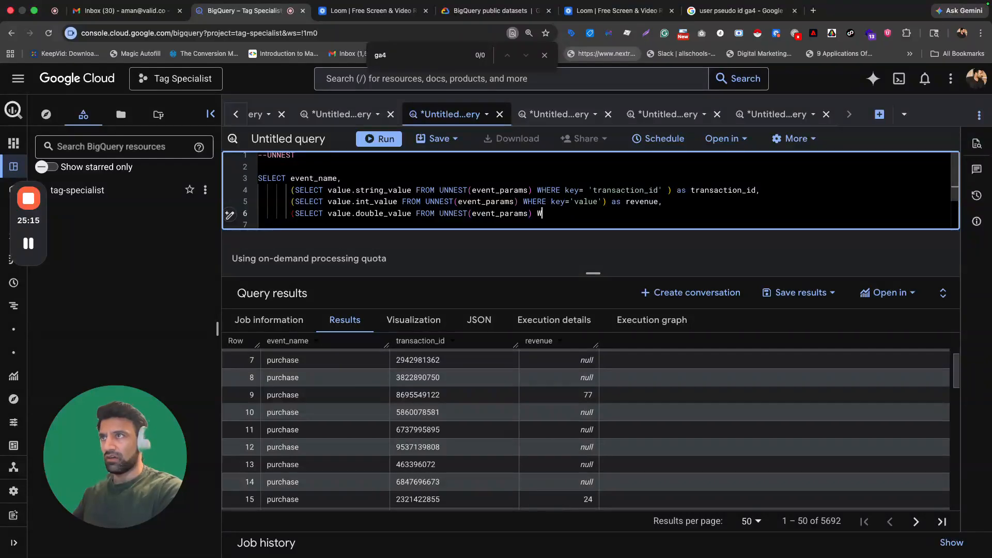
text(HERE key='tax')
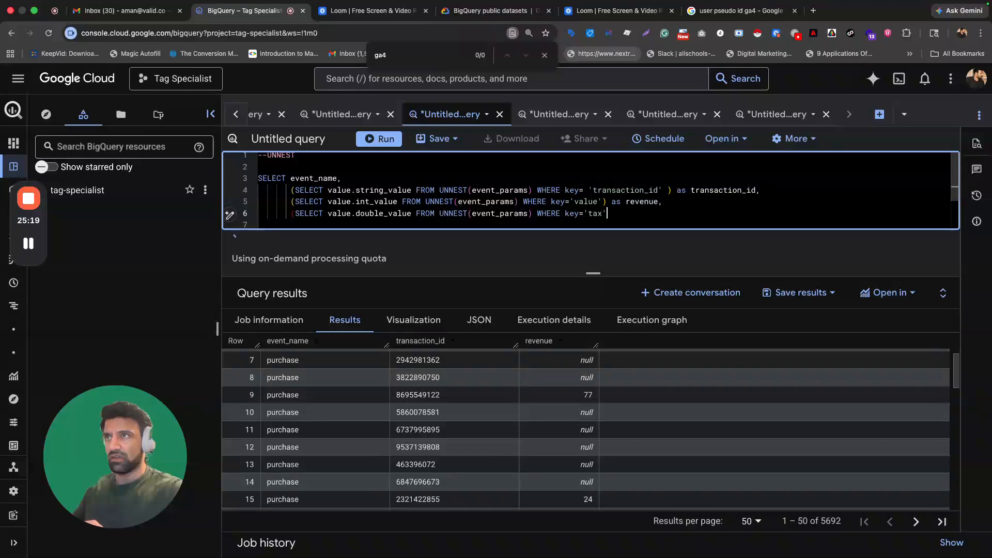
text() as tax)
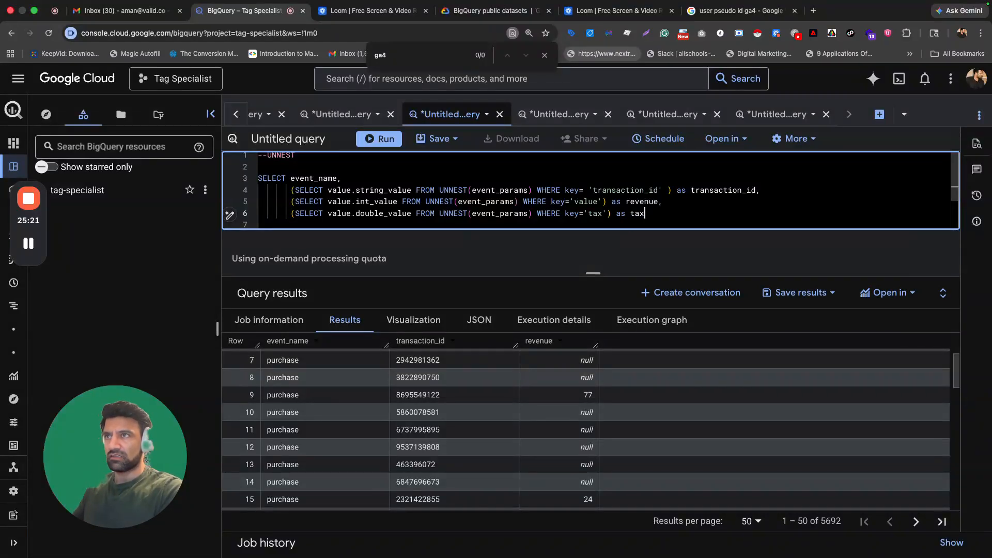
- Add ORDER BY tax DESC below the WHERE event_name='purchase' line
scroll(386, 192, down, 2)
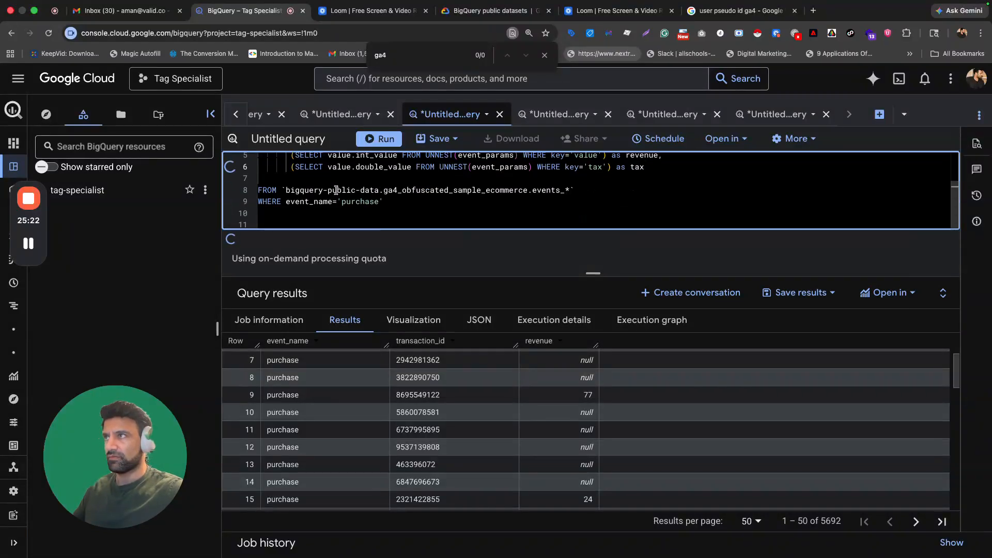
click(390, 215)
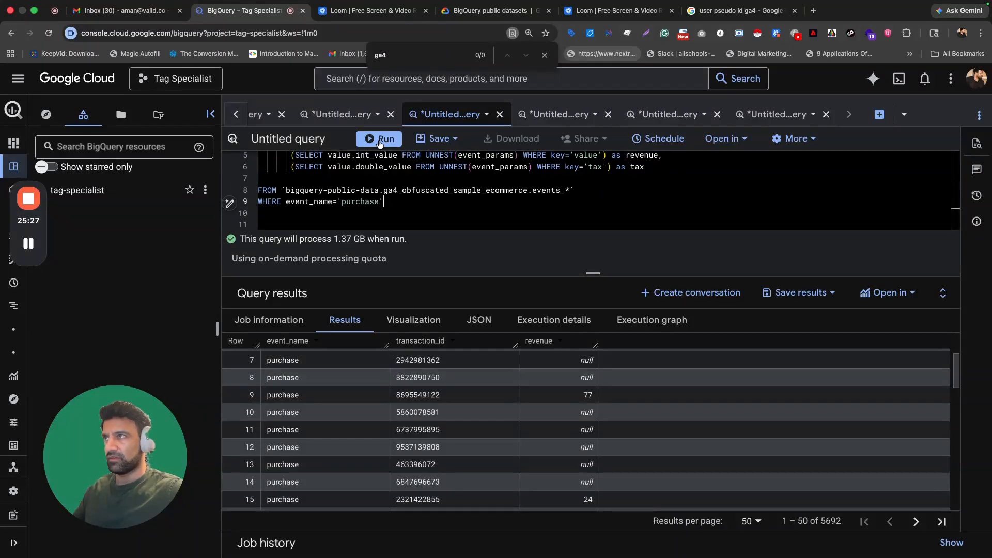
key(Return)
text(ORD)
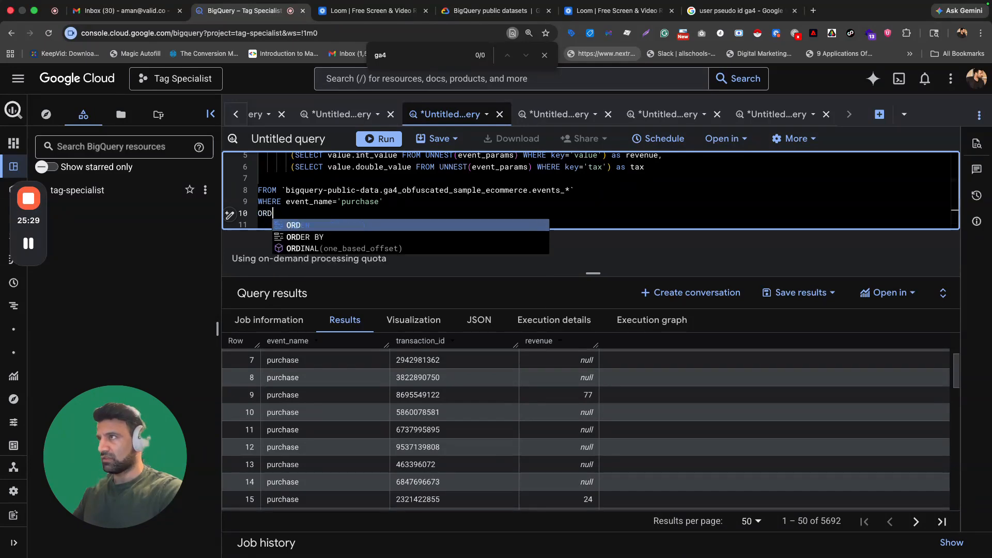
text(ER BY tax DESC)
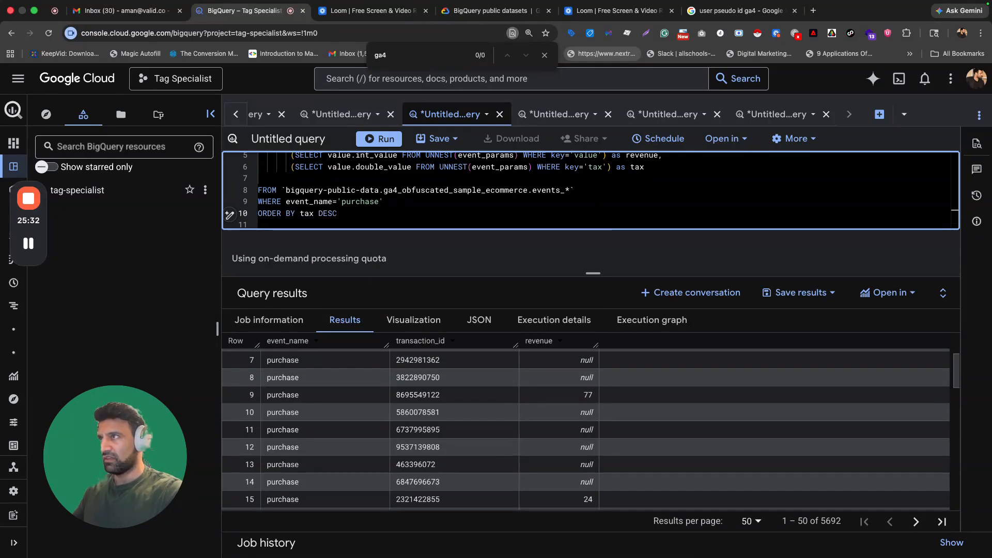
- Add LIMIT 5 at the end of the UNNEST query and run it
key(Return)
text(LIMIT 5)
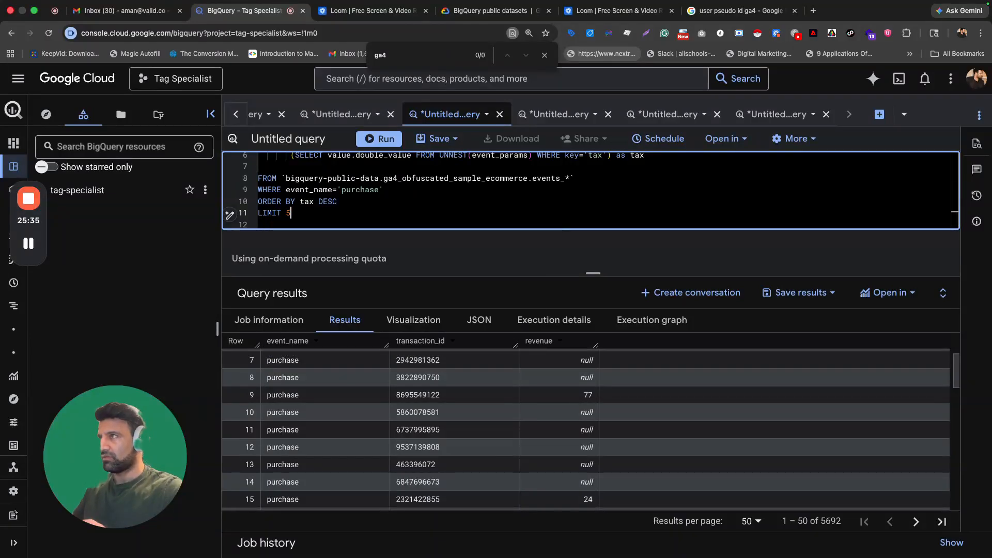
key(super+Return)
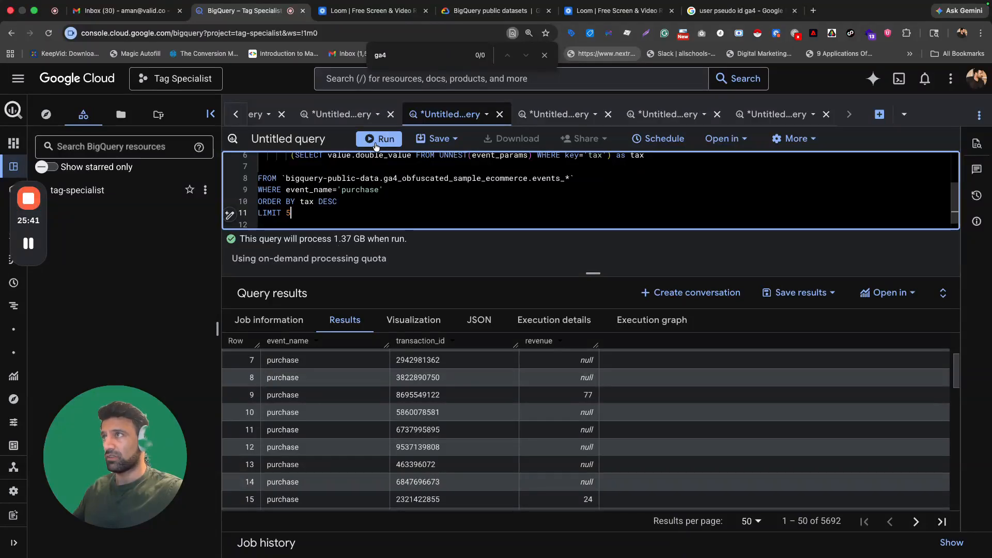
key(super+Return)
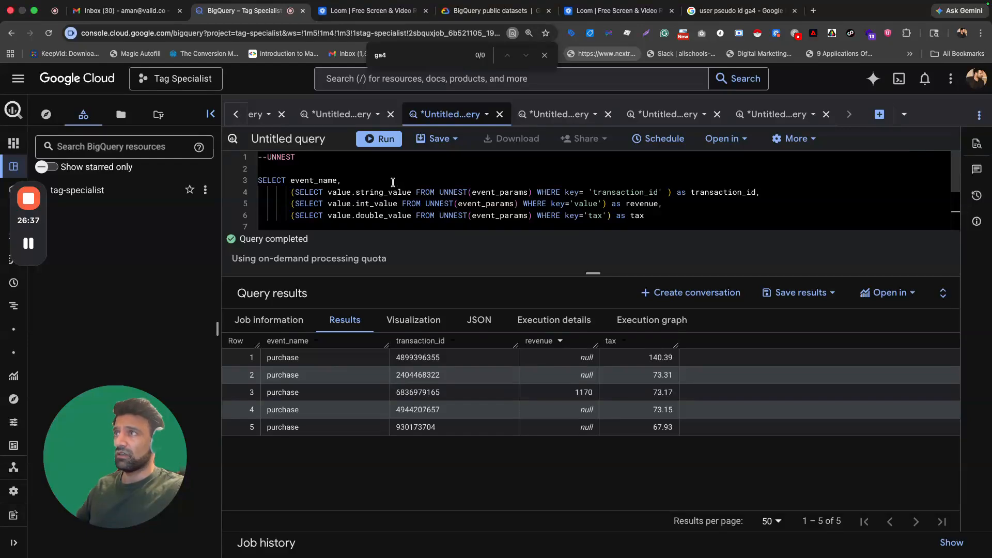
- Review the finished query and enlarge the editor area so that it shows from the UNNEST comment to LIMIT 5
scroll(393, 182, down, 2)
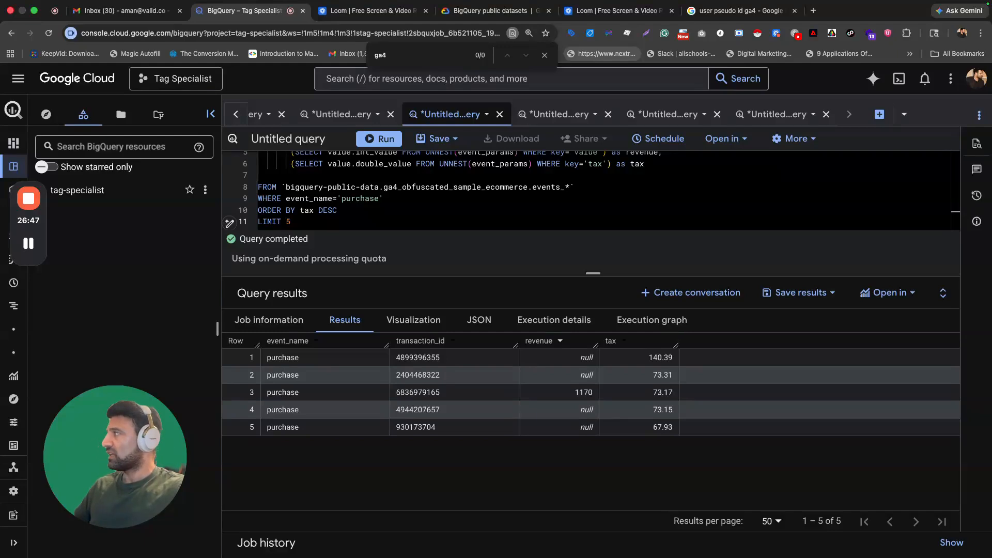
scroll(403, 208, down, 2)
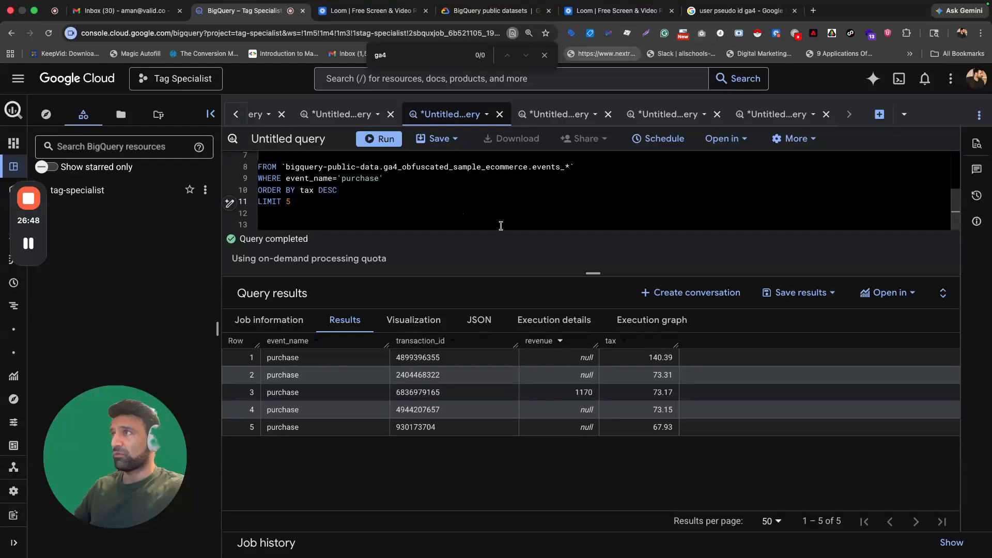
scroll(501, 226, up, 3)
drag(593, 273, 578, 332)
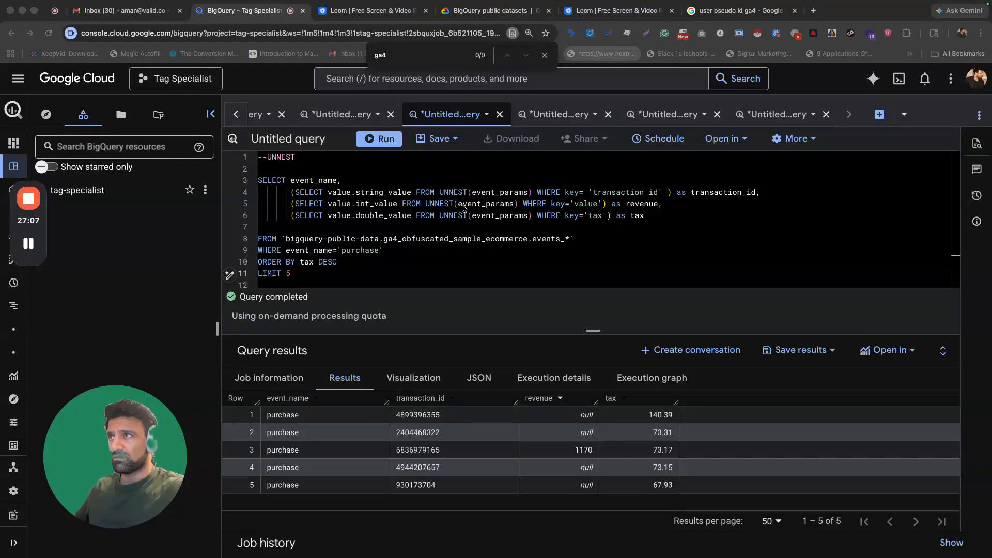
- Wrap value.int_value in the revenue subquery in a COALESCE() function
click(332, 204)
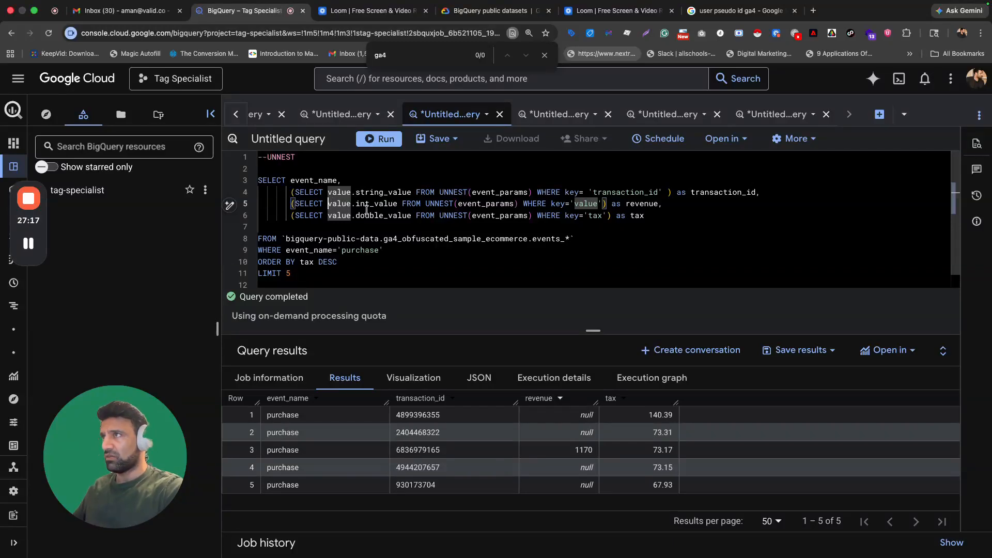
text(C)
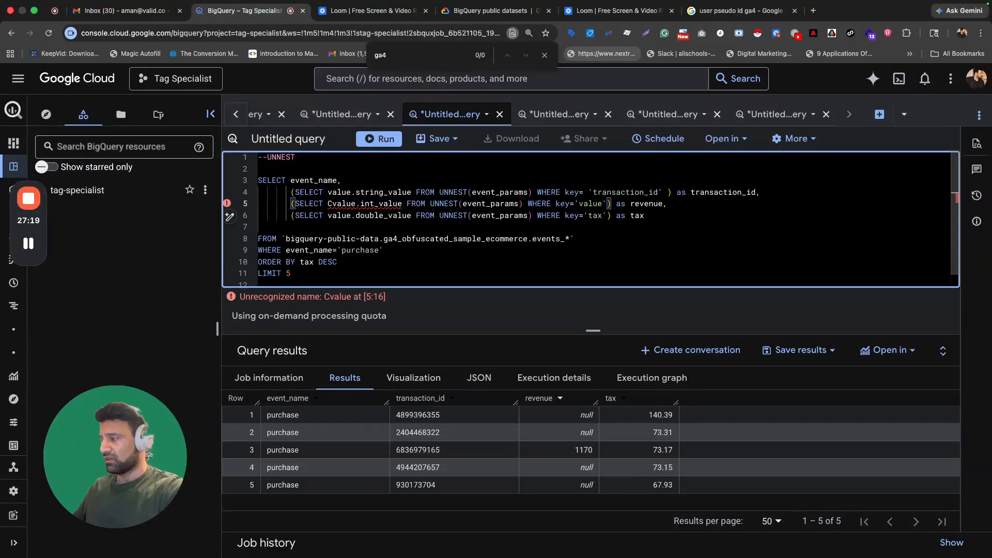
text(O)
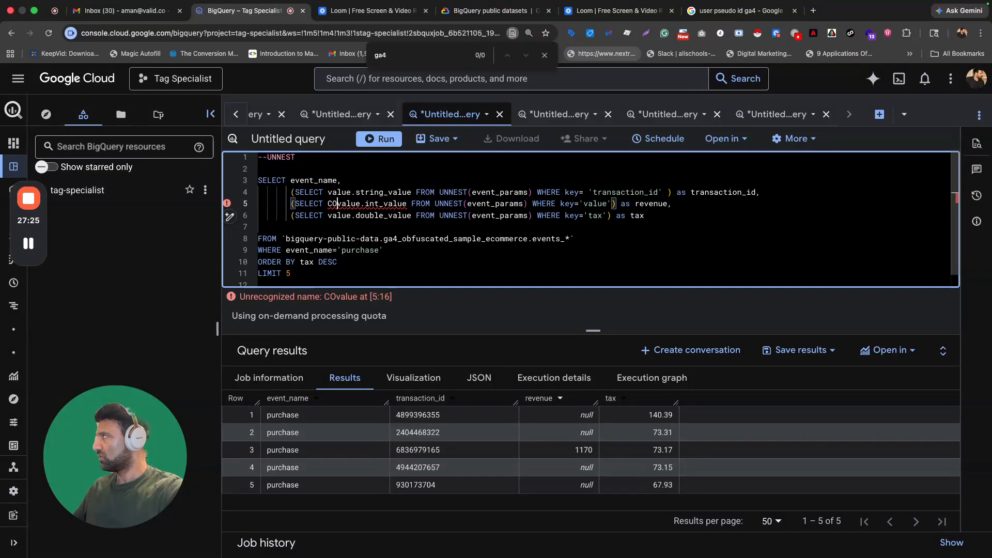
text(AL)
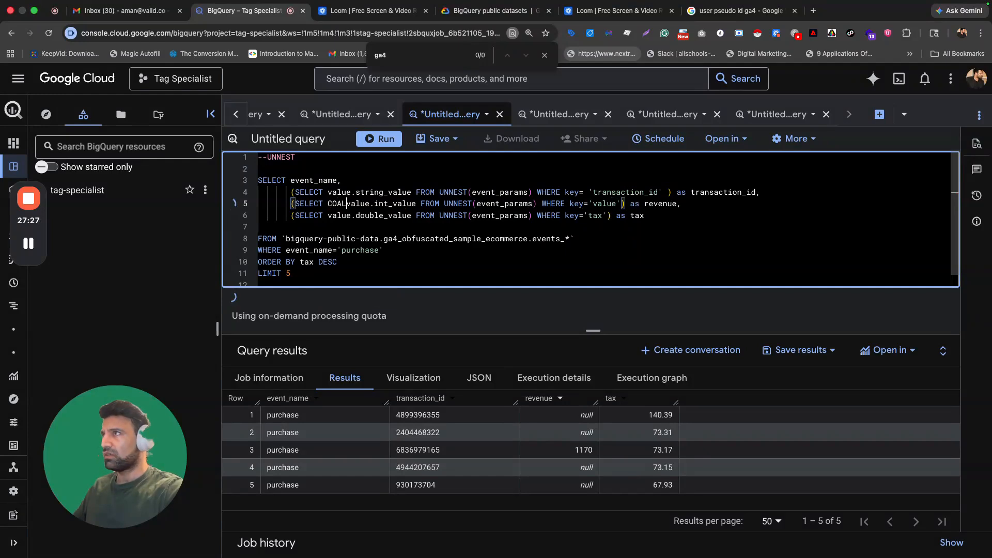
text(ESCE)
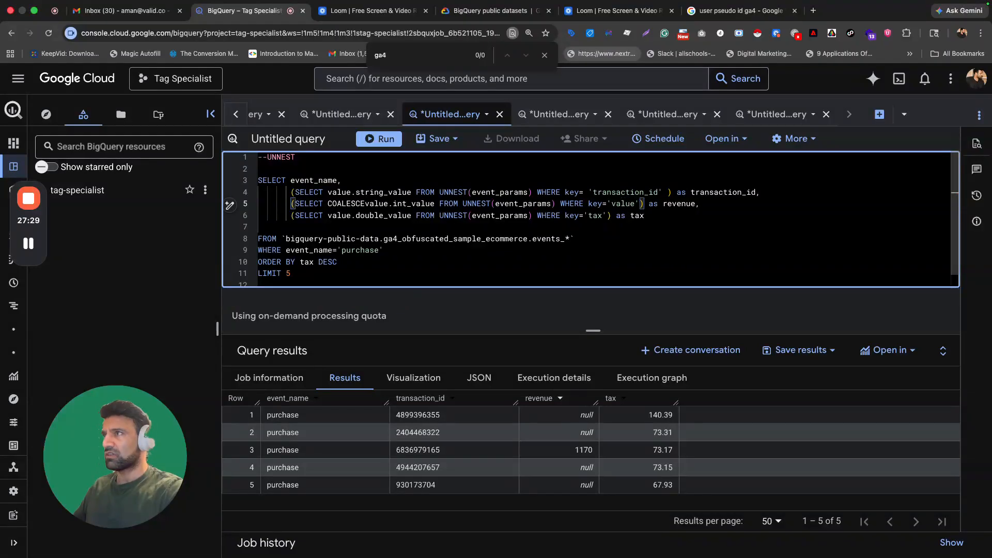
text(()
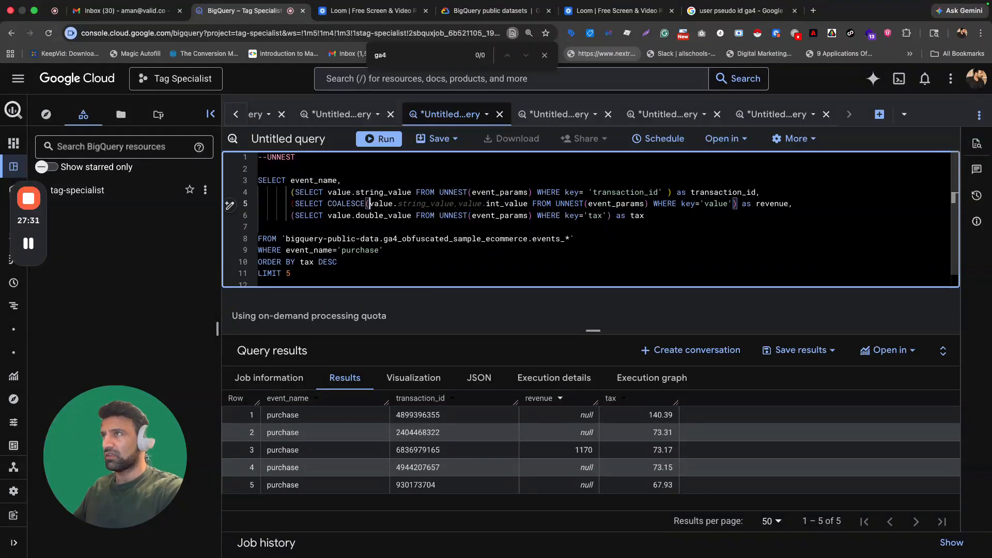
key(Right)
key(Right)
key(Right)
key(Right)
key(Right)
key(Right)
key(Right)
key(Right)
key(Right)
key(Right)
key(Right)
key(Right)
key(Right)
key(Right)
key(Right)
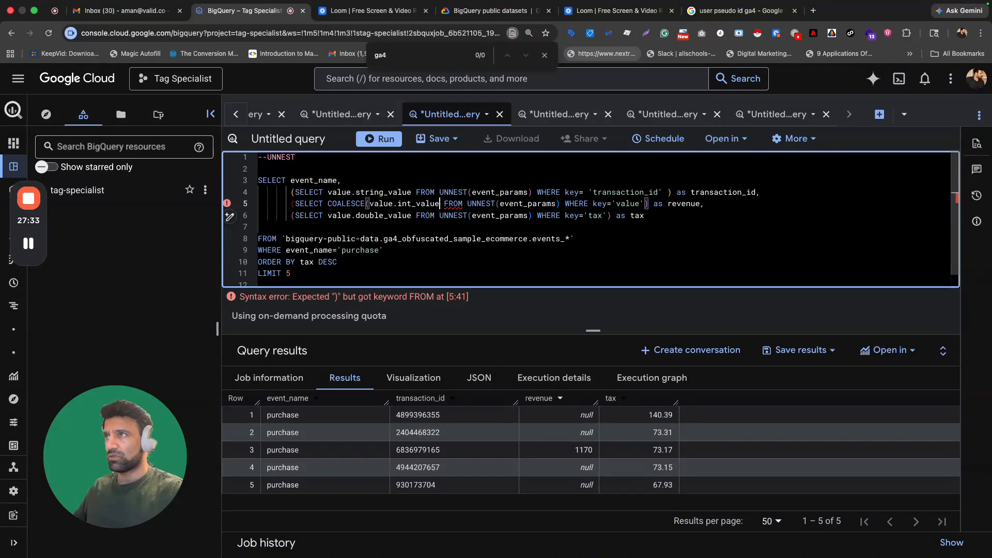
text())
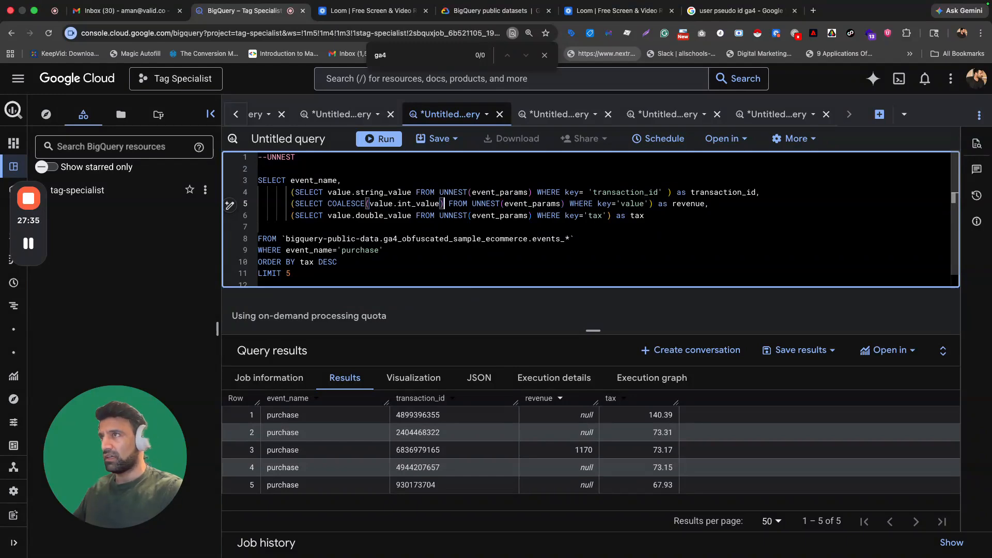
- Add value.float_value as the second argument of the COALESCE in the revenue subquery, checking the field name in the neighbouring query's results
double_click(436, 203)
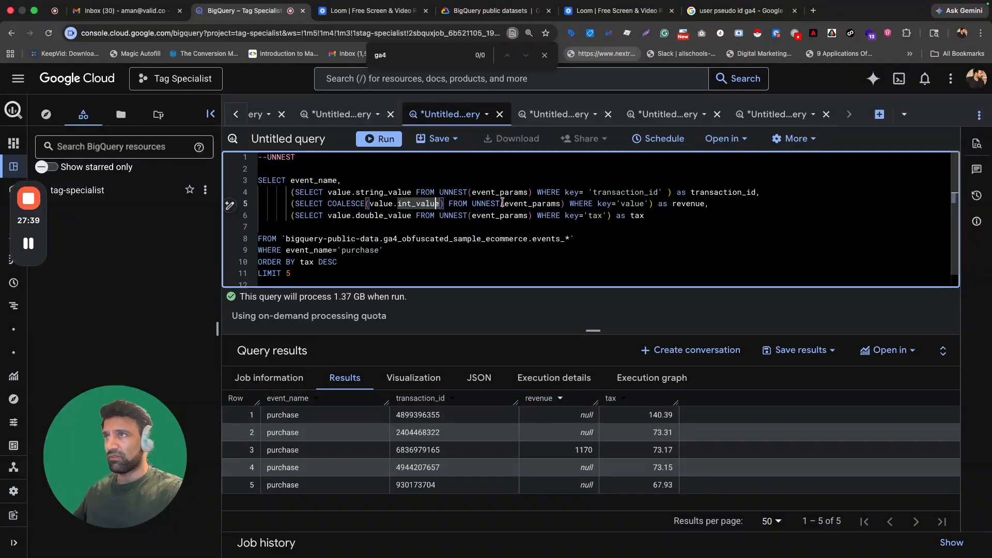
click(451, 203)
text(, )
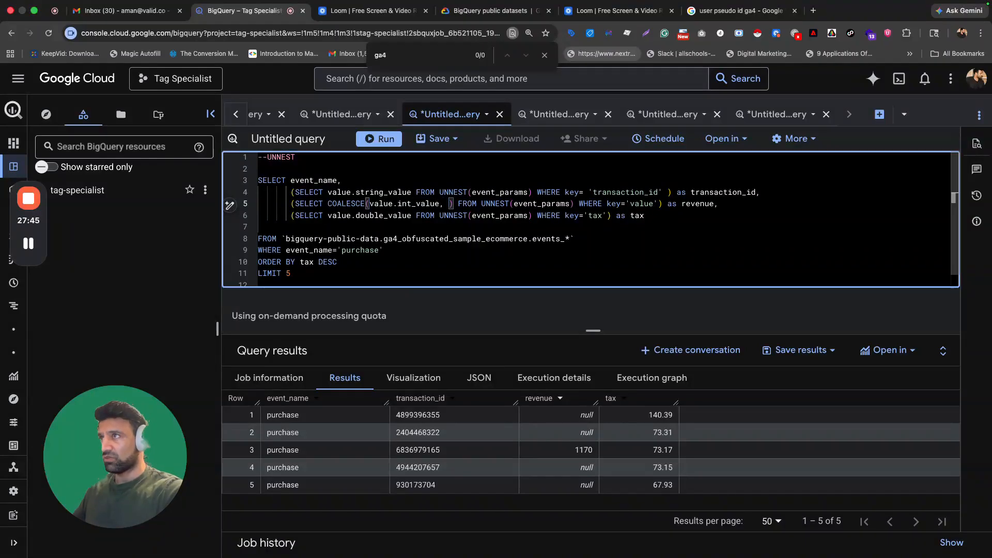
text(value.int)
key(BackSpace)
key(BackSpace)
key(BackSpace)
text(fl)
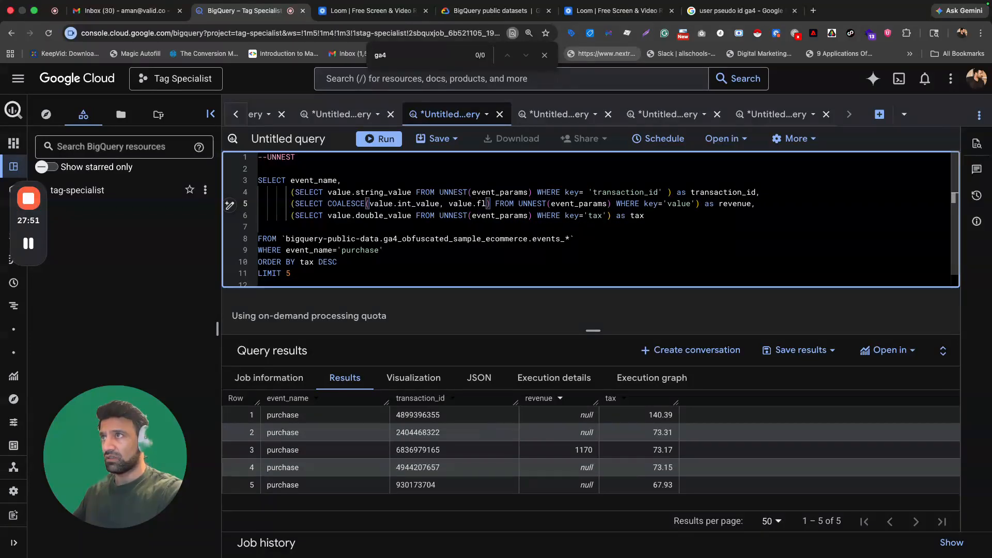
text(oat)
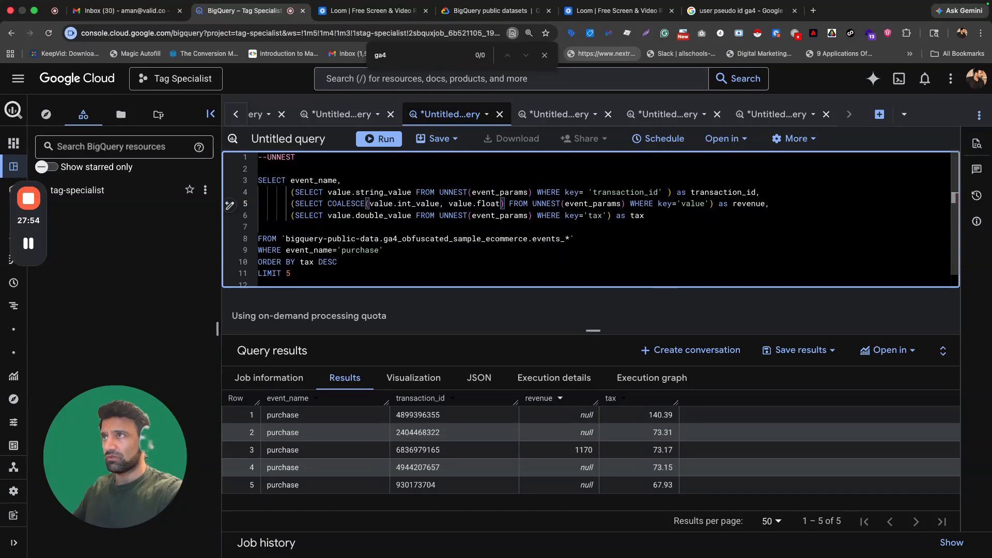
click(336, 114)
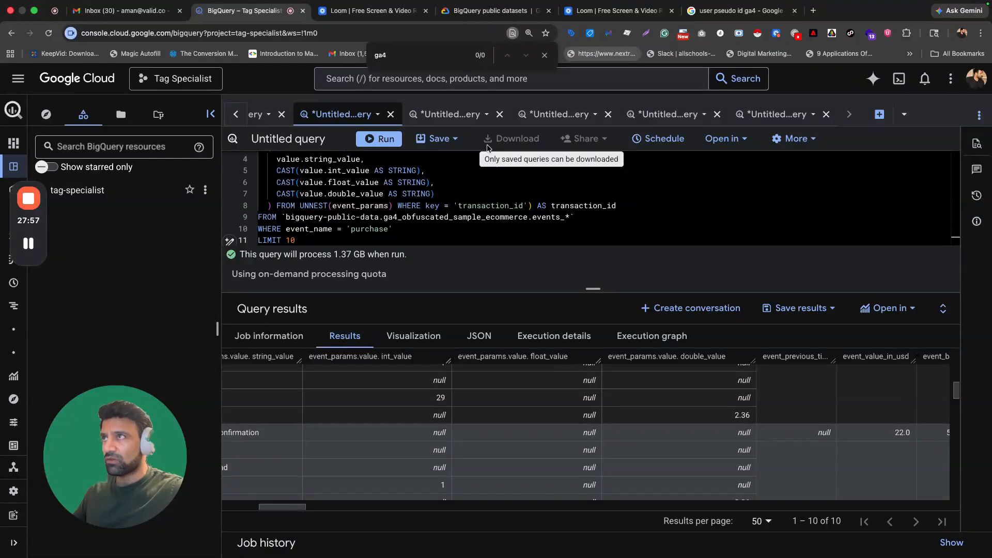
click(443, 111)
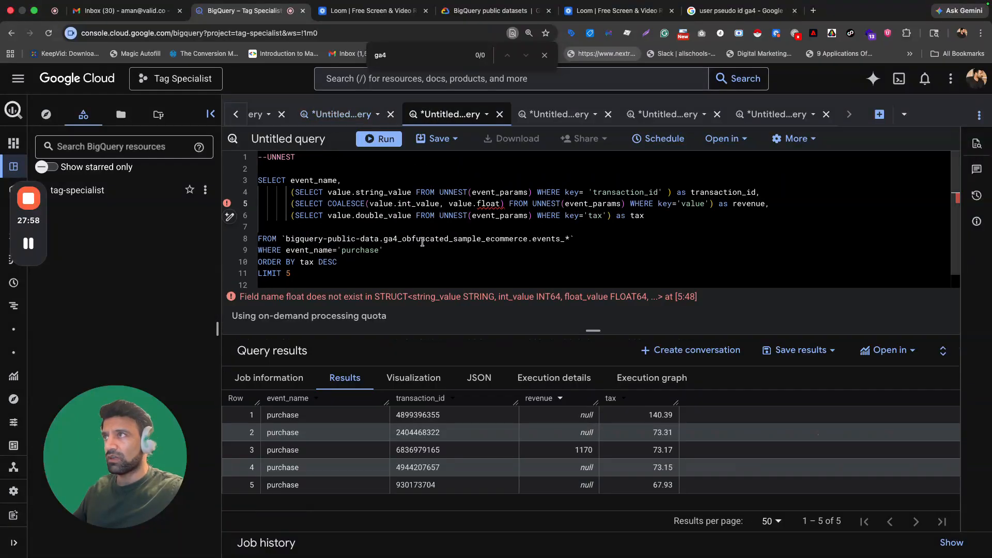
click(500, 203)
text(_value)
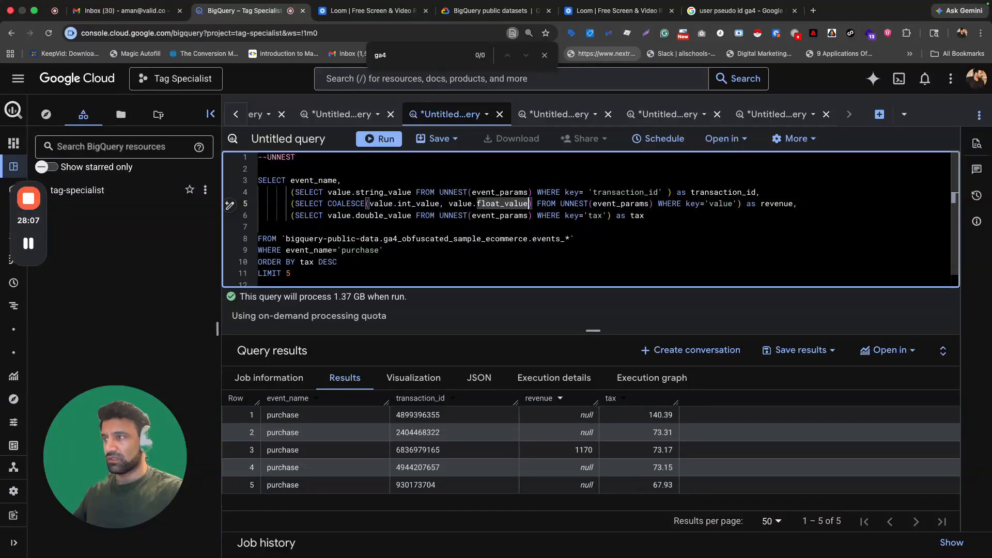
- Add value.double_value as the third argument of the COALESCE in the revenue subquery
text(,)
text(doun)
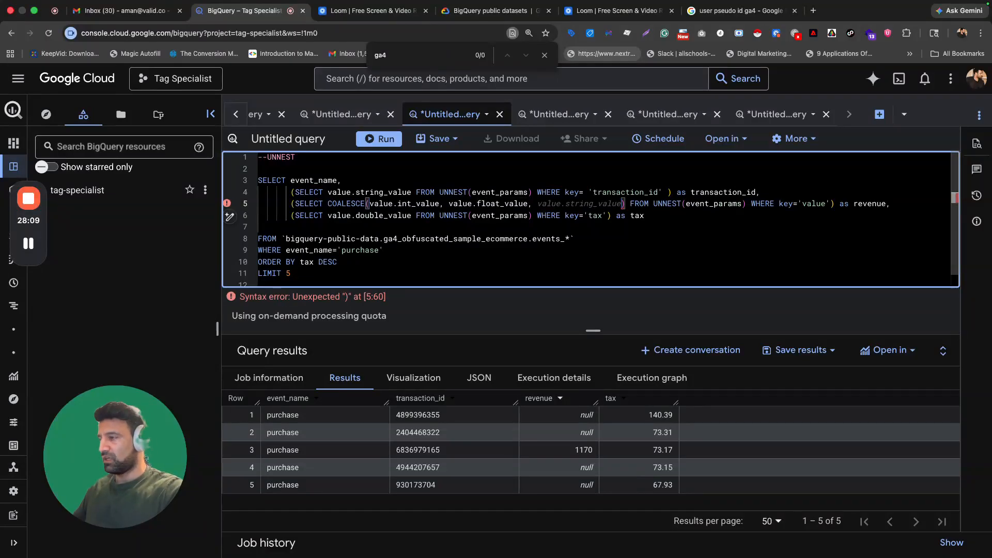
key(BackSpace)
text(ble_value)
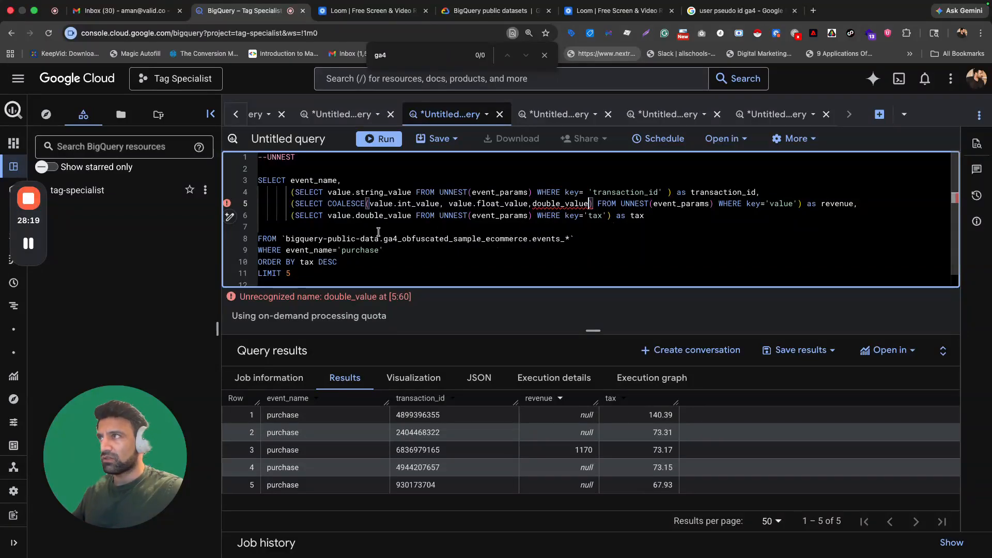
double_click(567, 205)
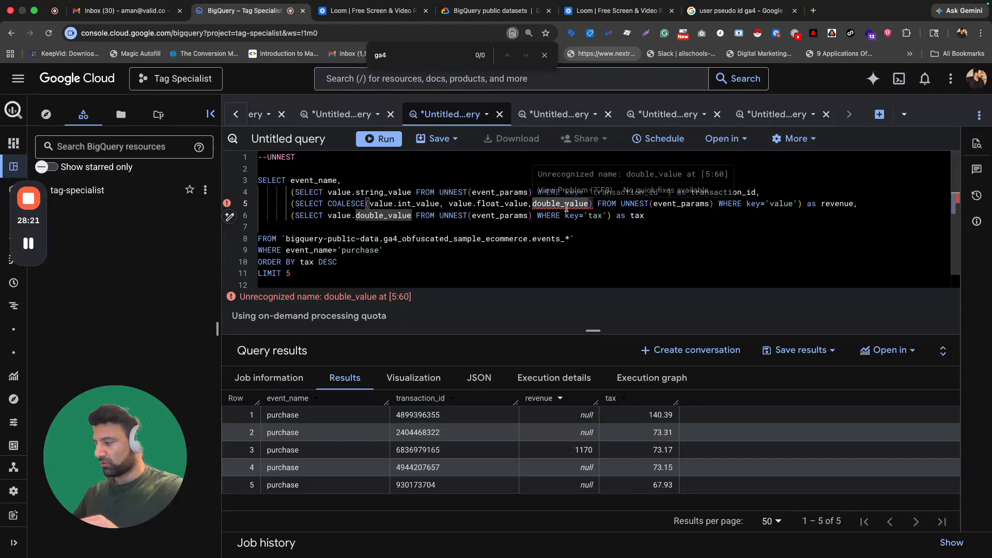
text(value.)
key(super+Return)
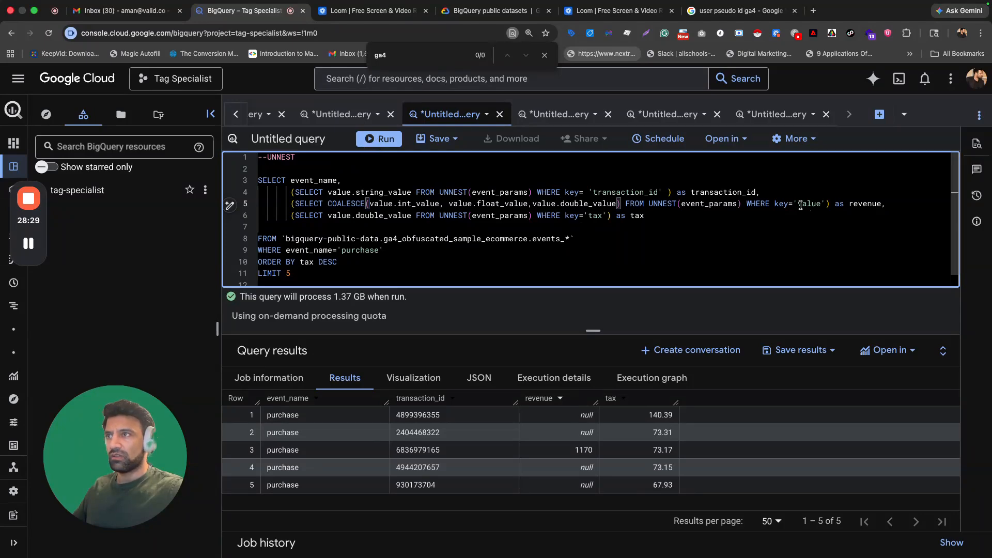
- Examine the event_params int, float and double value columns in the neighbouring query's results, and run the UNNEST query with the COALESCE revenue
click(340, 114)
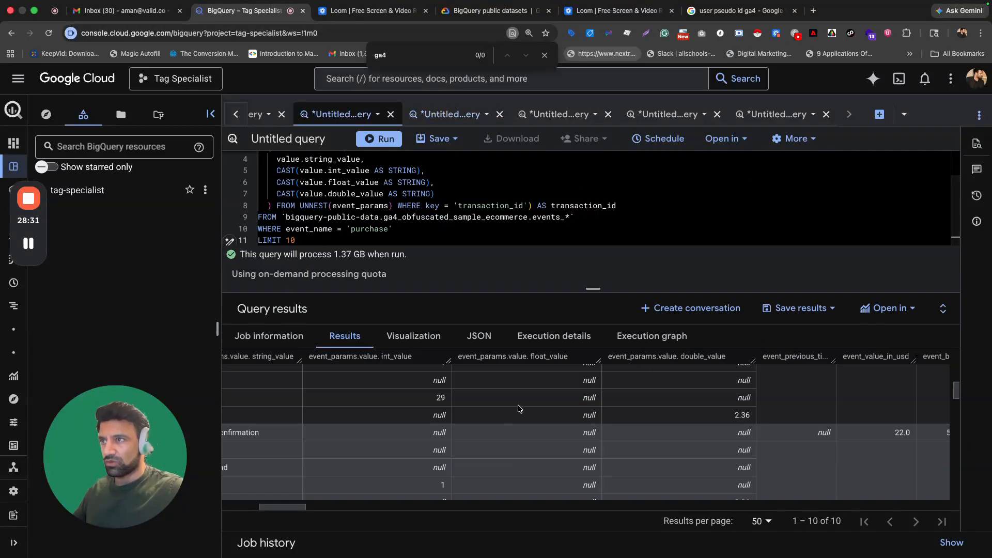
scroll(509, 410, down, 2)
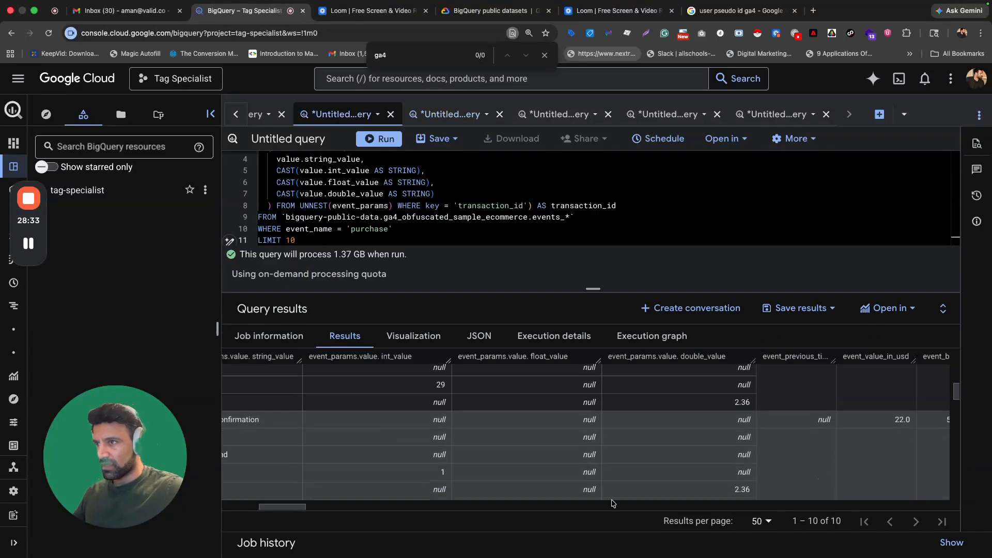
scroll(517, 460, left, 3)
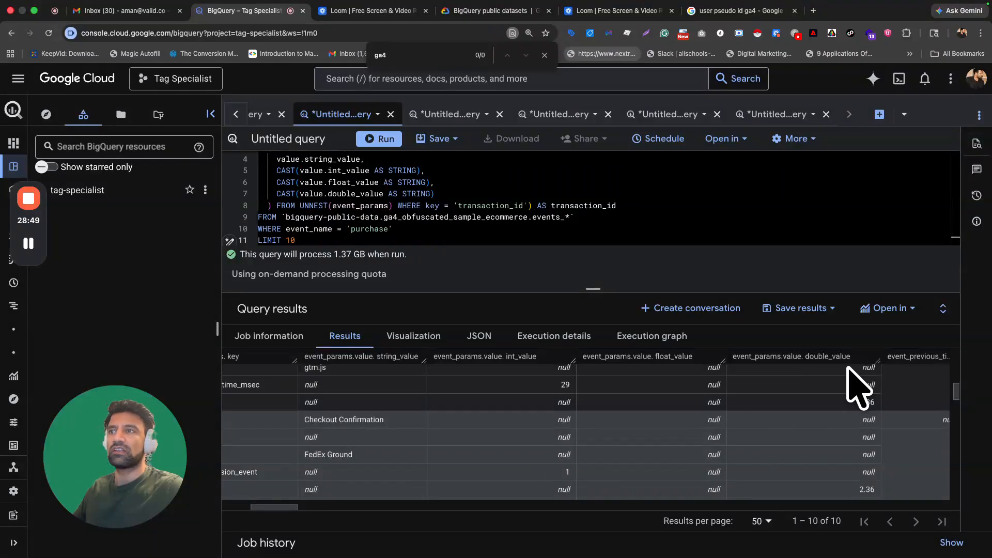
click(451, 114)
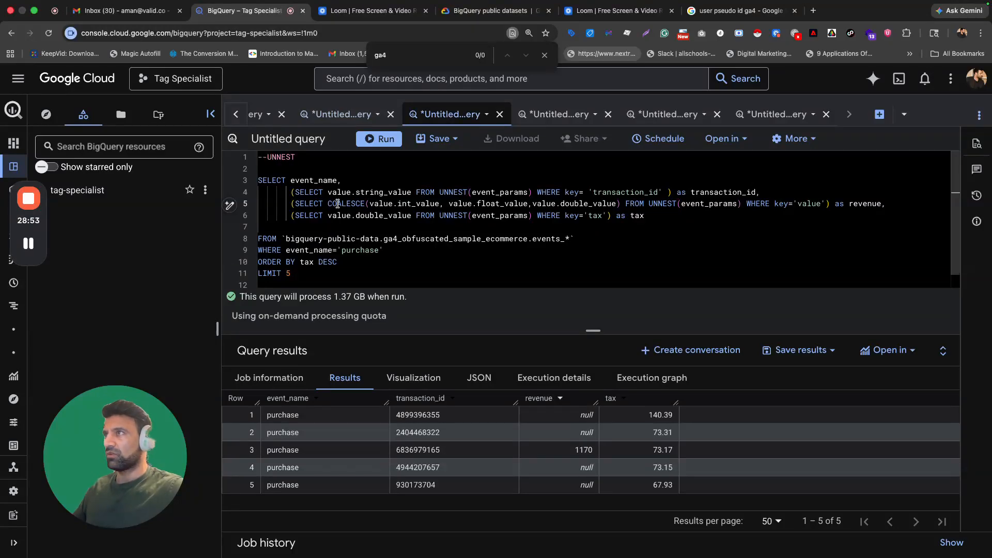
click(382, 140)
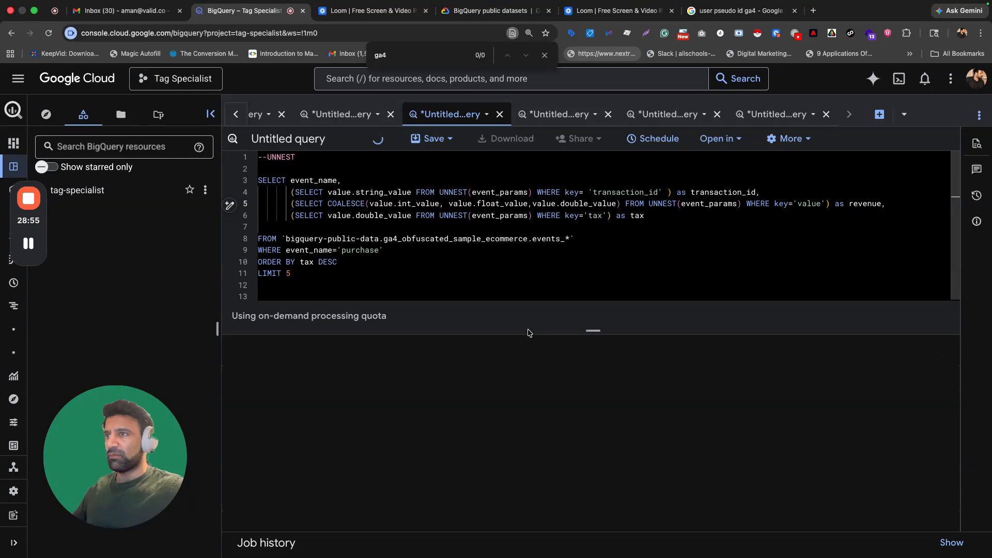